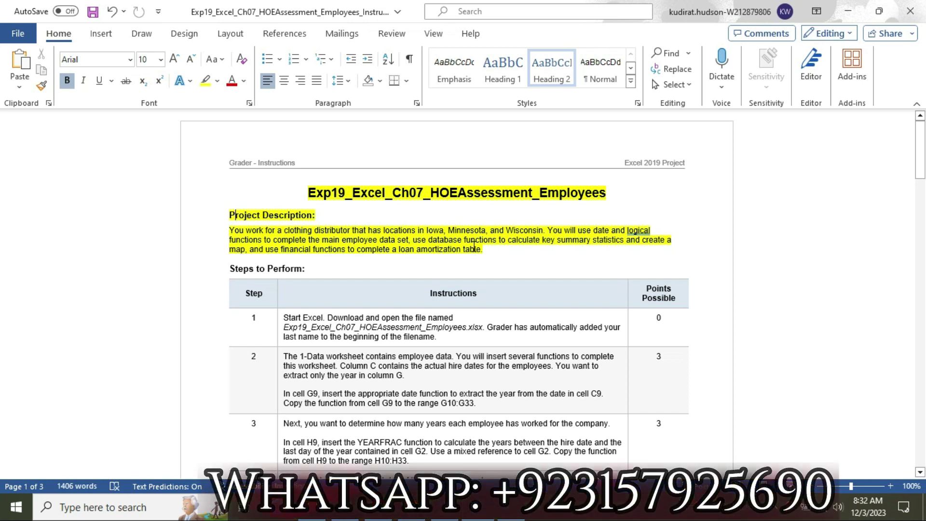
- Remove the yellow highlighting from the document title and the Project Description text
left_click_drag(489, 249, 309, 192)
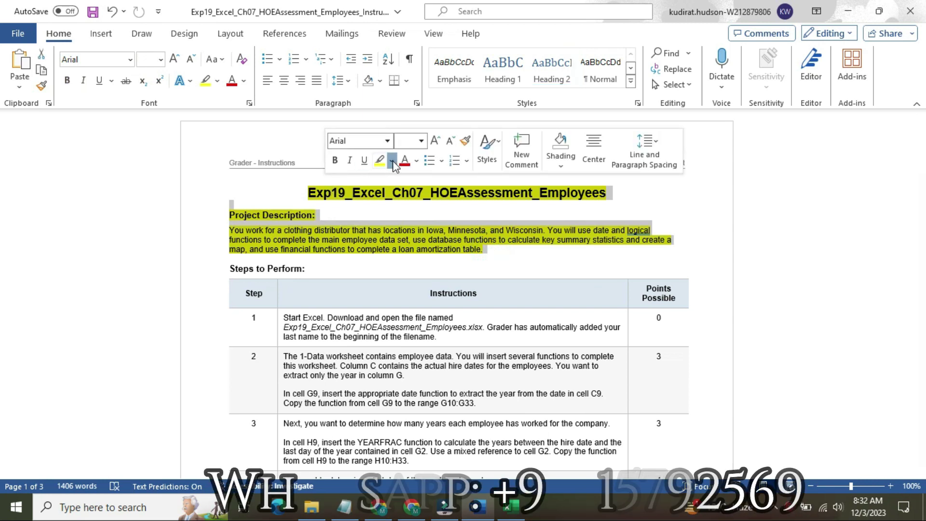
left_click(391, 160)
left_click(405, 271)
left_click(494, 267)
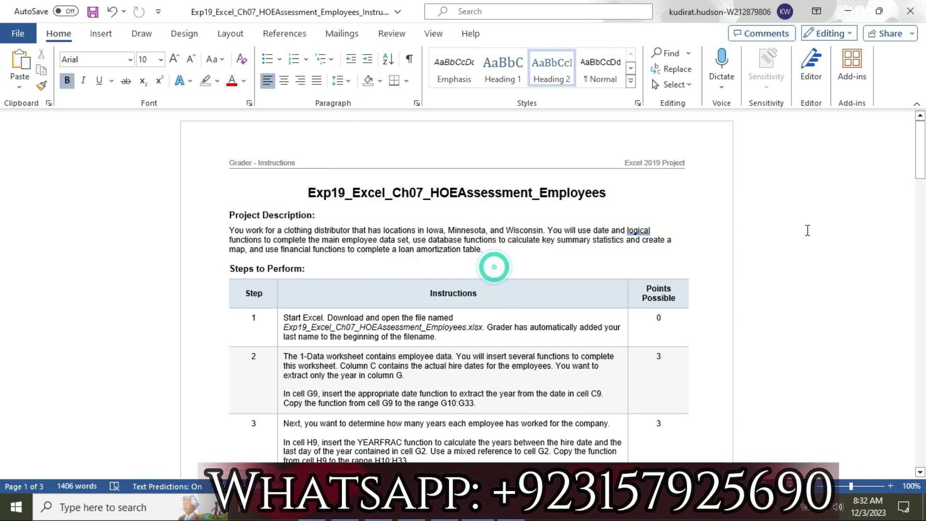
- Format the step 1 instruction text at 16 pt with yellow highlighting
left_click_drag(925, 162, 924, 177)
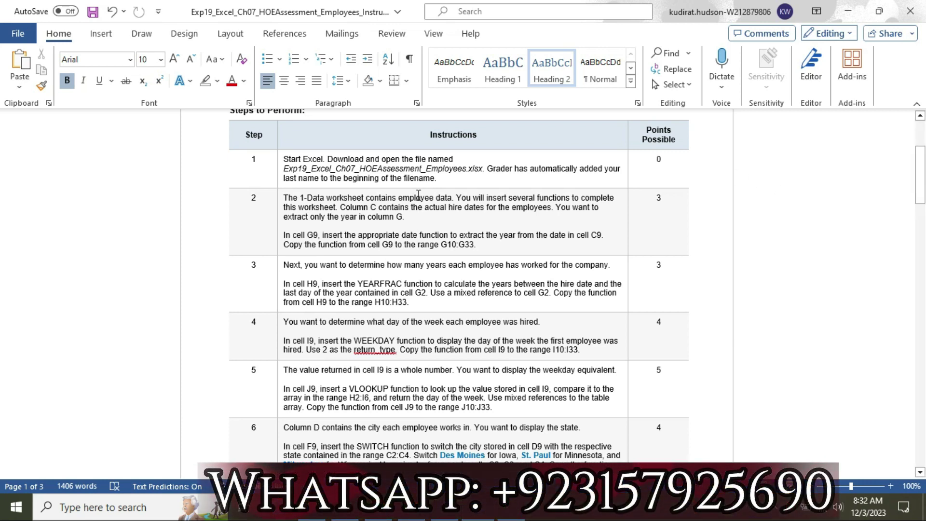
left_click(277, 221)
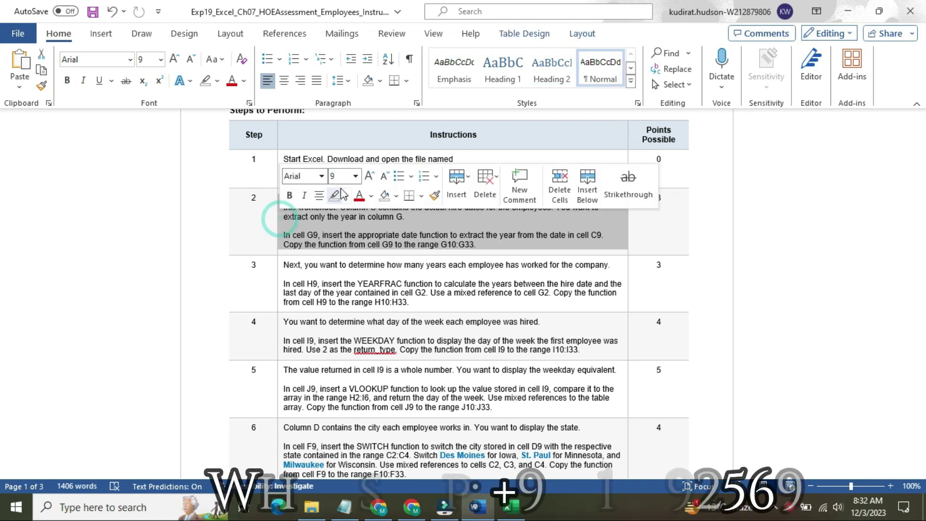
left_click(280, 157)
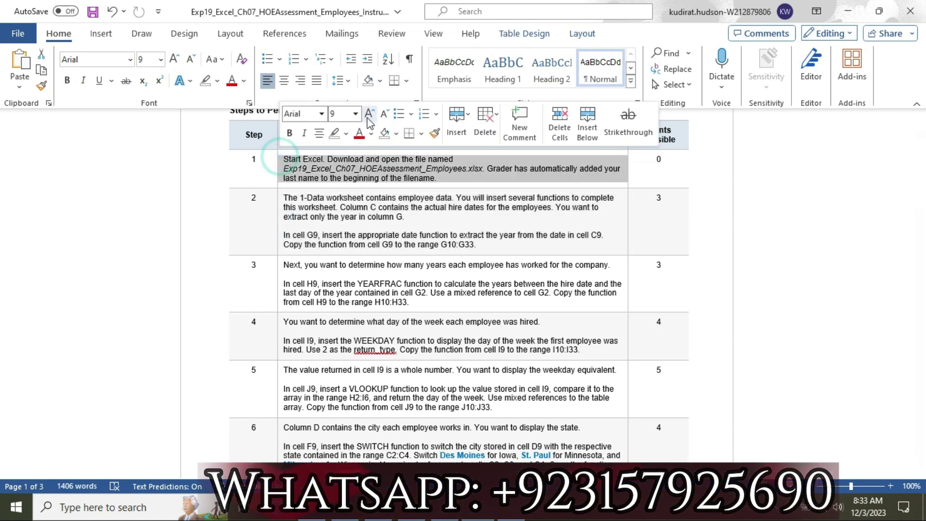
left_click(355, 114)
left_click(345, 223)
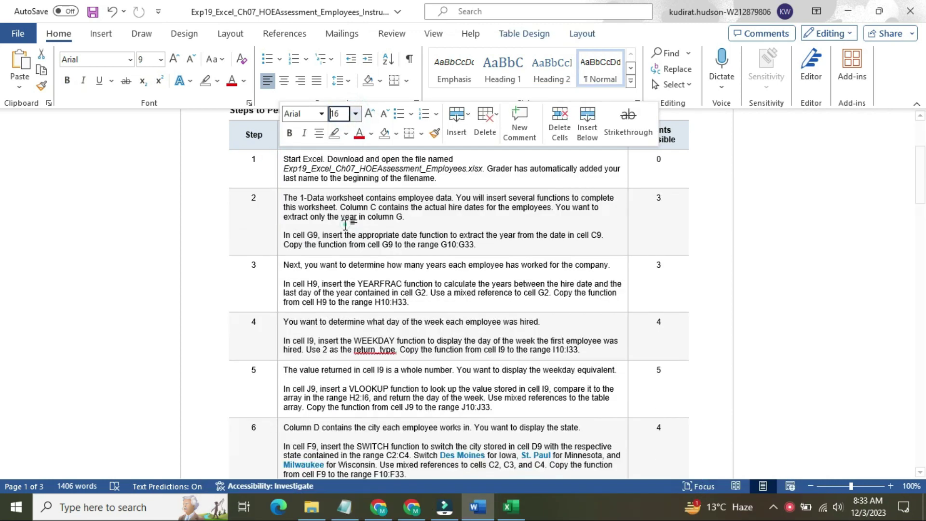
left_click(345, 134)
left_click(339, 179)
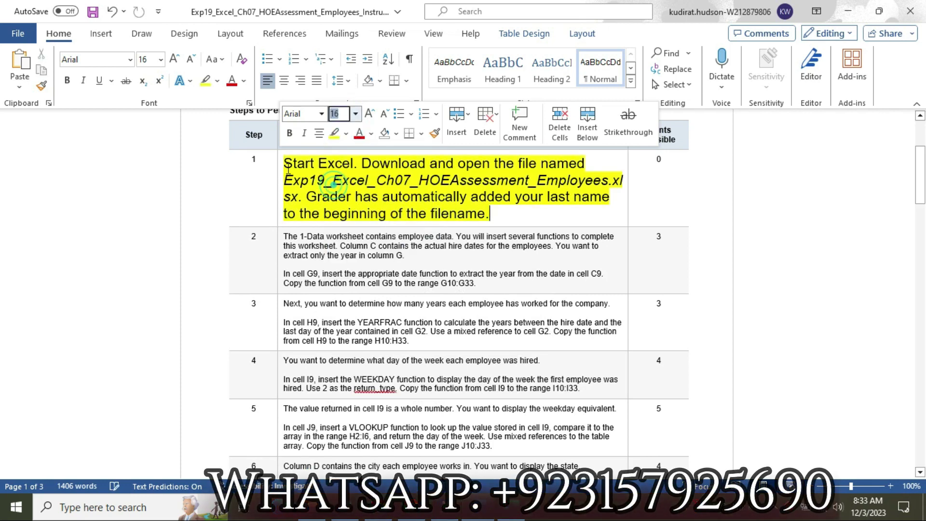
left_click(279, 162)
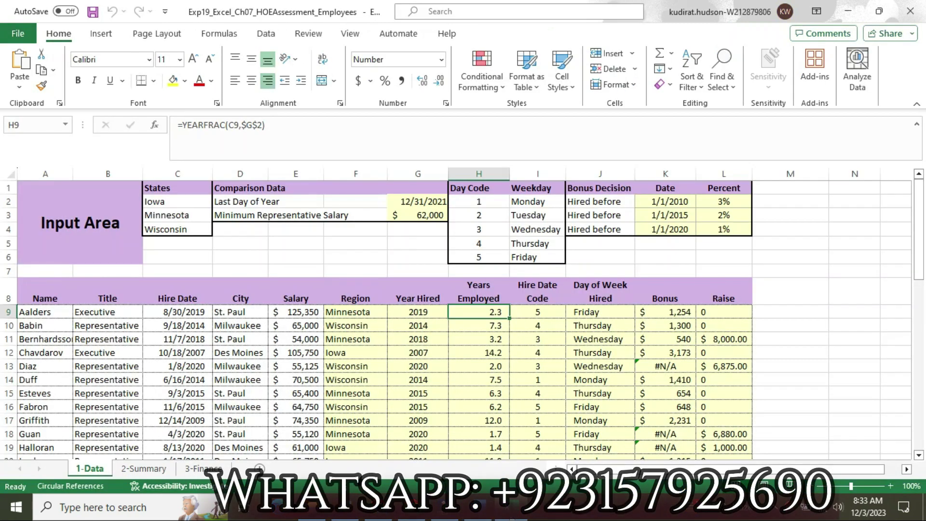
- In the Excel workbook, review the 3-Finance and 2-Summary worksheets, then return to 1-Data
left_click_drag(919, 272, 846, 235)
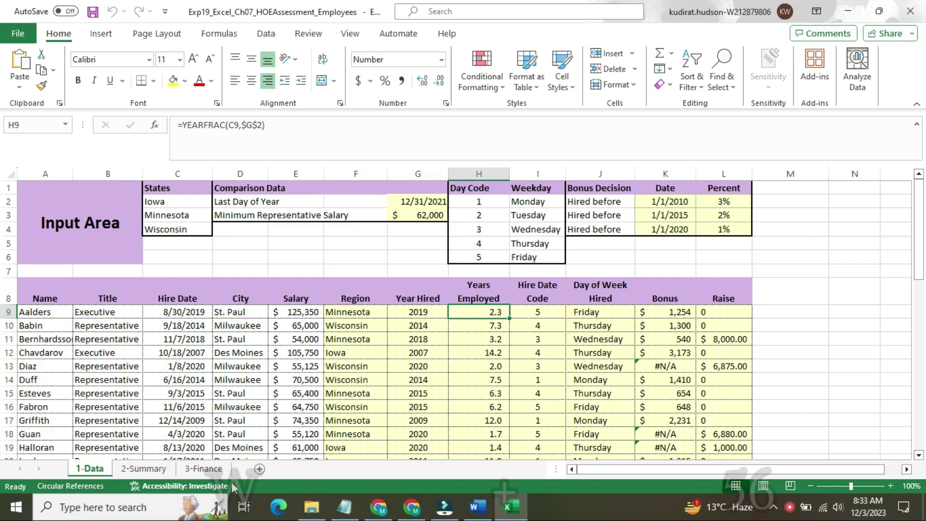
left_click(155, 475)
left_click(198, 467)
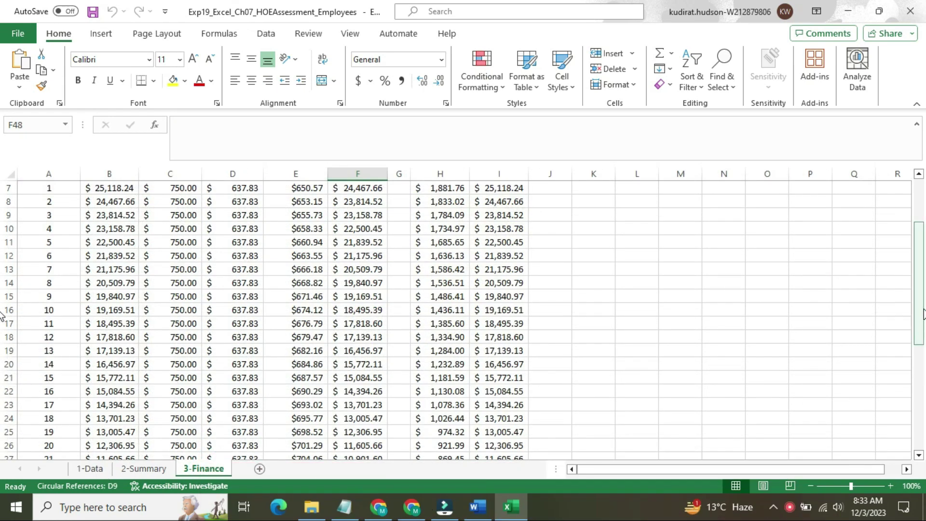
left_click_drag(924, 313, 923, 247)
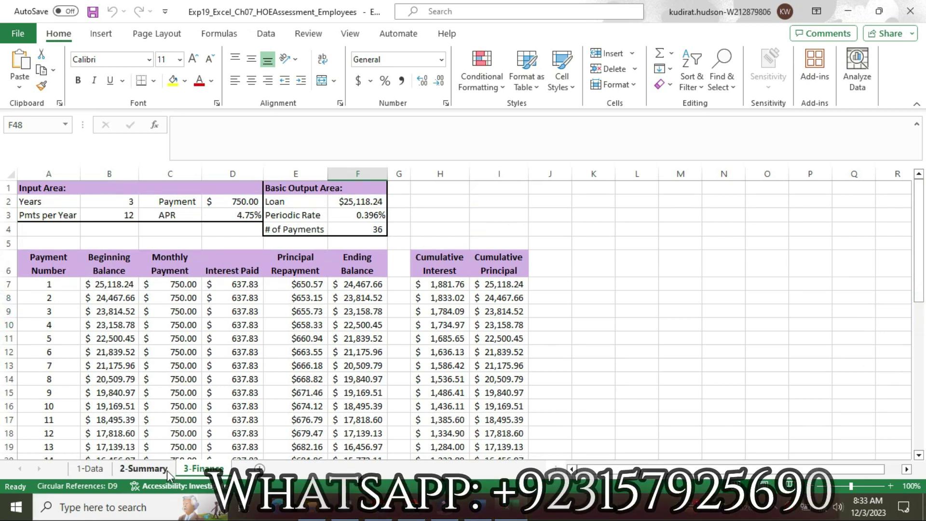
left_click(167, 470)
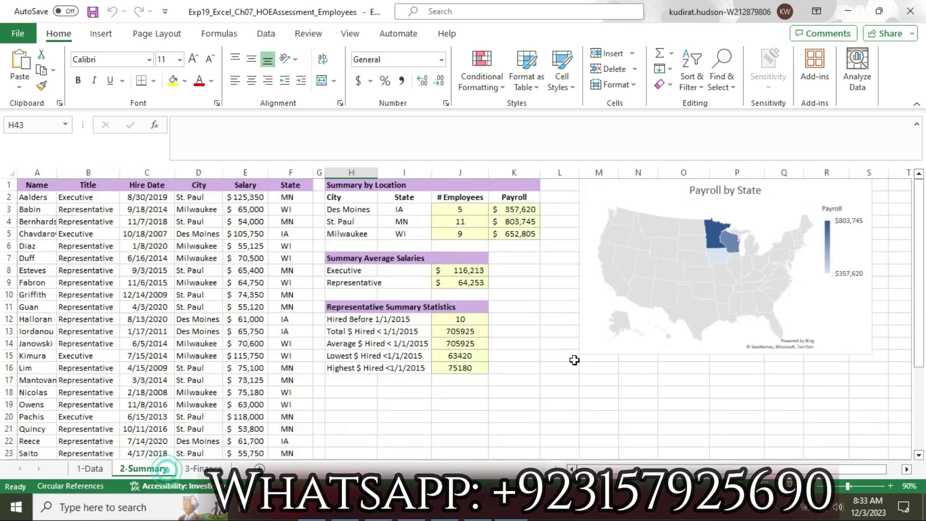
left_click(93, 470)
- Switch to the Word instructions and reset the step 1 text to 9 pt without highlighting
left_click(479, 508)
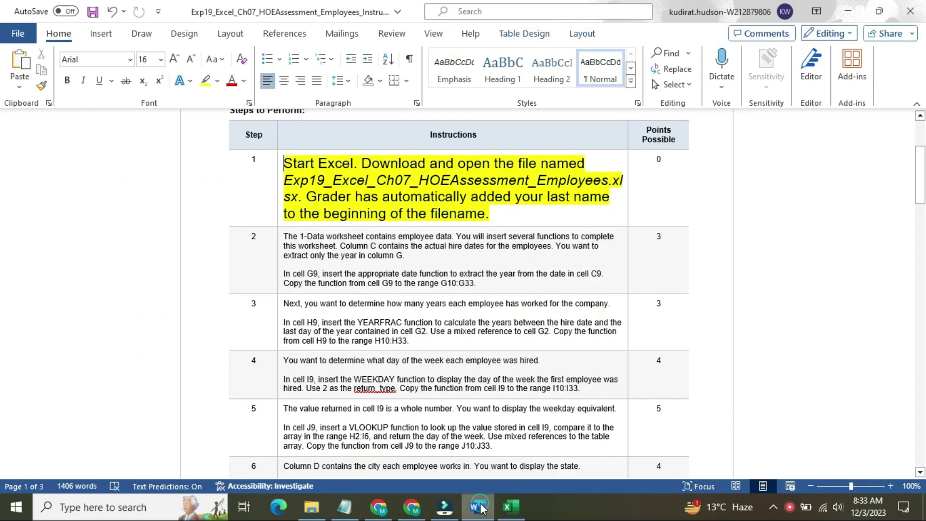
left_click(280, 194)
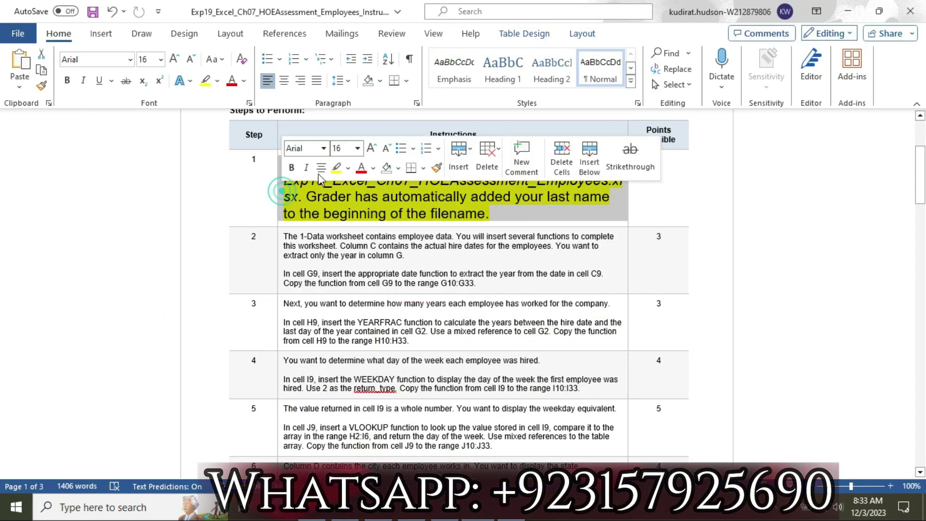
left_click(358, 148)
left_click(351, 183)
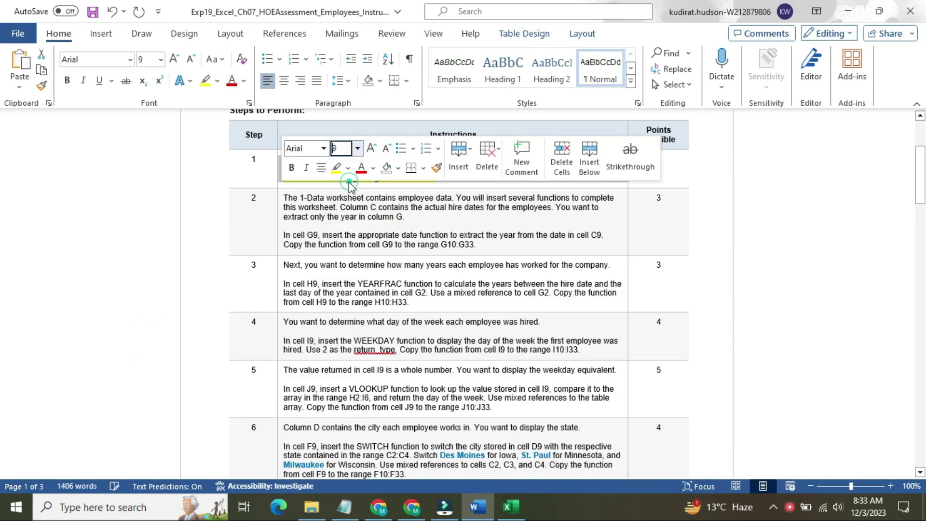
left_click(347, 170)
left_click(369, 276)
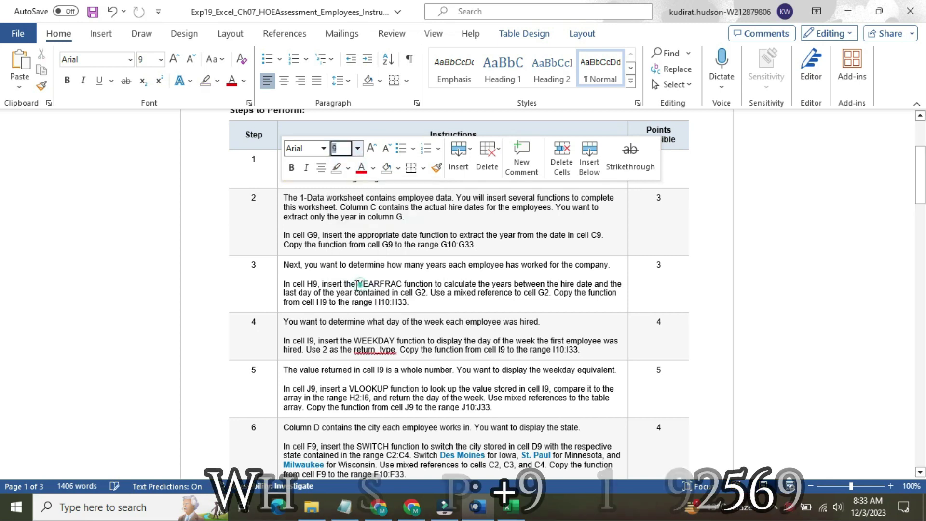
- Format the step 2 instruction text at 16 pt with yellow highlighting
left_click(277, 225)
left_click(355, 179)
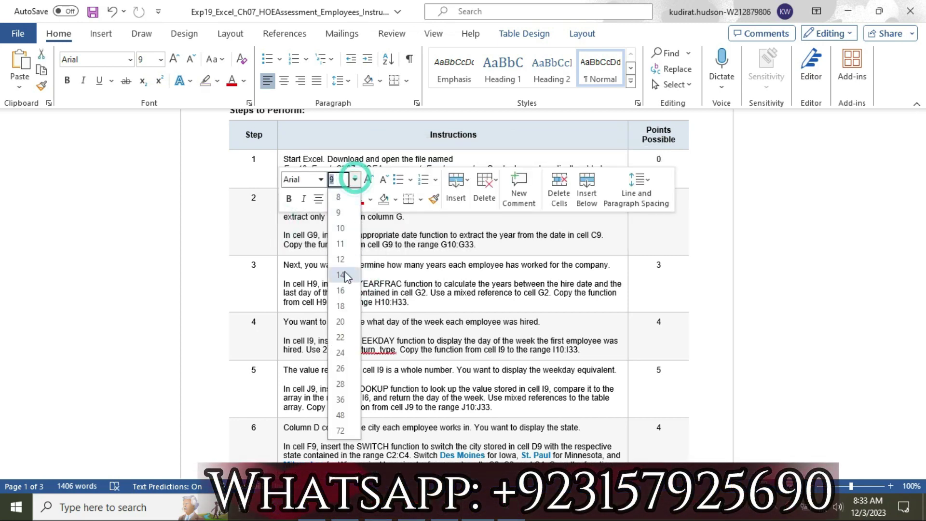
left_click(340, 291)
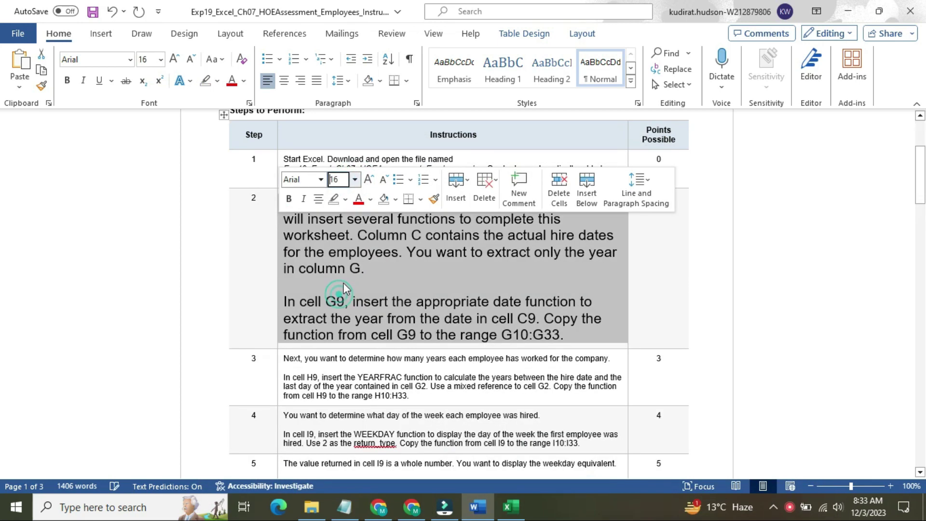
left_click(346, 199)
left_click(337, 245)
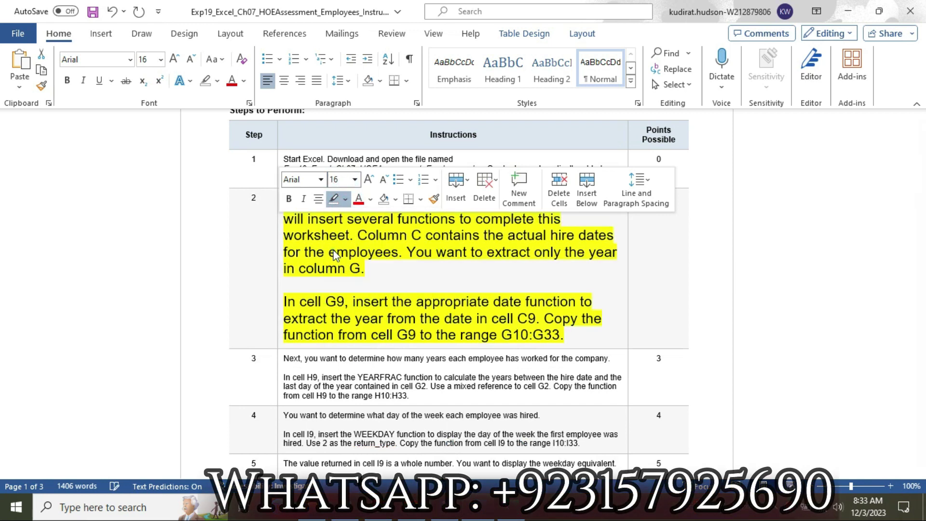
left_click(294, 222)
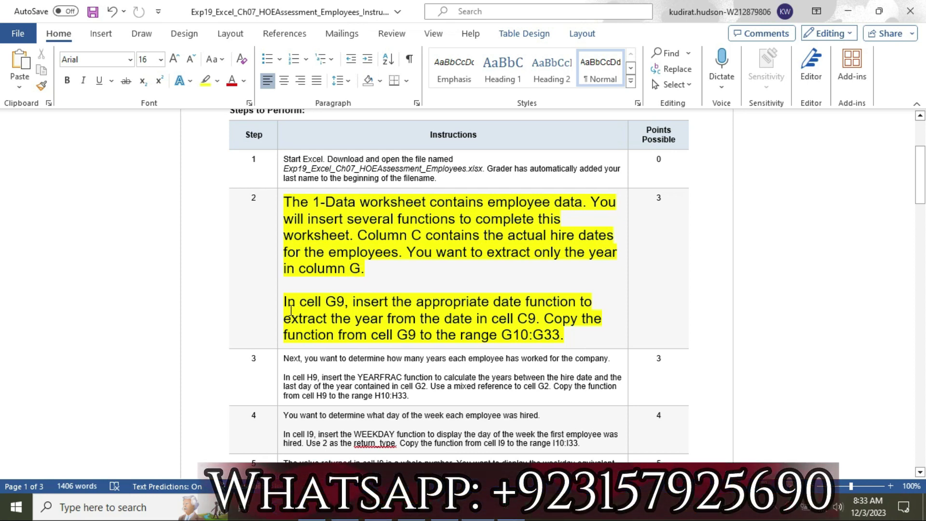
- Highlight the step 2 paragraph beginning "In cell G9" in turquoise
left_click_drag(287, 302, 569, 336)
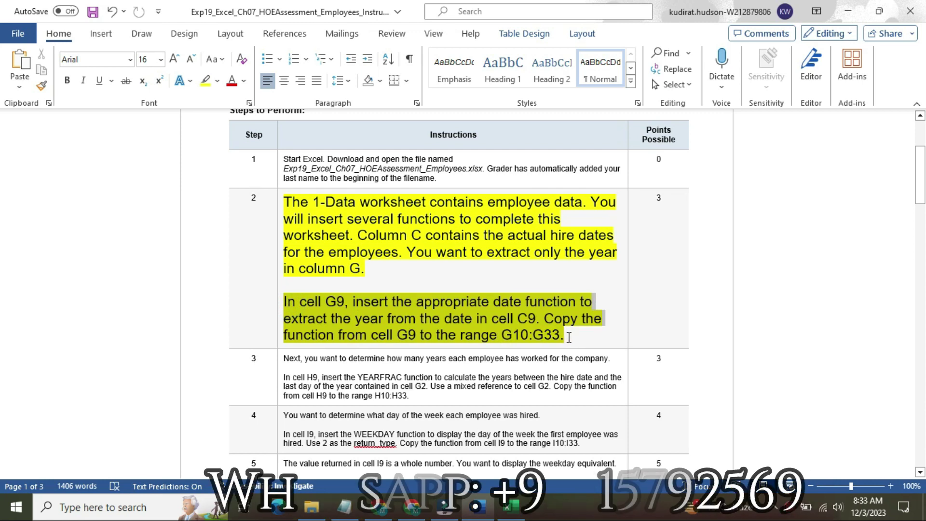
left_click(593, 314)
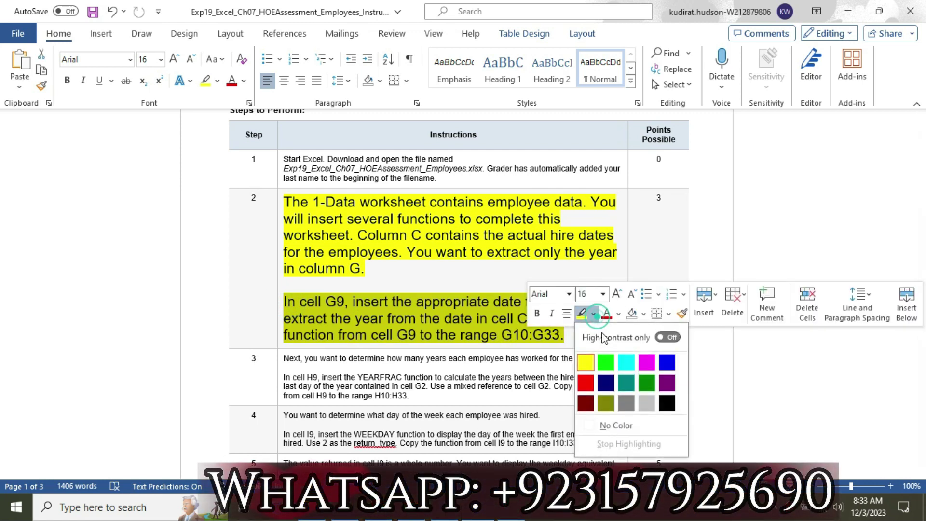
left_click(626, 364)
left_click(289, 300)
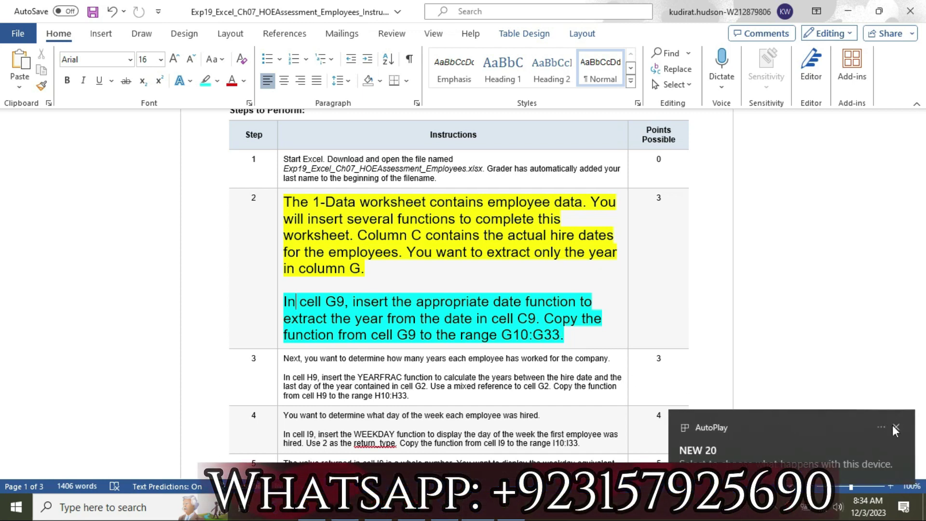
- Dismiss the AutoPlay notification, switch to Excel and examine the year-hired formula in cell G9 of the 1-Data worksheet
left_click(895, 430)
left_click(510, 509)
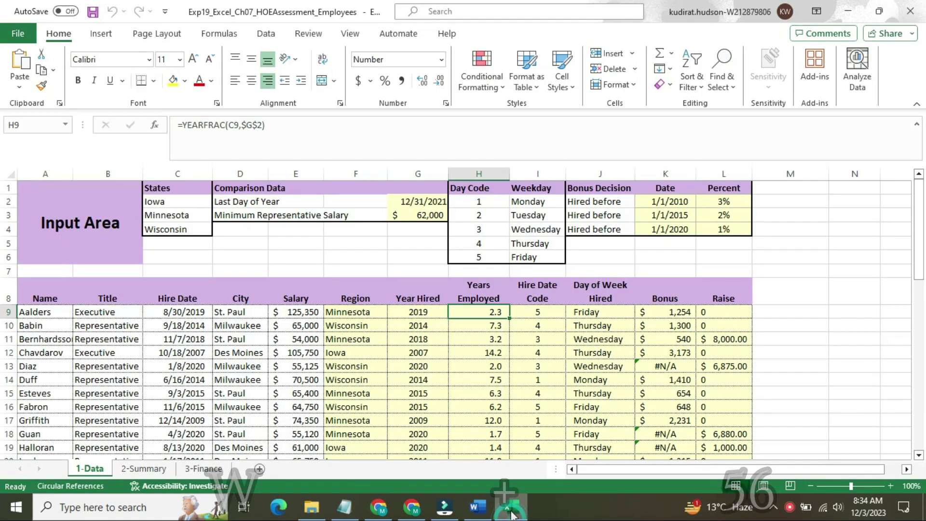
left_click(511, 510)
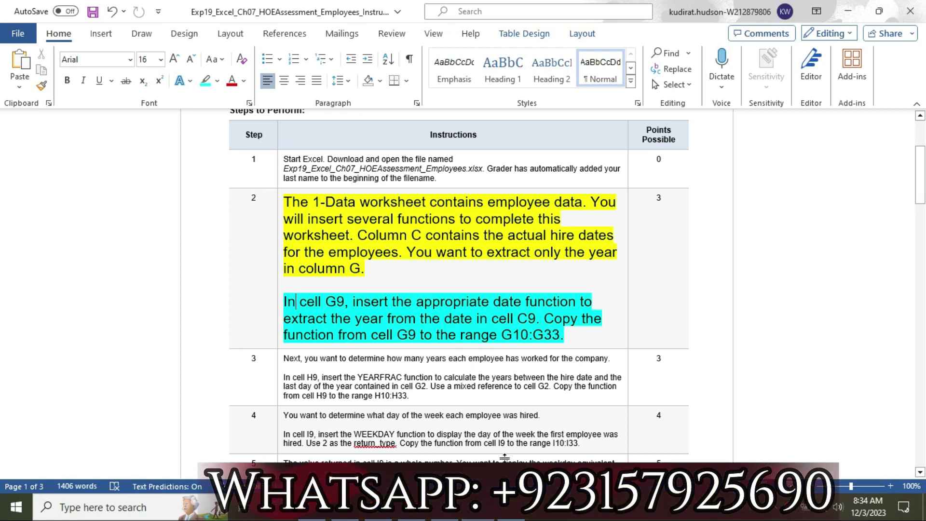
left_click(511, 507)
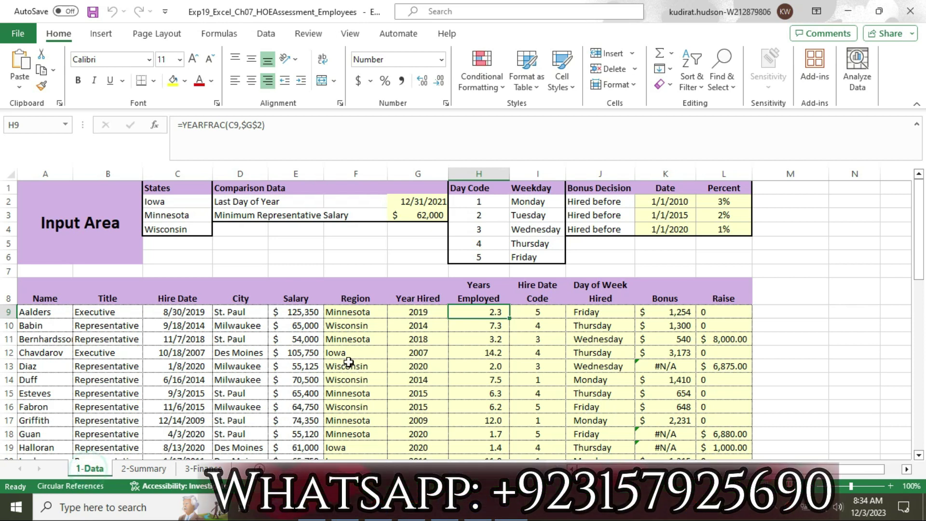
left_click(423, 311)
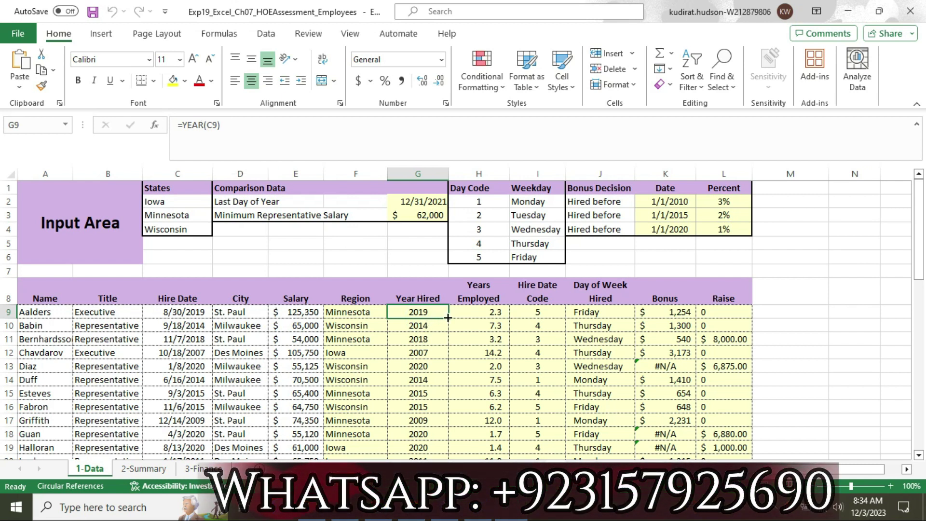
left_click_drag(446, 323, 441, 340)
left_click(429, 383)
- Fill cell G36 below the employee table yellow and enter "This is Solution File Contact Me Email Or WhatsApp" in it
left_click_drag(923, 261, 924, 352)
left_click(429, 357)
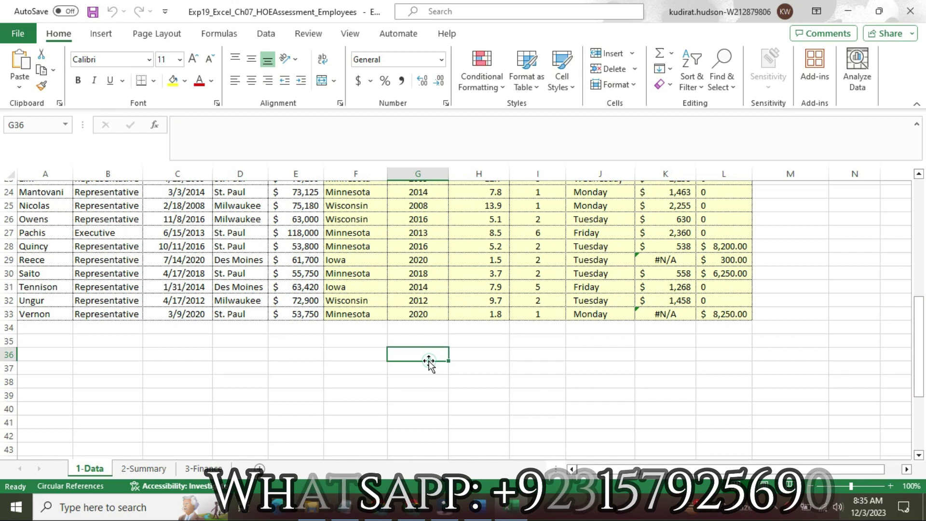
left_click(173, 81)
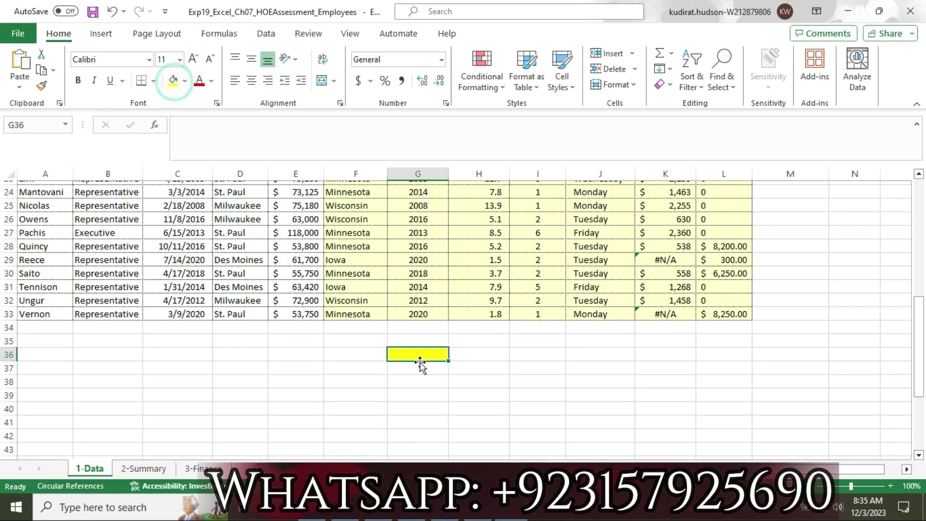
type("Th")
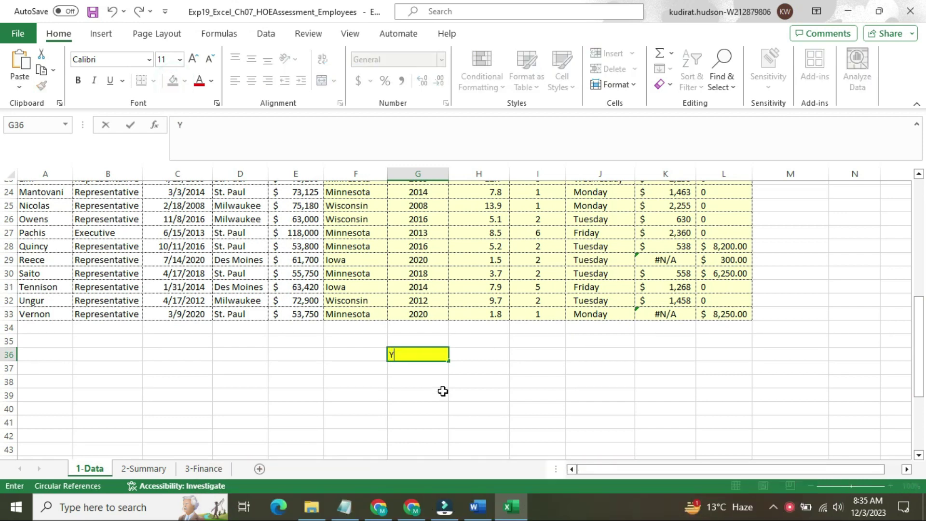
type("is is ")
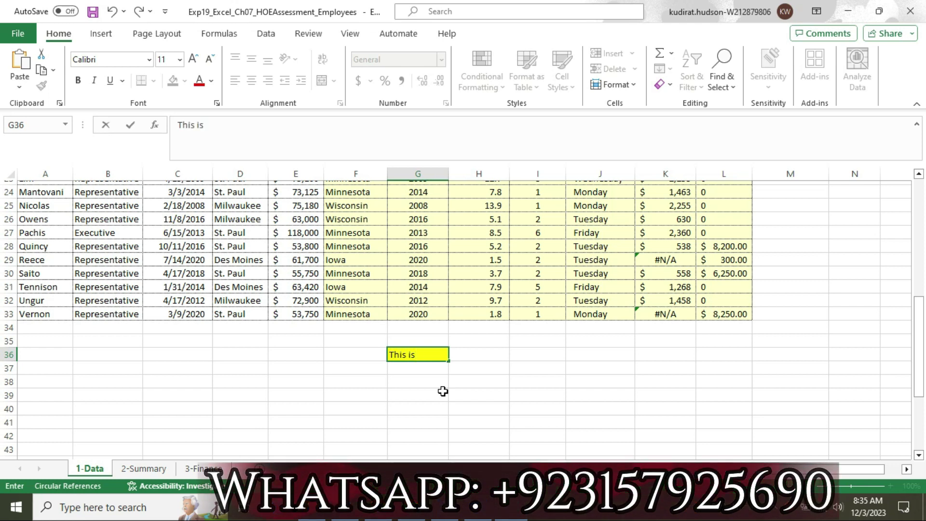
type("Solution")
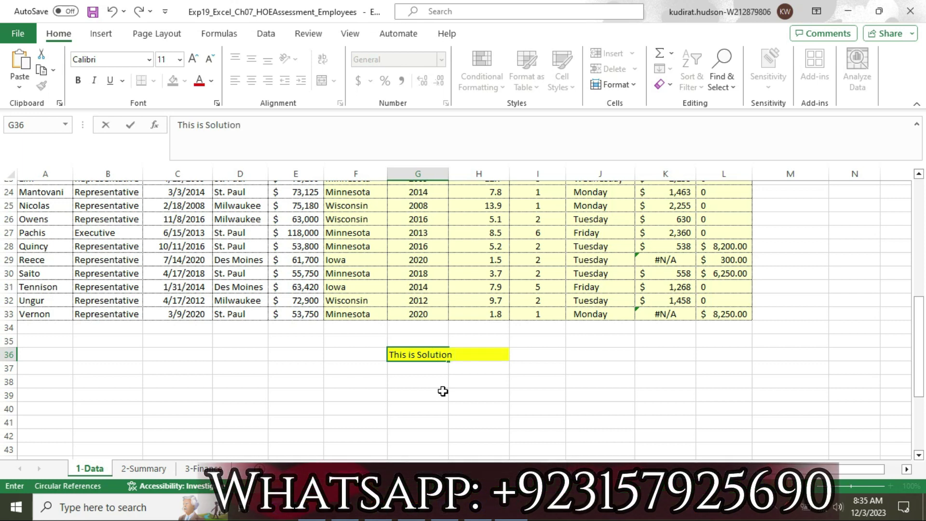
type(" File")
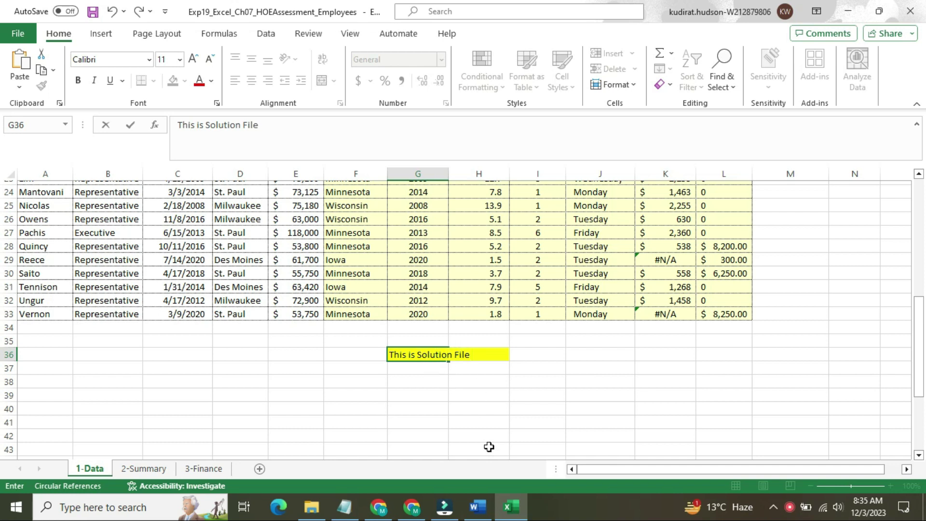
type("Contact ")
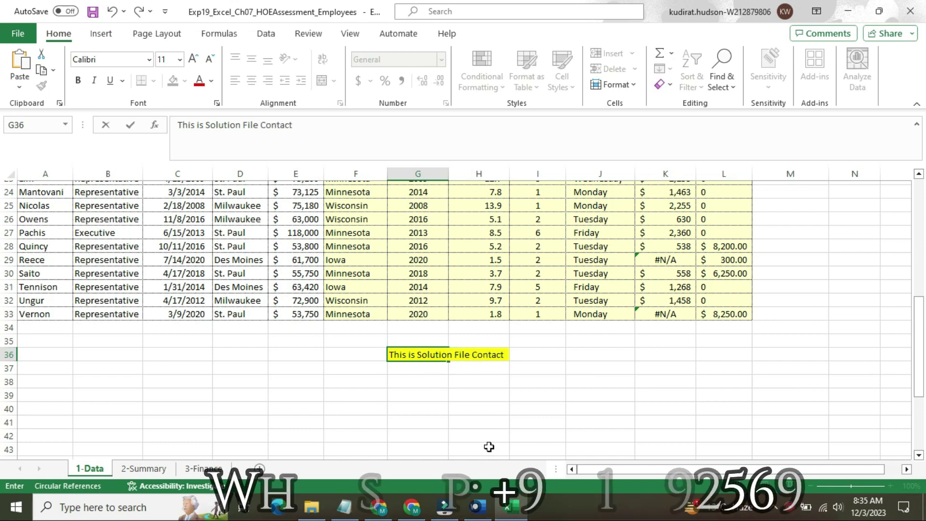
type("Me")
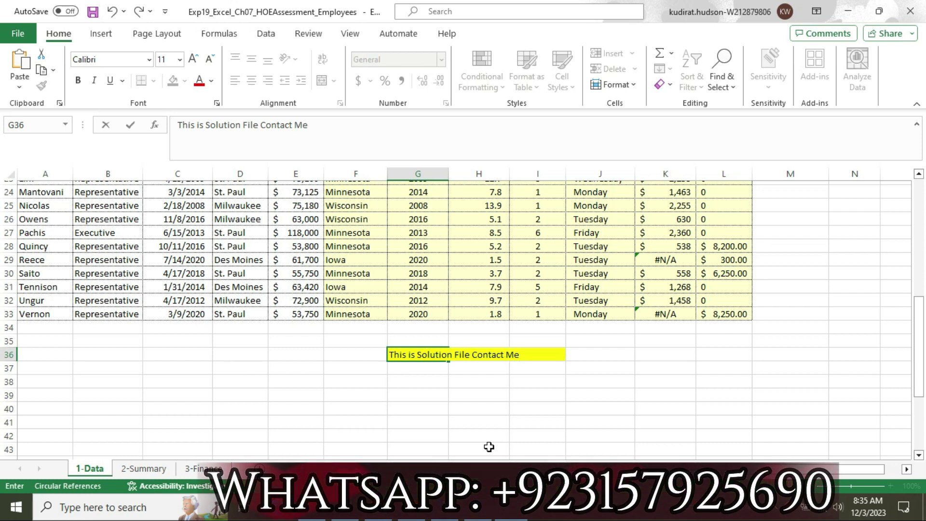
type(" Email ")
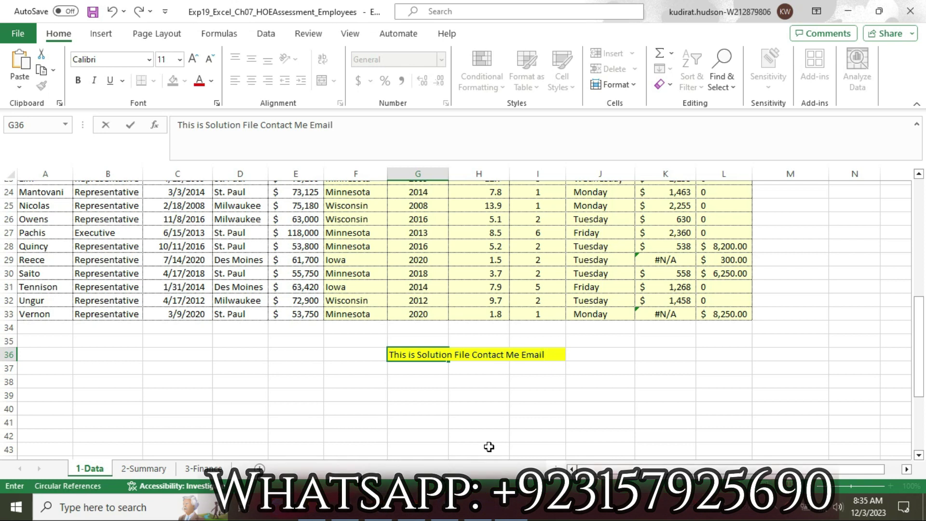
type("Or ")
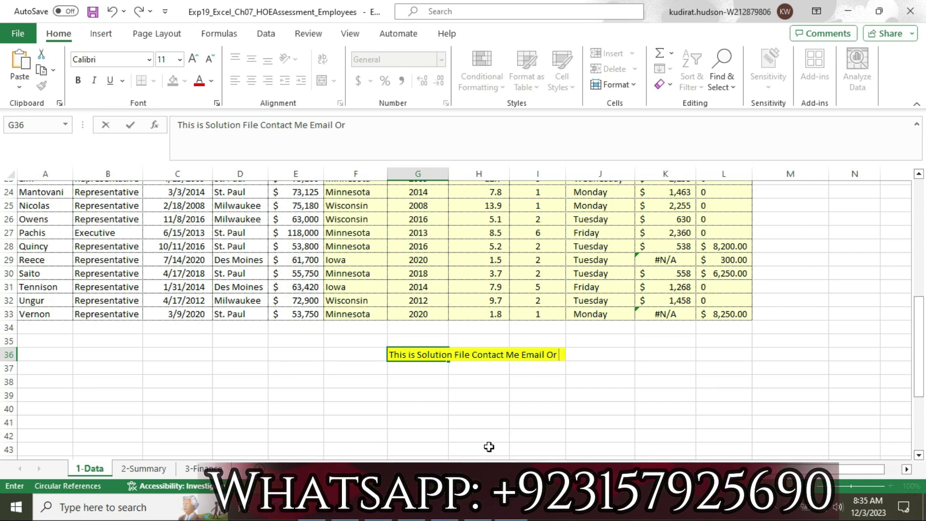
type("WhatsA")
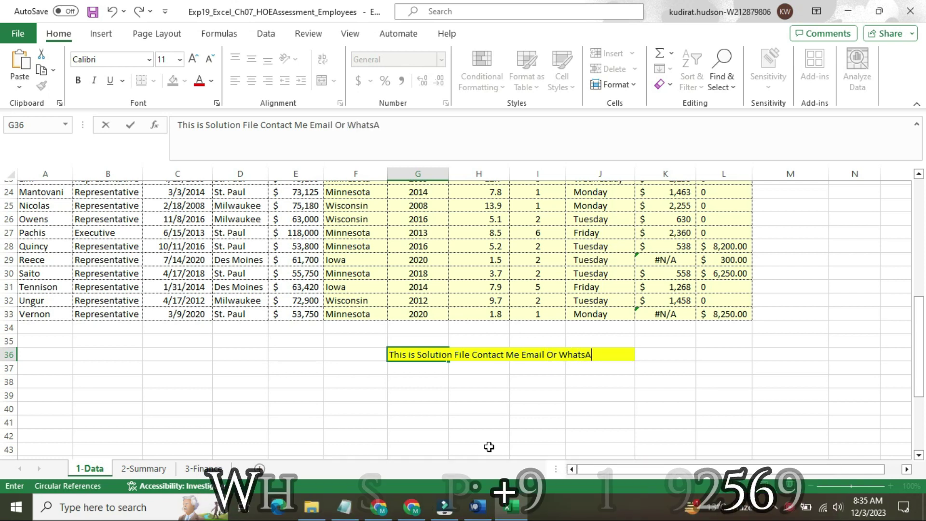
type("pp")
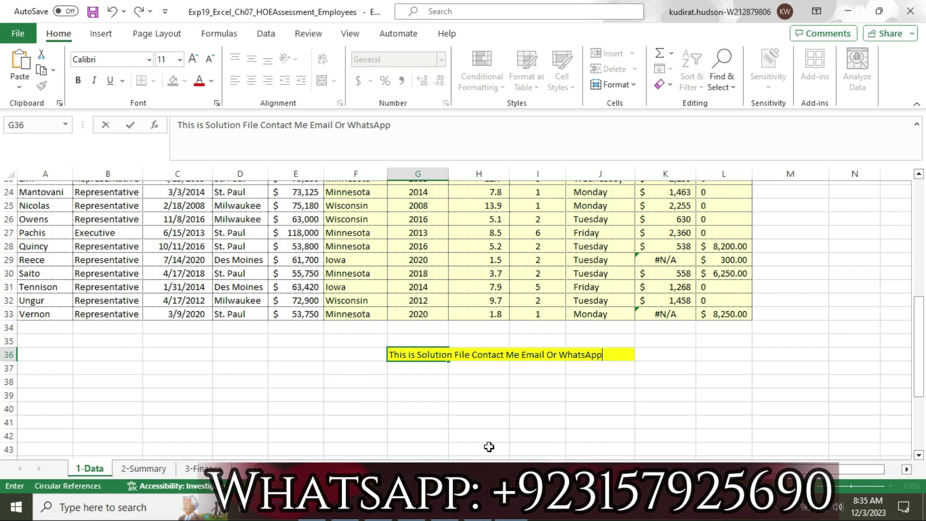
key("Return")
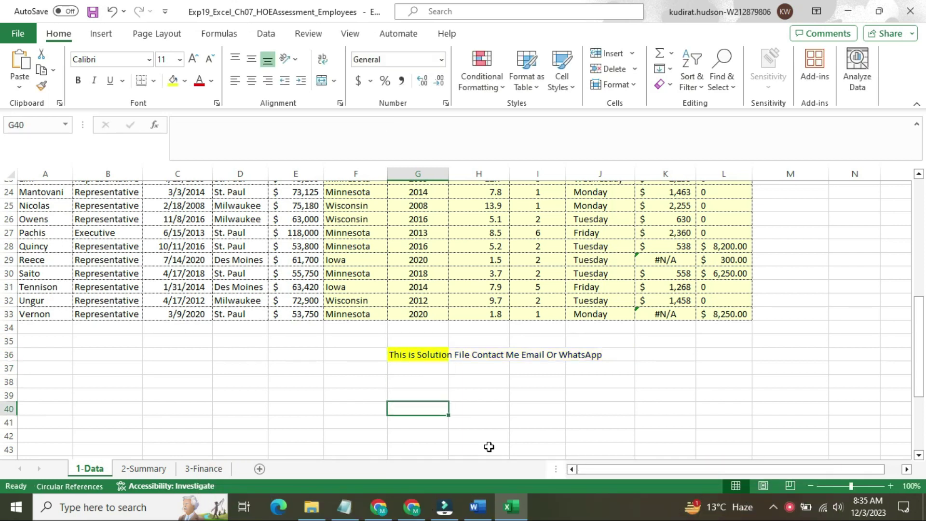
- Delete the contact note from cell G36 and change the cell's fill to white
left_click(438, 359)
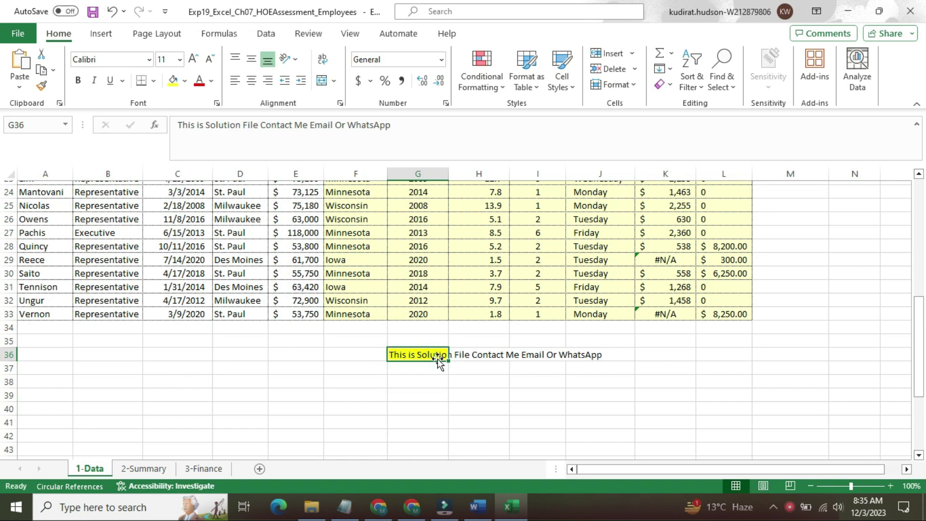
key("Delete")
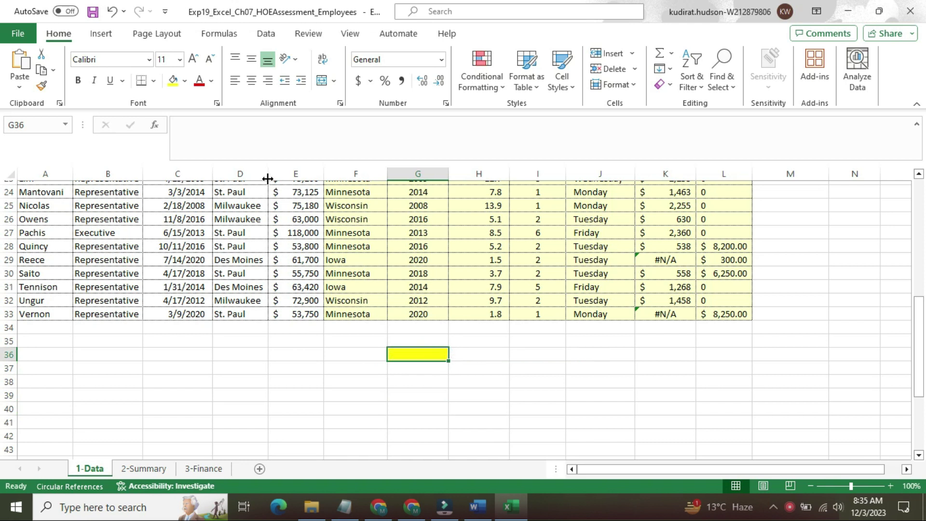
left_click(186, 82)
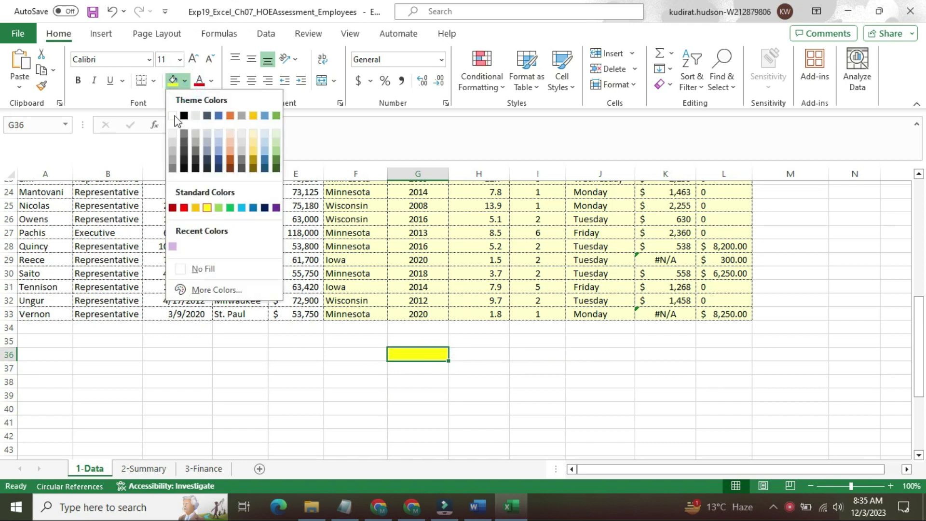
left_click(174, 115)
left_click_drag(919, 345, 919, 223)
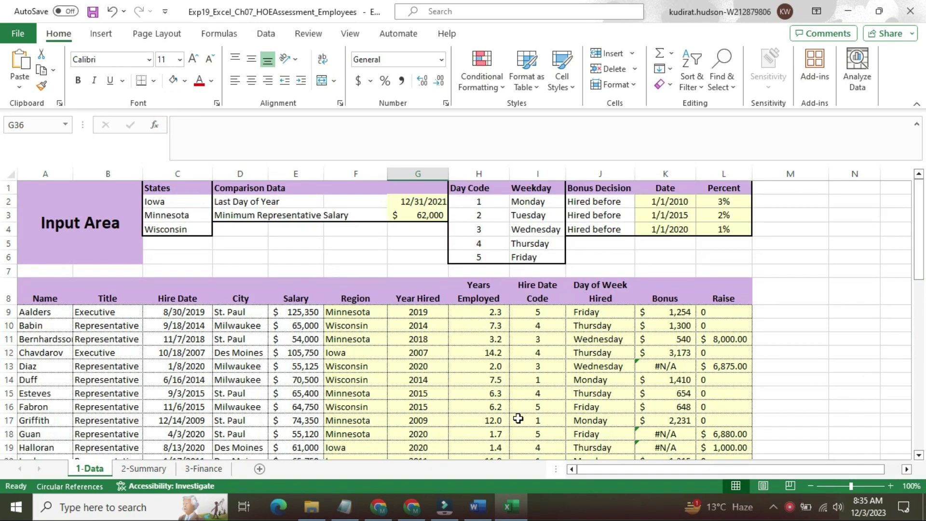
- Switch to the Word instructions and reset the step 2 text to 9 pt without highlighting
left_click(477, 508)
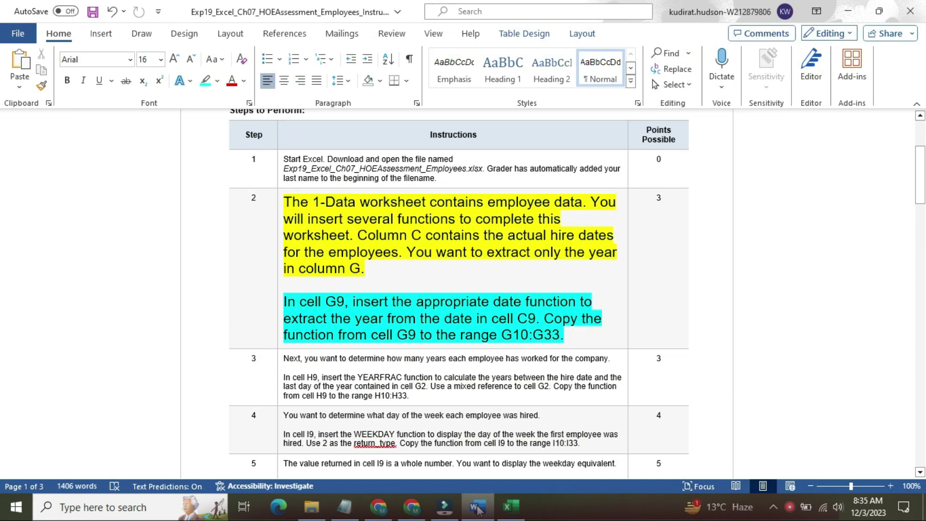
left_click(281, 232)
left_click(357, 189)
left_click(342, 223)
left_click(347, 209)
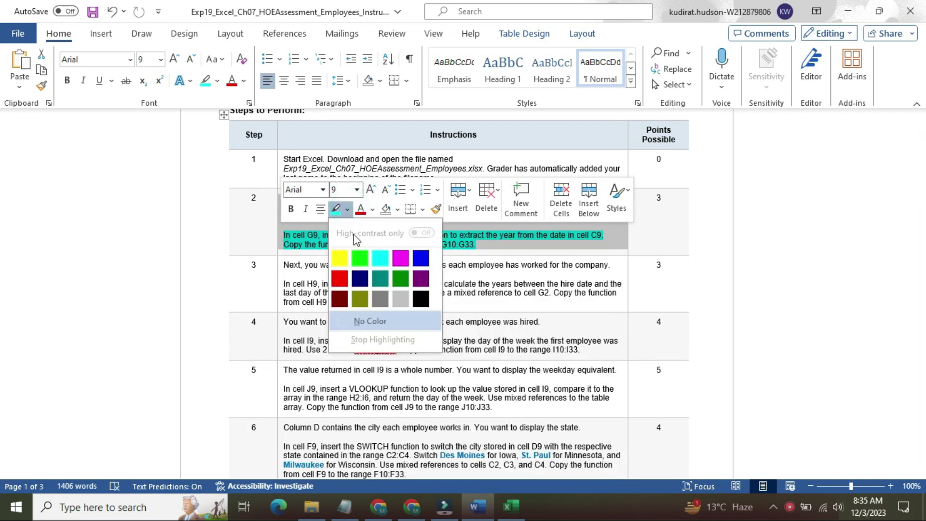
left_click(376, 320)
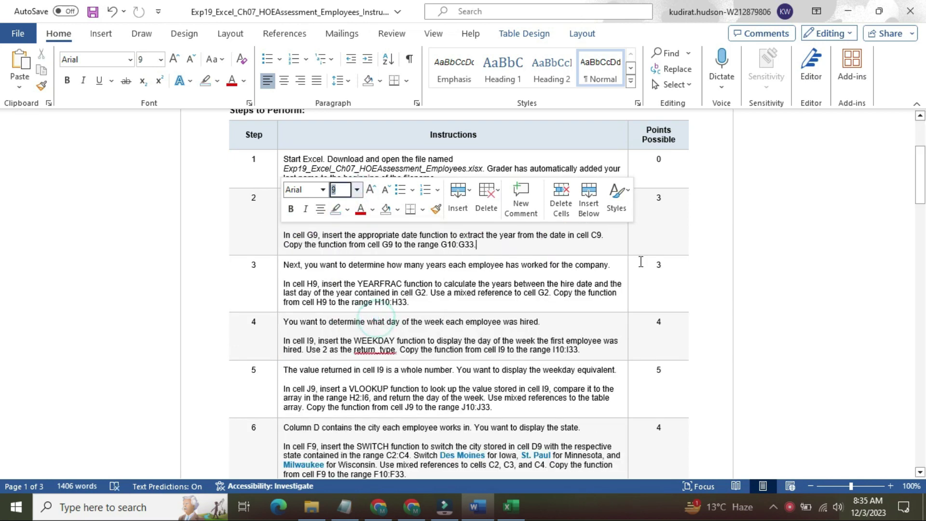
- Format the step 3 instruction text at 16 pt with yellow highlighting
left_click_drag(920, 170, 920, 185)
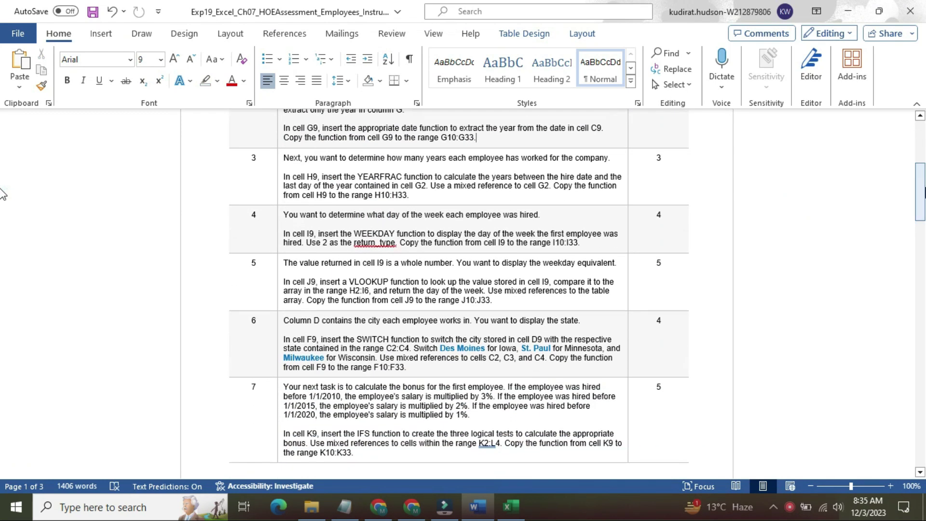
left_click(279, 183)
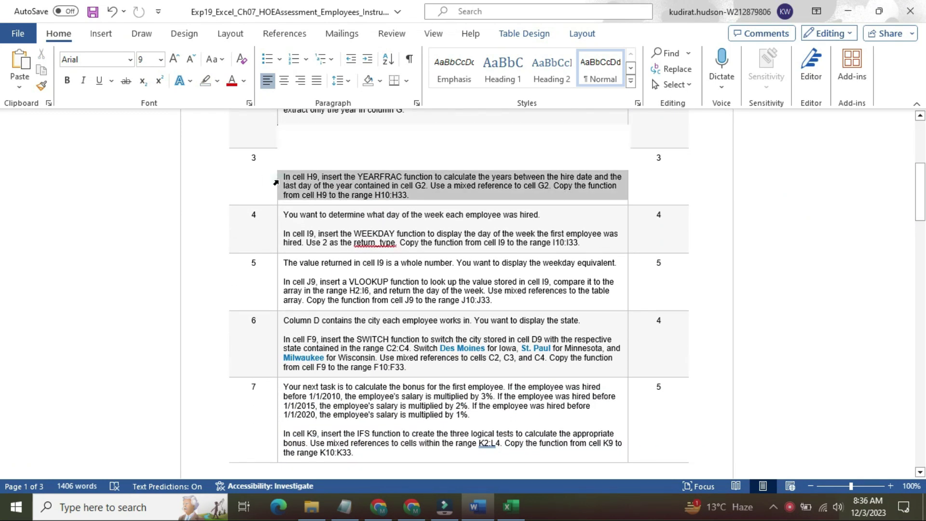
left_click(353, 137)
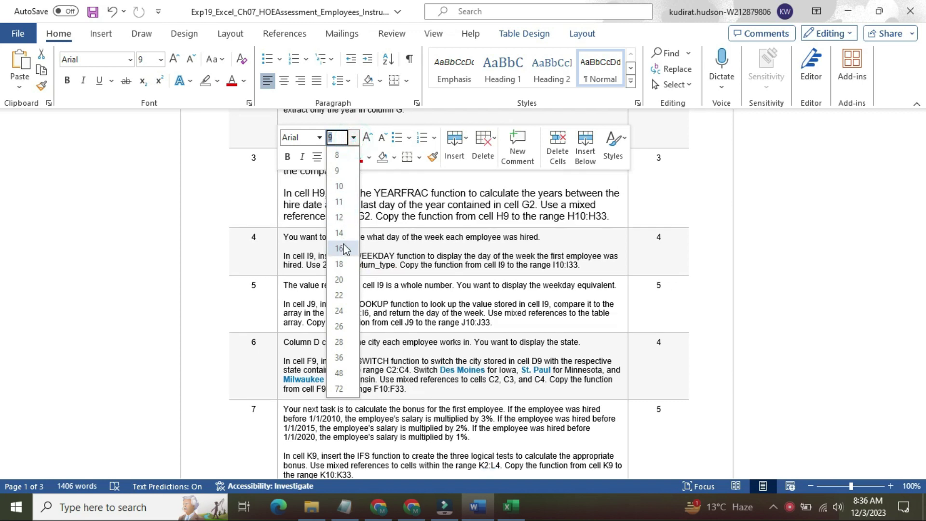
left_click(340, 248)
left_click(344, 157)
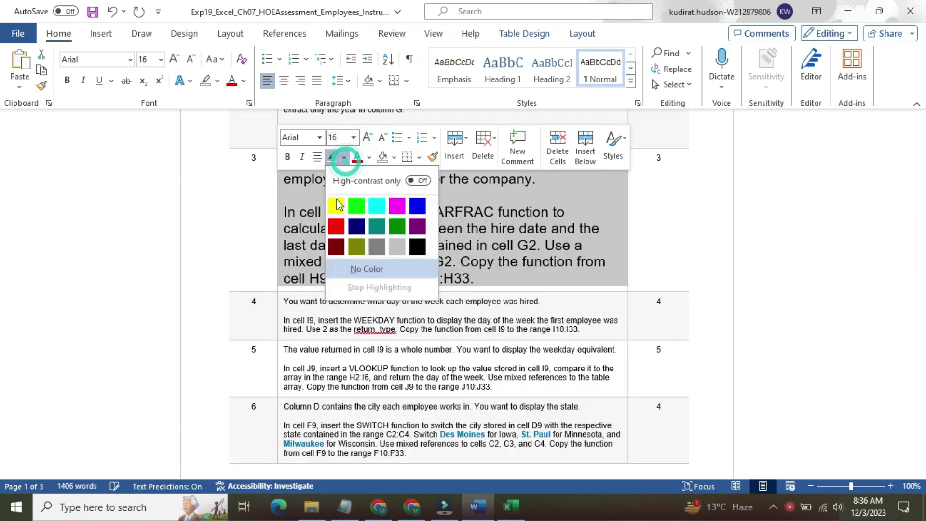
left_click(340, 201)
left_click(296, 160)
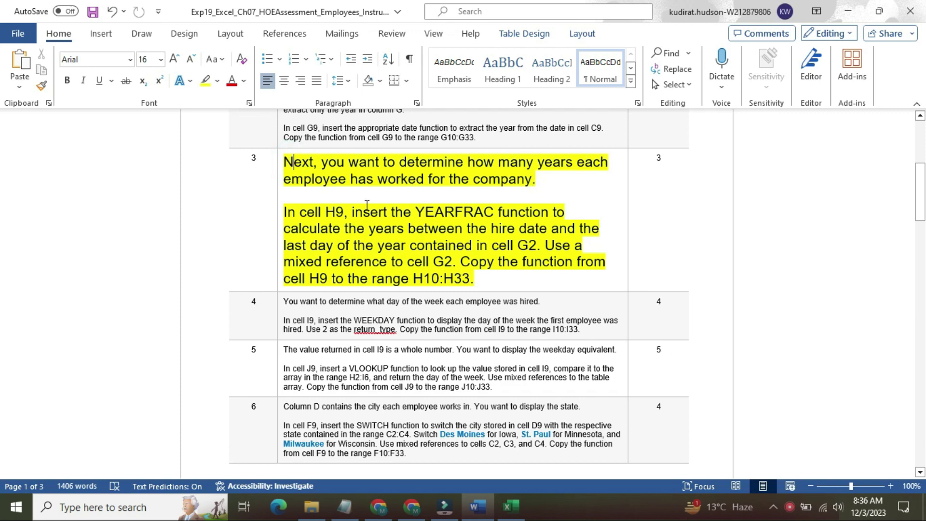
- Highlight the step 3 paragraph beginning "In cell H9" in turquoise
left_click_drag(284, 212, 474, 279)
left_click(551, 256)
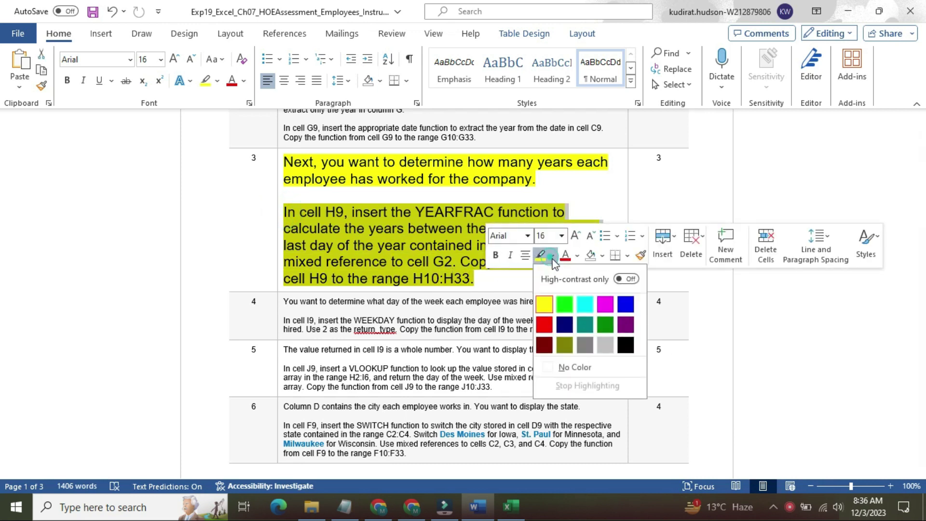
left_click(583, 297)
left_click(292, 212)
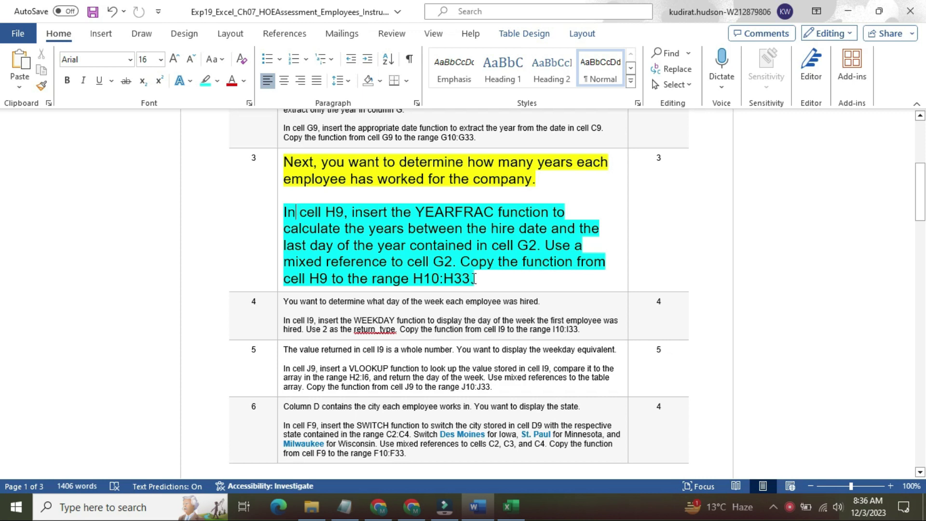
- Switch to Excel and copy the YEARFRAC formula from cell H9 down to the range H10:H33 of the 1-Data worksheet
left_click(510, 507)
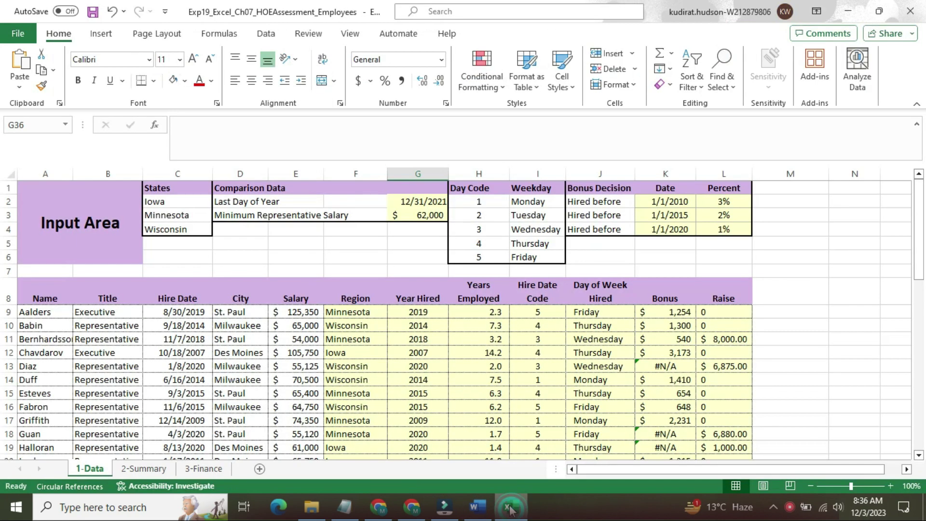
left_click(482, 311)
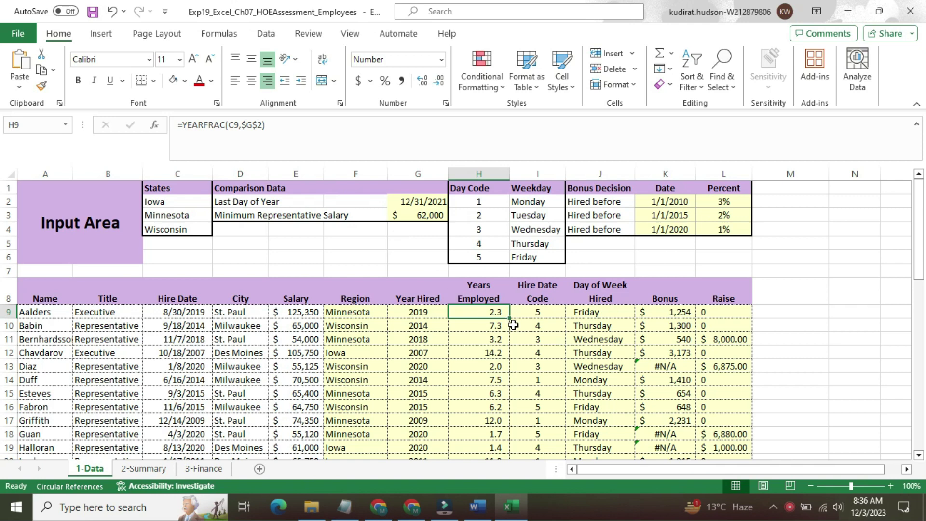
left_click_drag(508, 318, 504, 437)
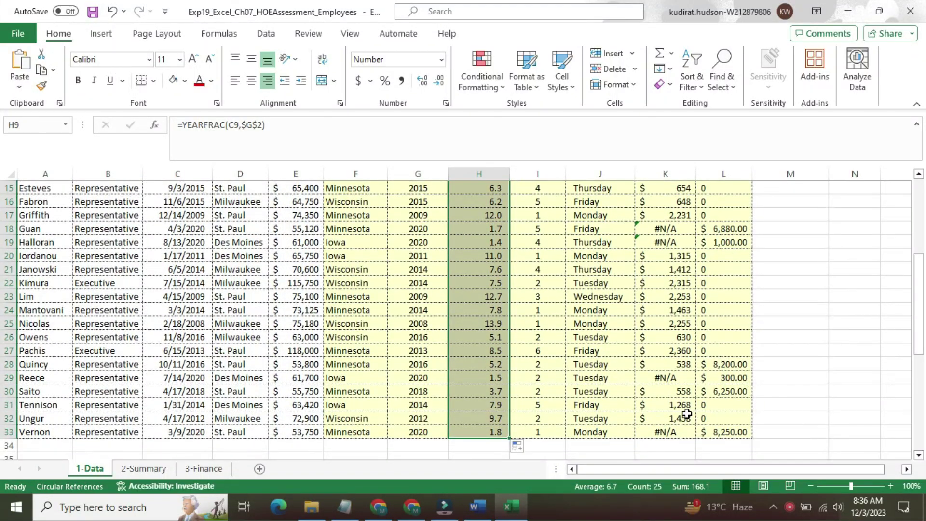
left_click_drag(919, 333, 921, 270)
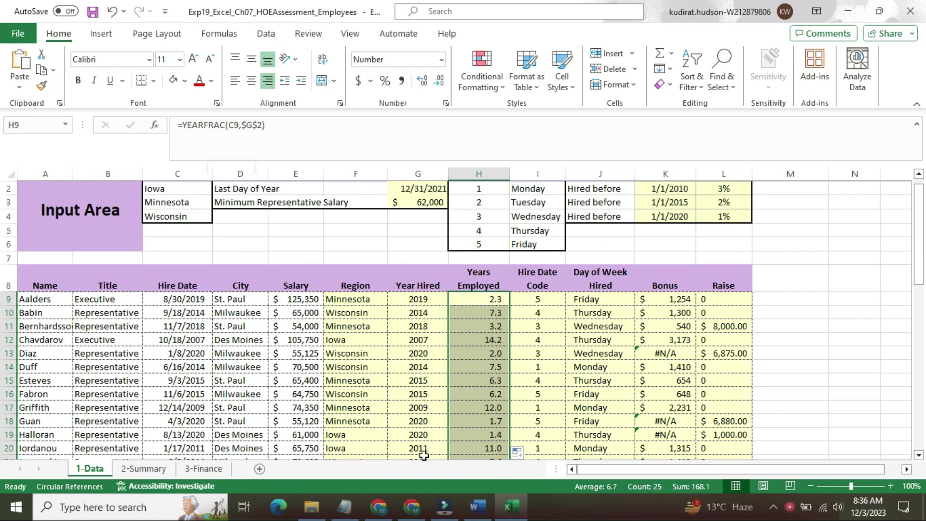
- Return to the Word instructions and reset the step 3 text to 9 pt with no highlight color
left_click(477, 507)
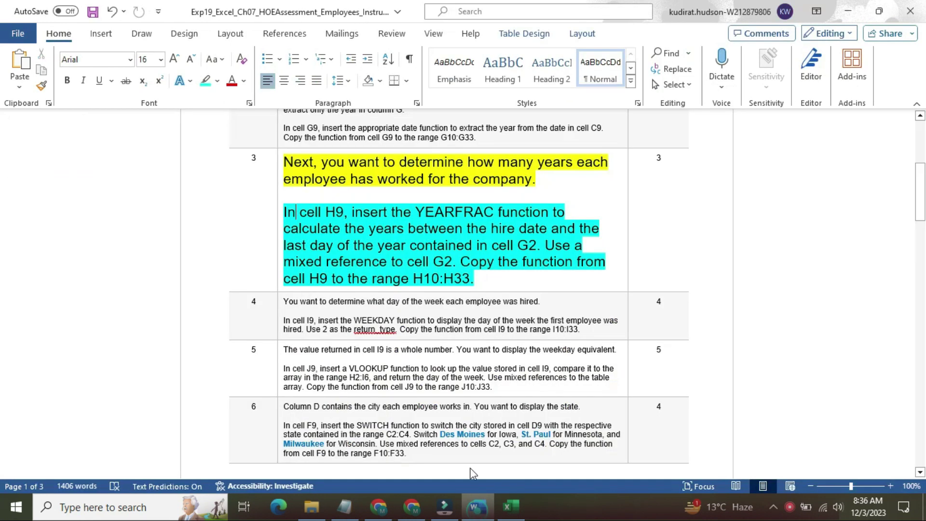
left_click(277, 163)
left_click(356, 119)
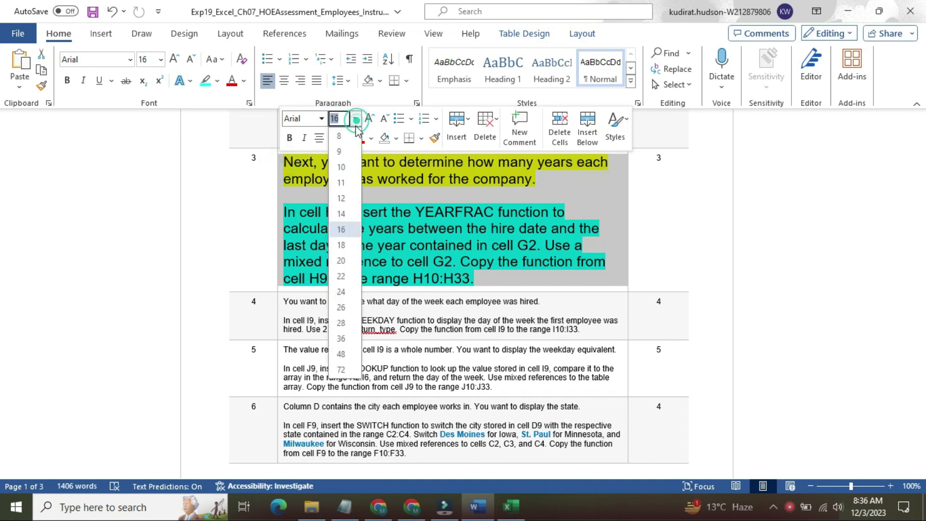
left_click(339, 151)
left_click(346, 138)
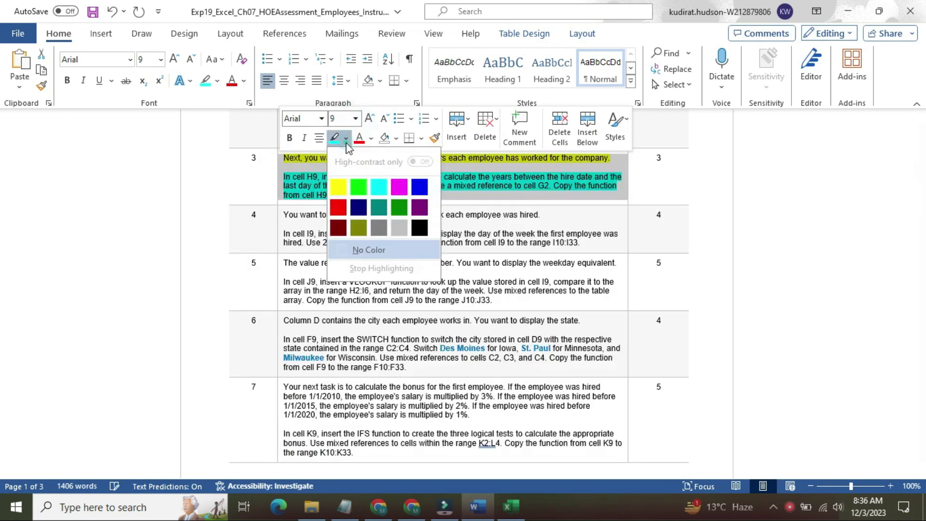
left_click(367, 249)
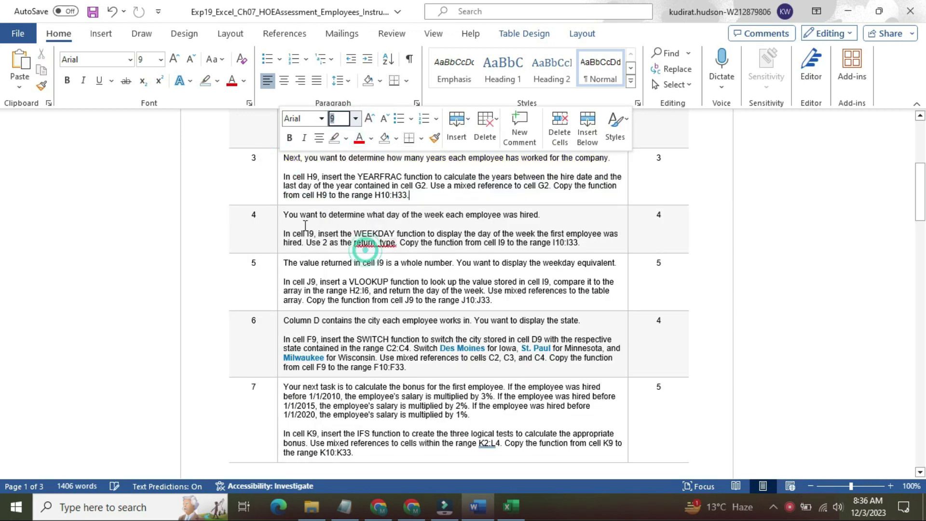
- Format the step 4 instruction text at 16 pt with yellow highlighting
left_click(278, 217)
left_click(356, 172)
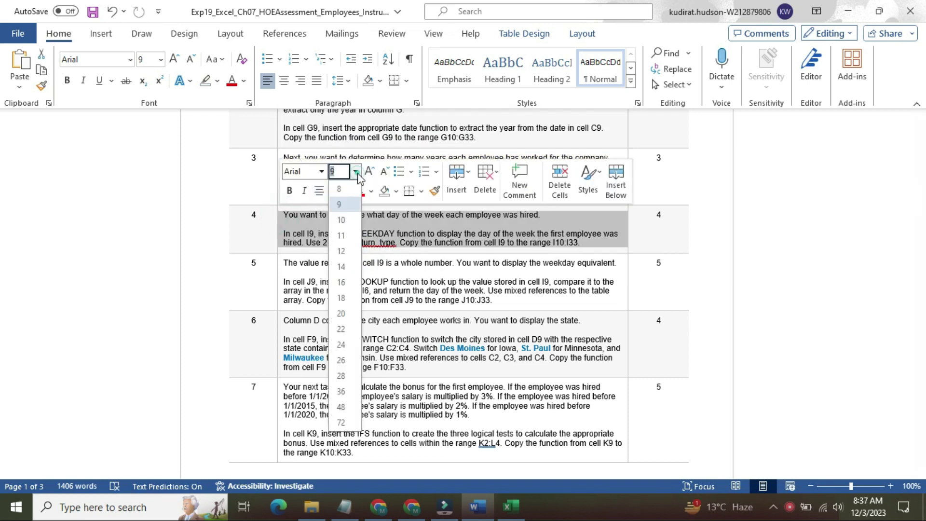
left_click(345, 282)
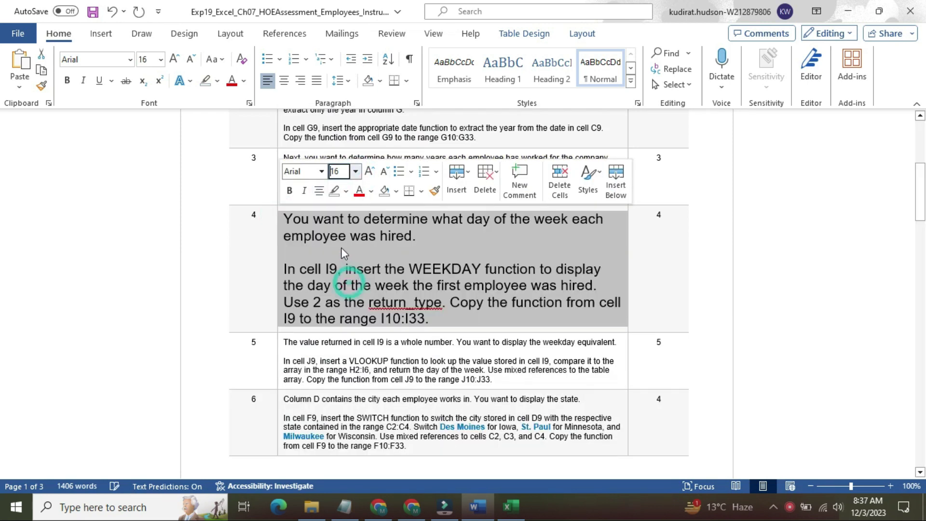
left_click(346, 191)
left_click(337, 240)
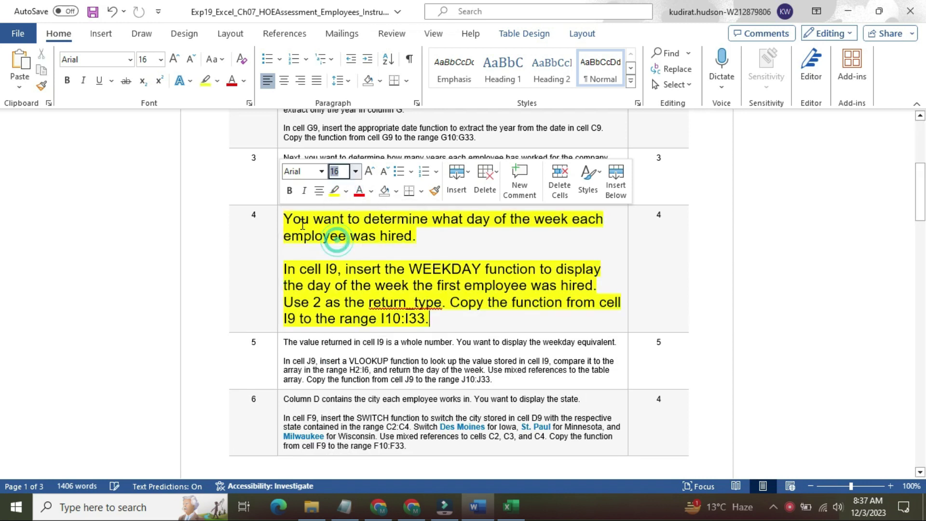
left_click(302, 221)
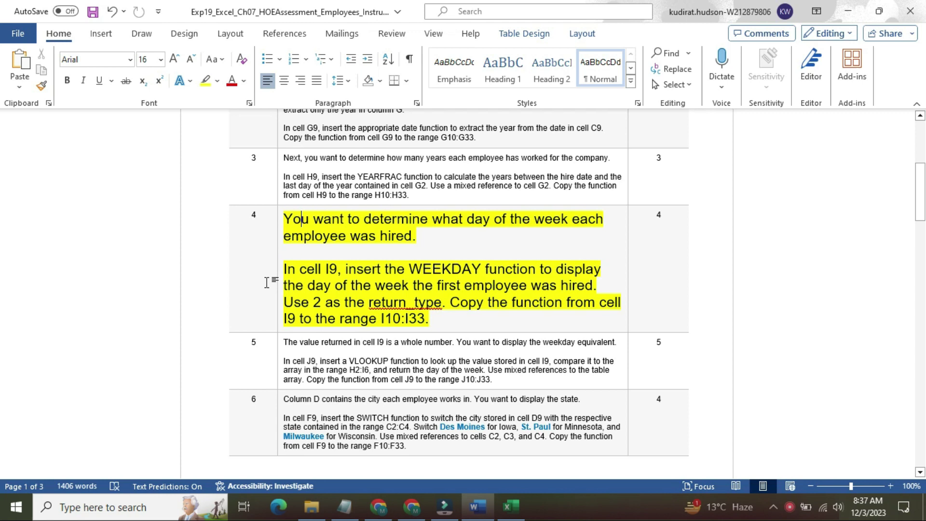
- Highlight the step 4 paragraph beginning "In cell I9" in turquoise
left_click_drag(289, 269, 429, 320)
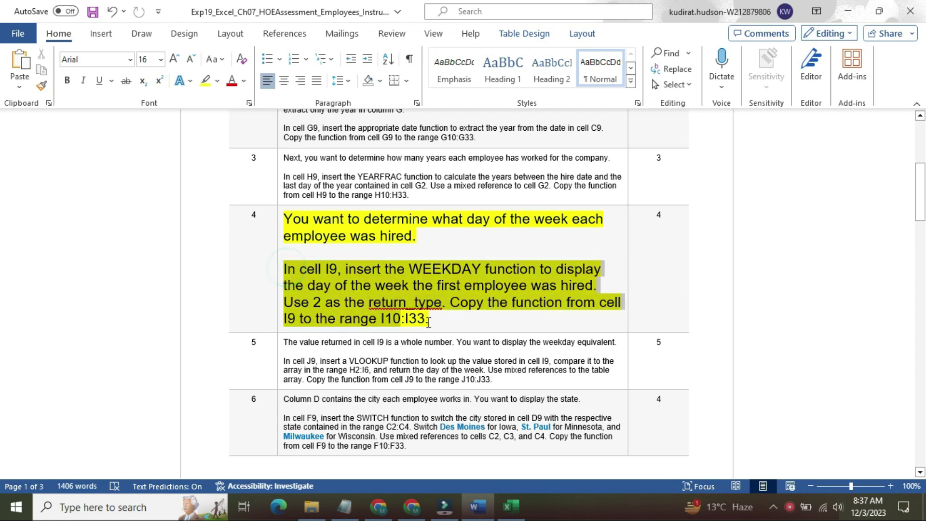
left_click(504, 301)
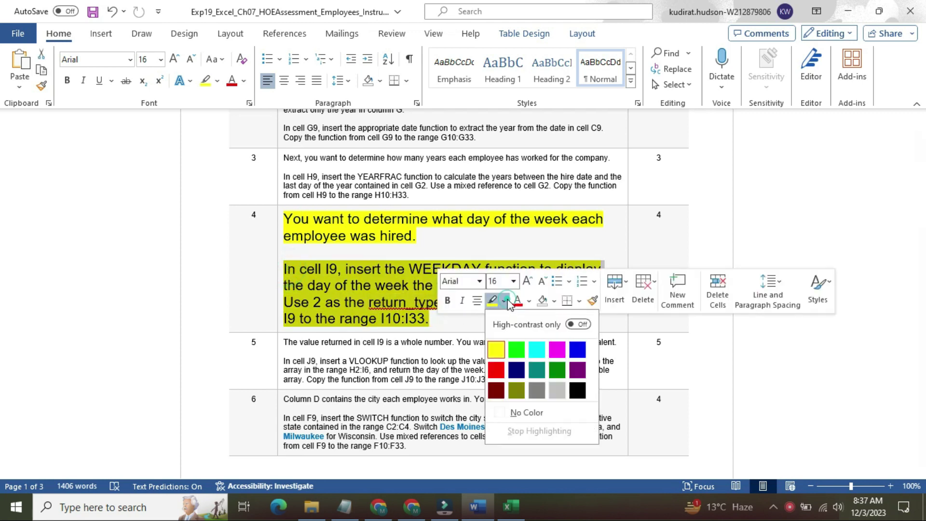
left_click(545, 347)
left_click(289, 269)
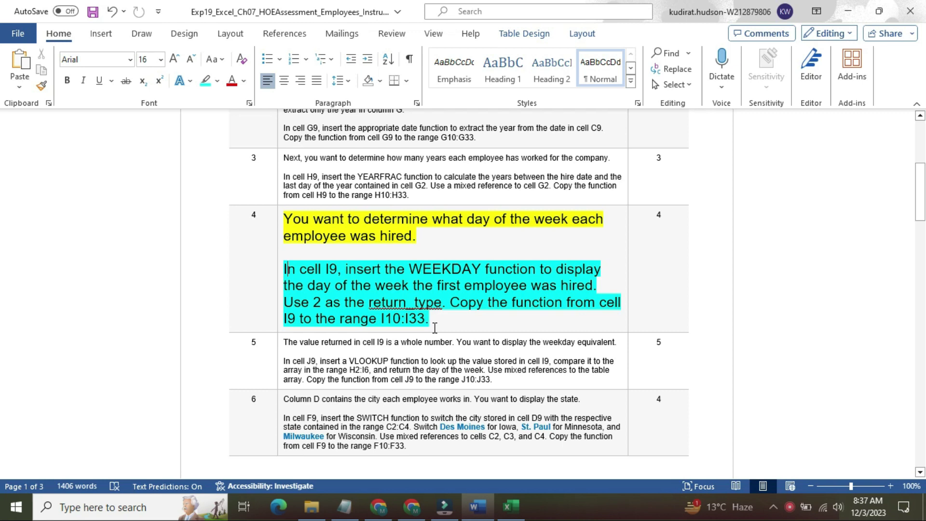
- Switch to Excel and copy the WEEKDAY formula from cell I9 down to the range I10:I33 of the 1-Data worksheet
left_click(510, 508)
left_click(540, 300)
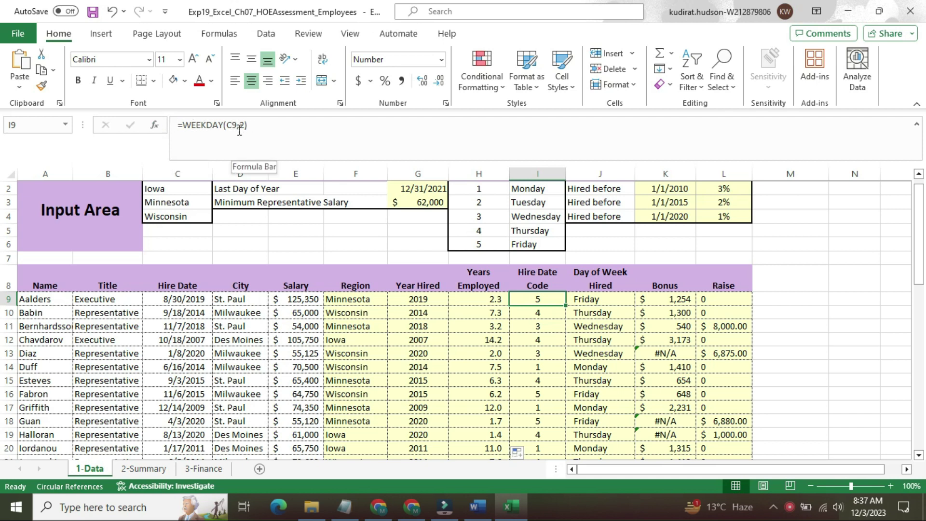
left_click_drag(566, 305, 565, 434)
left_click_drag(920, 320, 919, 269)
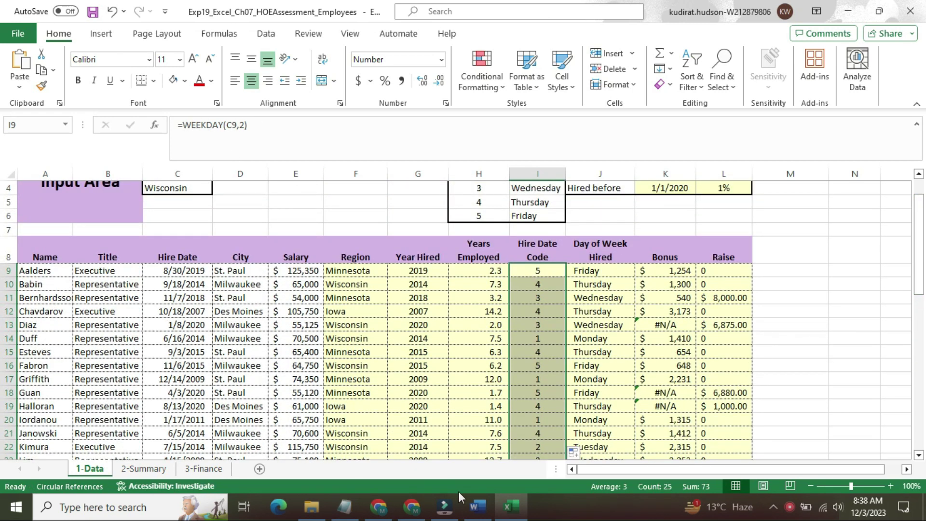
- Return to the Word instructions and reset the step 4 text to 9 pt with no highlight color
left_click(475, 507)
left_click(278, 232)
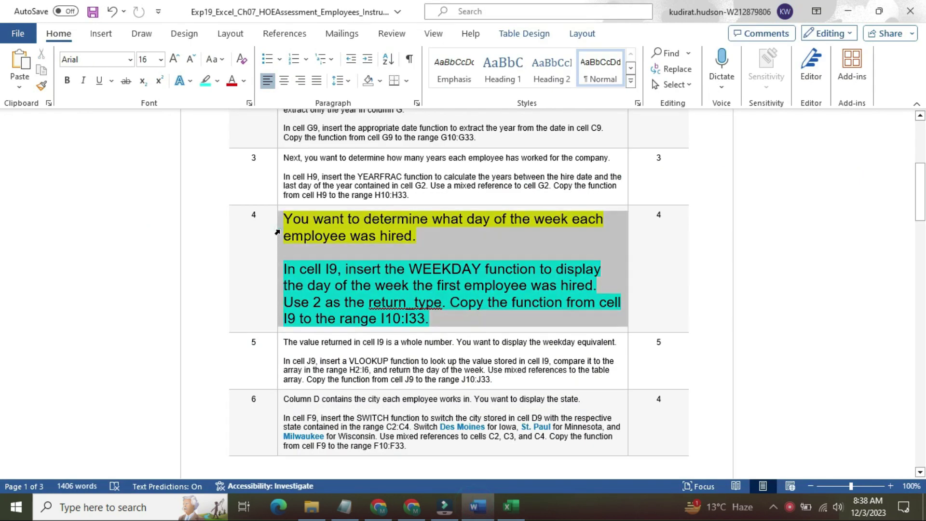
right_click(279, 231)
left_click(354, 187)
left_click(339, 220)
left_click(345, 206)
left_click(371, 316)
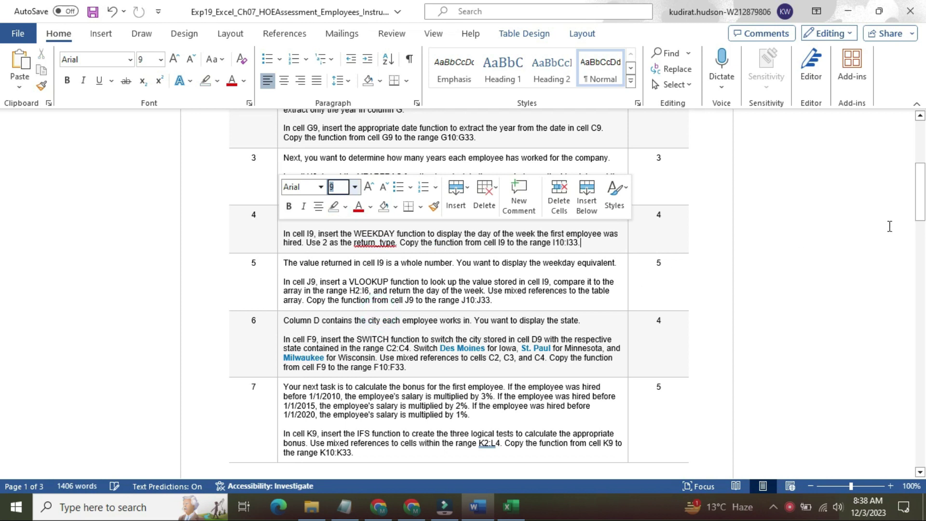
- Format the step 5 instruction text at 16 pt with yellow highlighting
left_click_drag(922, 195, 923, 209)
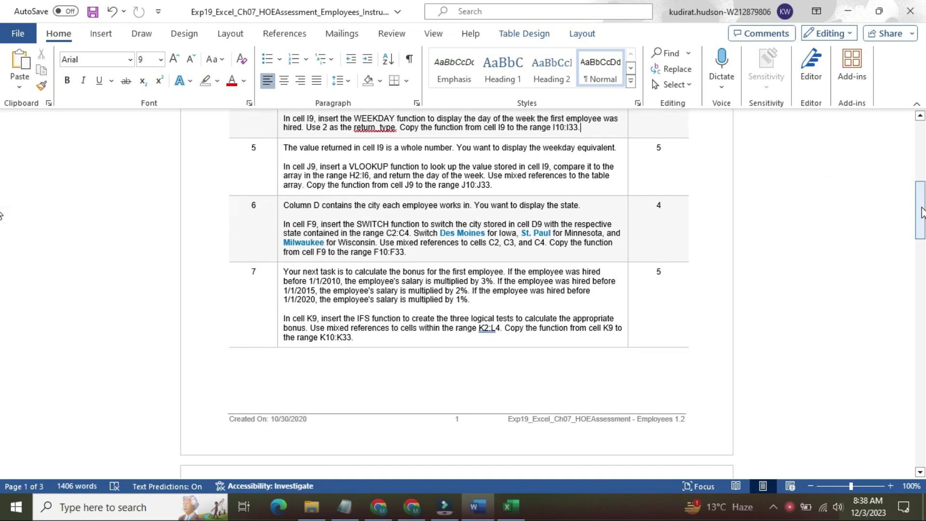
left_click(277, 170)
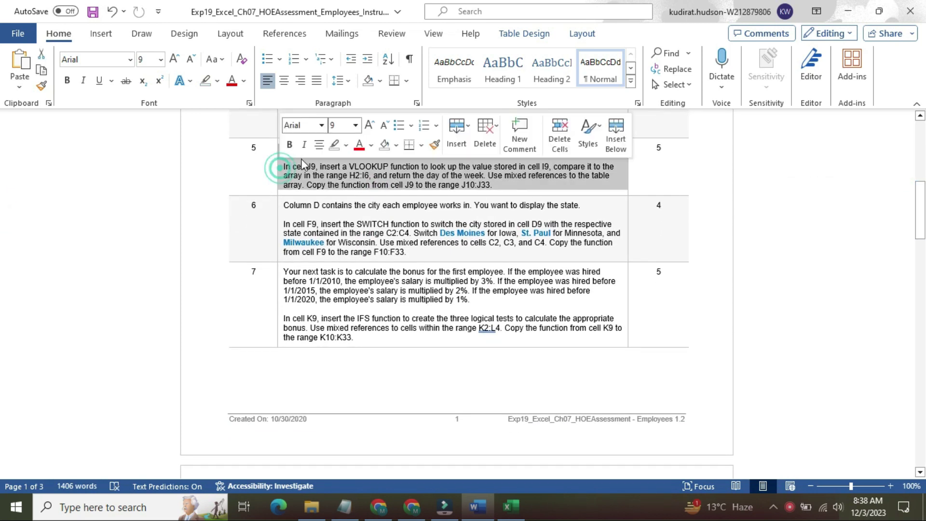
left_click(355, 125)
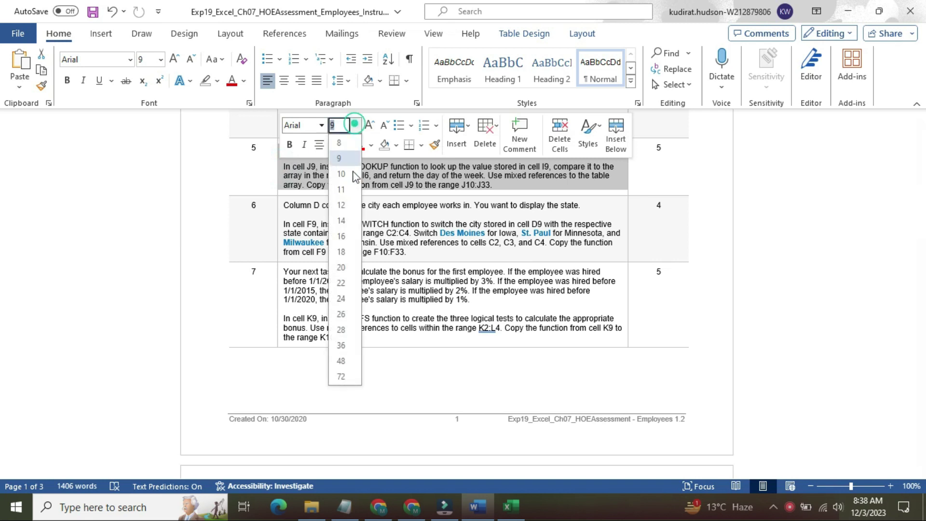
left_click(341, 236)
left_click(345, 148)
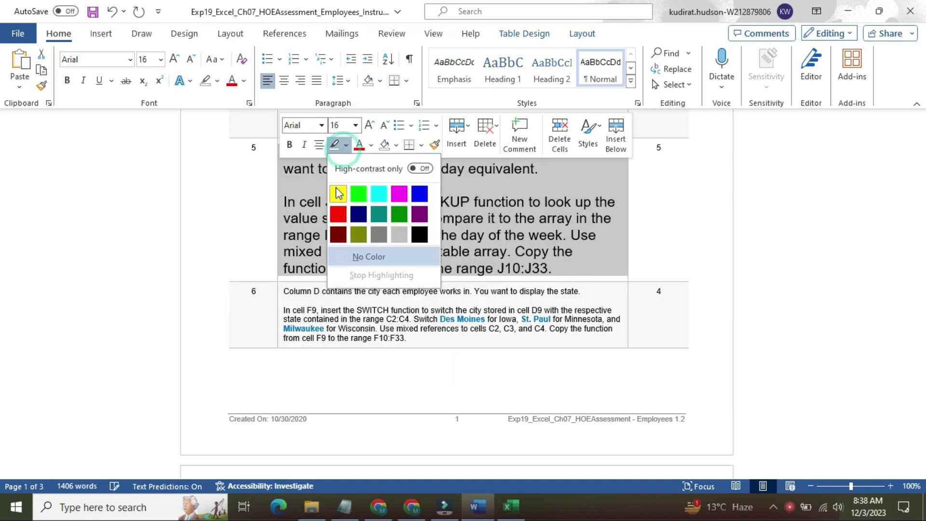
left_click(338, 193)
left_click(294, 169)
left_click(289, 154)
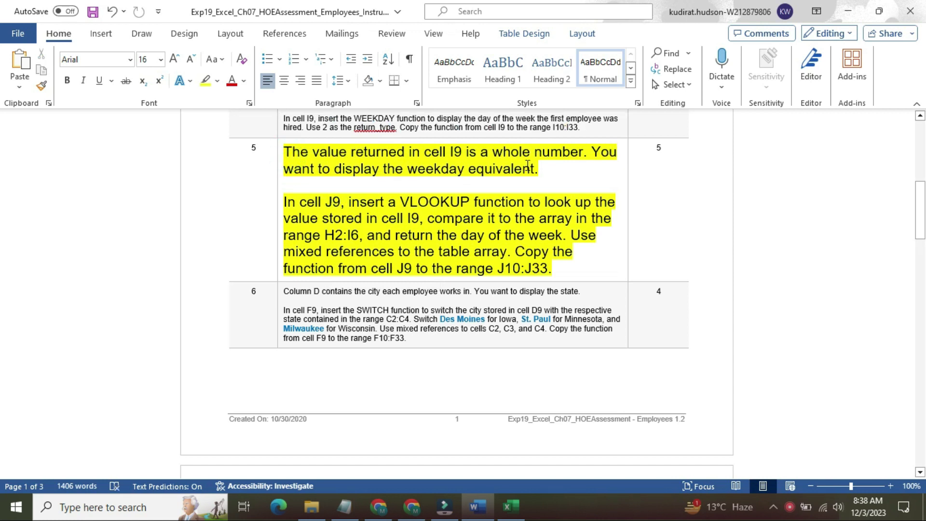
- Highlight the step 5 paragraph beginning "In cell J9" in turquoise
left_click_drag(289, 202, 569, 266)
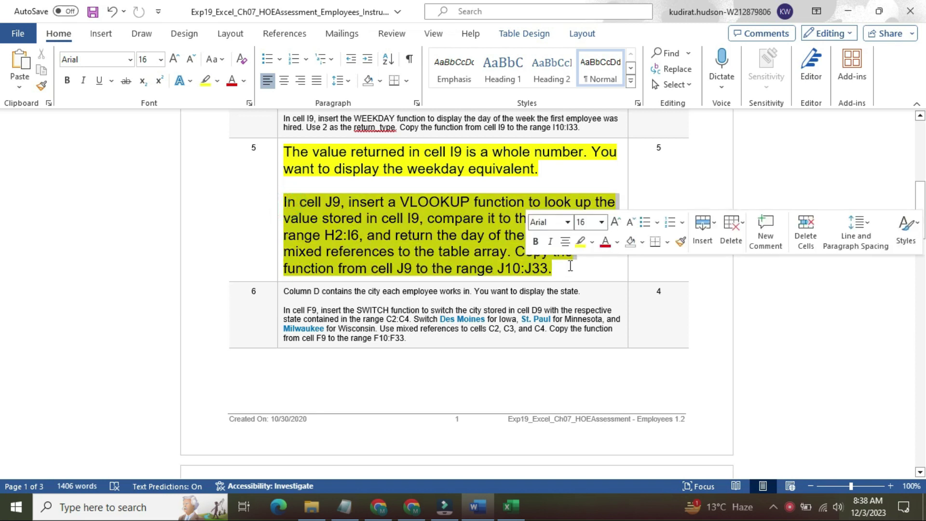
left_click(592, 241)
left_click(624, 291)
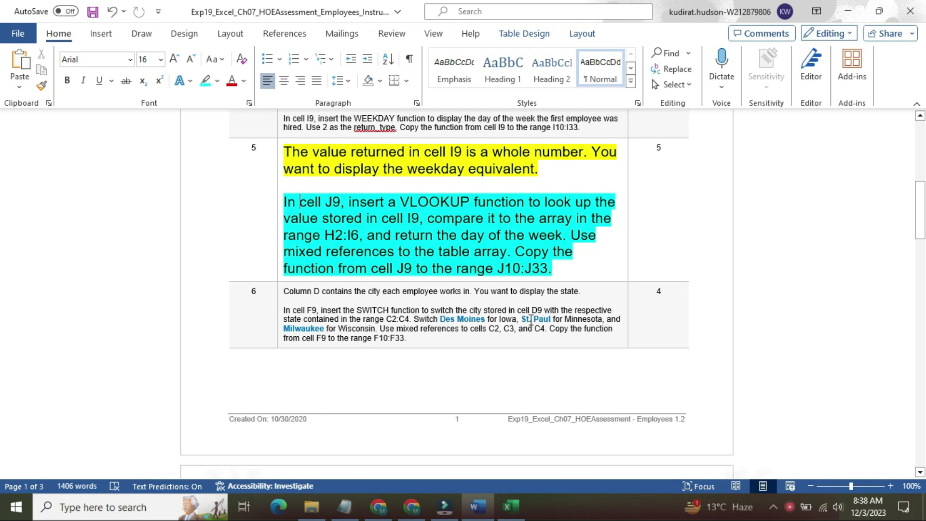
- Switch to Excel and copy the VLOOKUP formula from cell J9 down to the range J10:J33 of the 1-Data worksheet
left_click(513, 510)
left_click(609, 271)
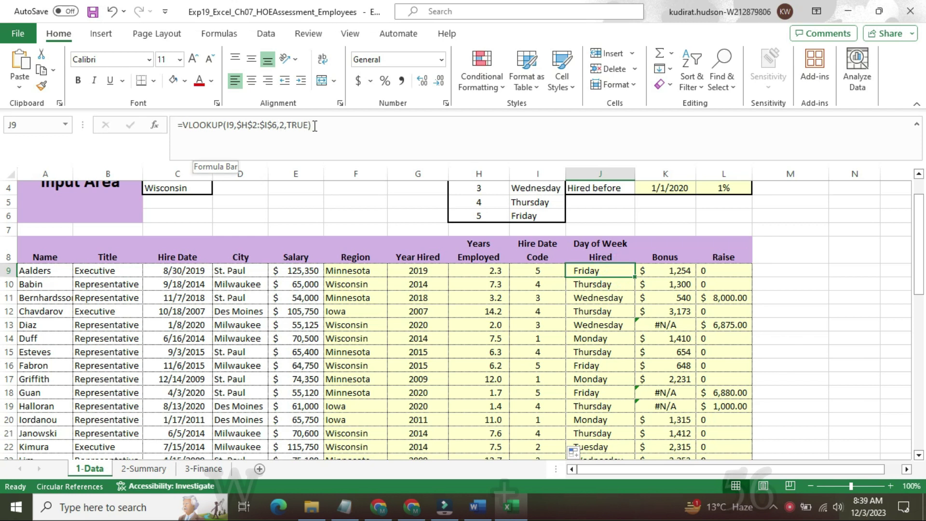
left_click(485, 514)
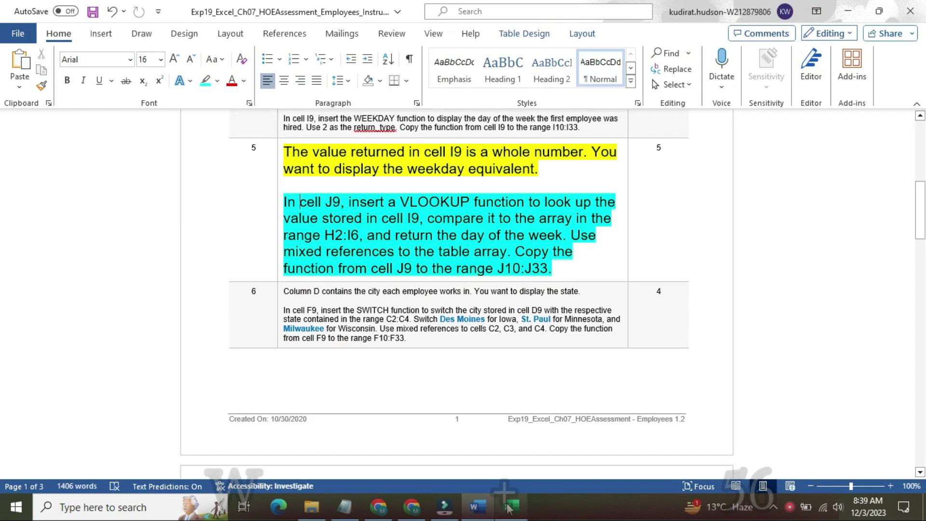
mouse_move(509, 508)
left_click(504, 446)
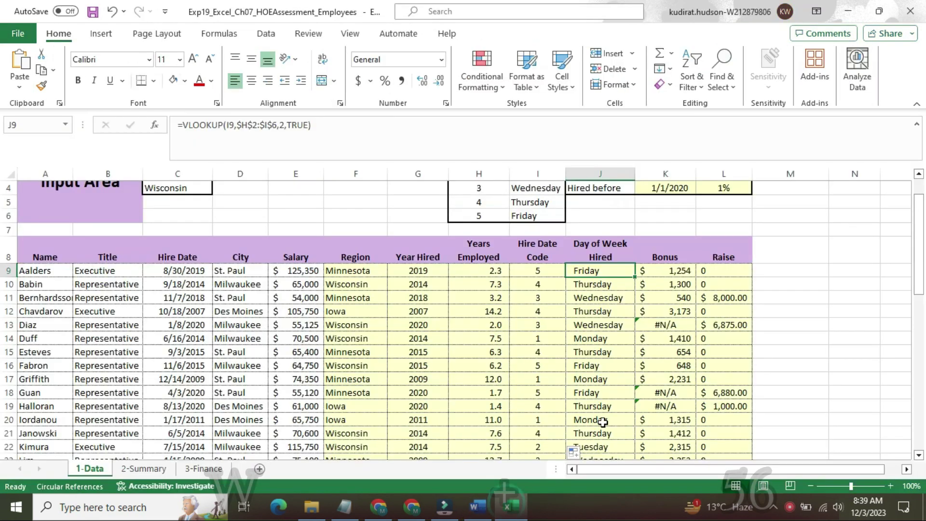
left_click_drag(635, 277, 624, 443)
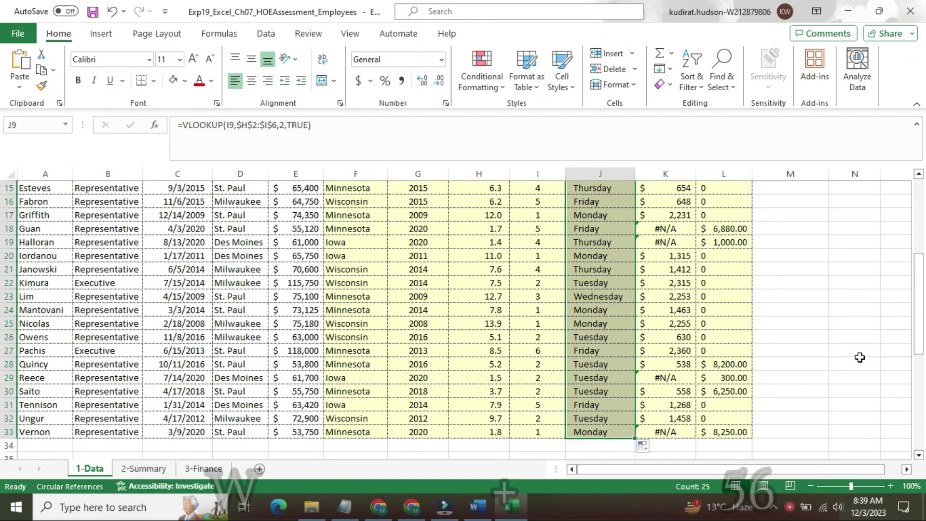
left_click_drag(922, 322, 922, 322)
left_click_drag(919, 259, 919, 286)
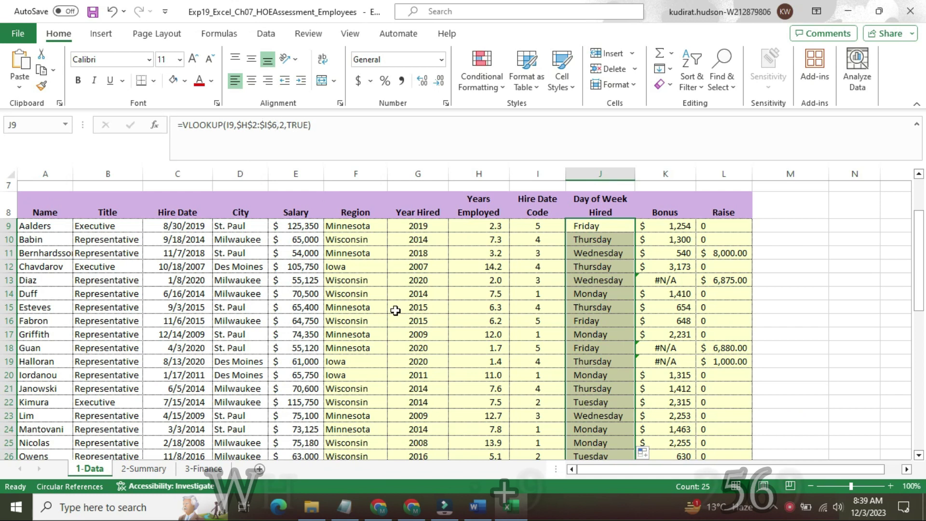
- Return to the Word instructions and reset the step 5 text to 9 pt with no highlight color
left_click(476, 508)
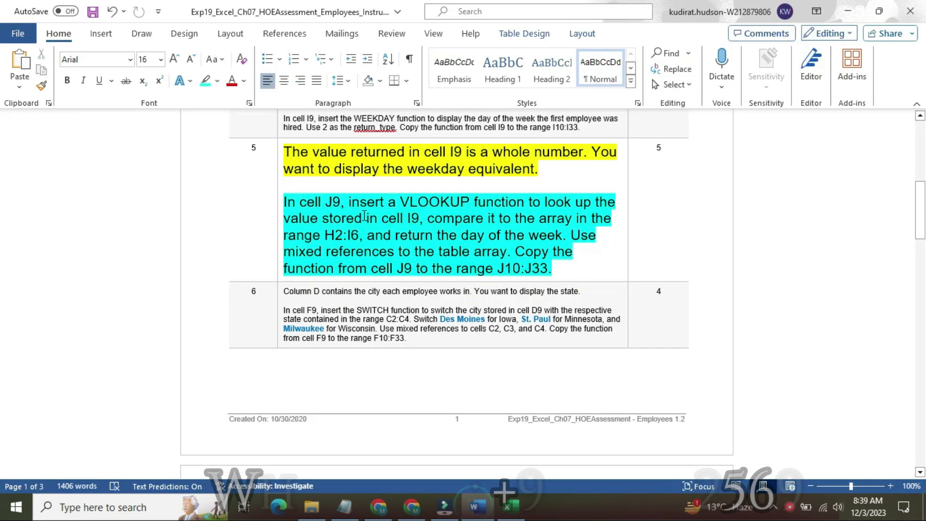
left_click(276, 167)
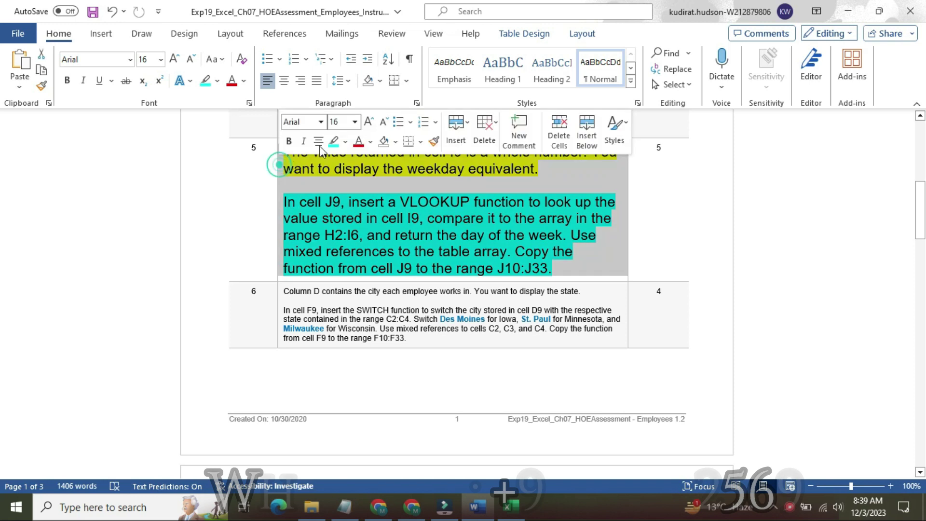
left_click(355, 121)
left_click(354, 157)
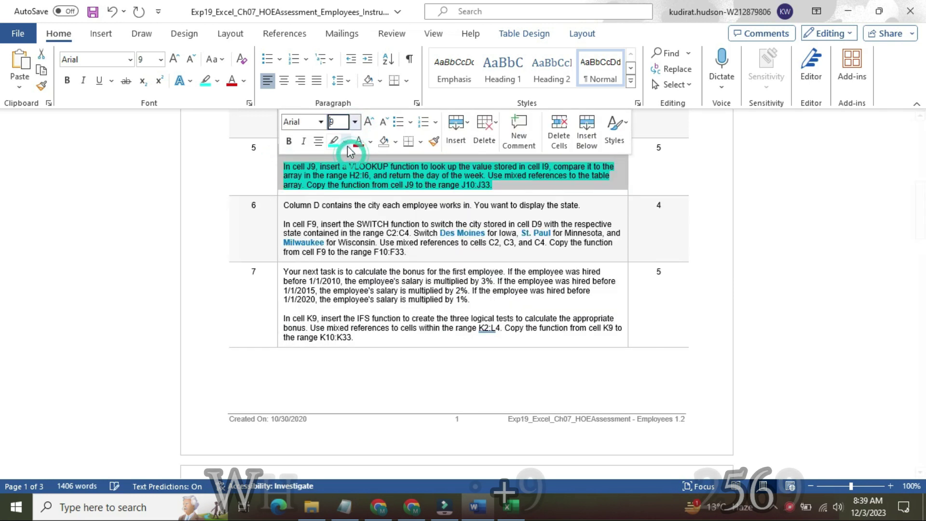
left_click(345, 141)
left_click(359, 248)
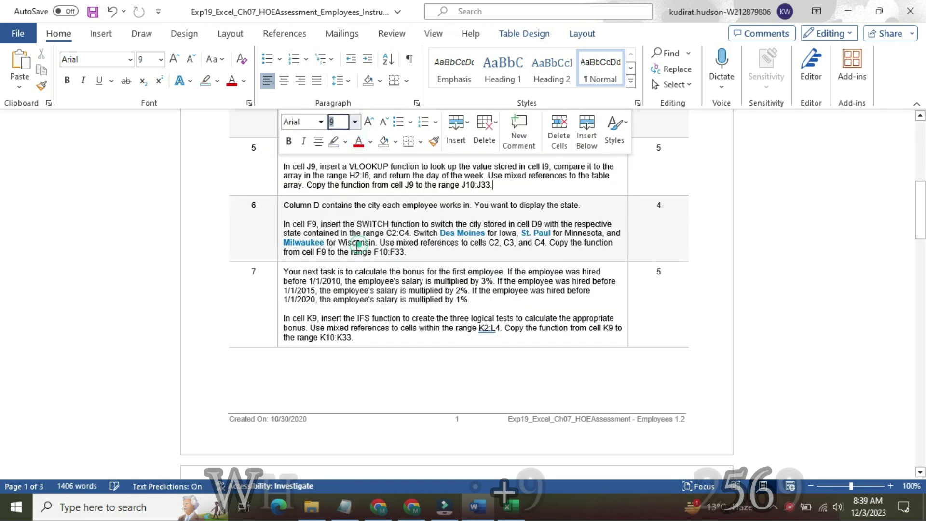
- Format the step 6 instruction text at 16 pt with yellow highlighting
left_click(279, 213)
left_click(357, 168)
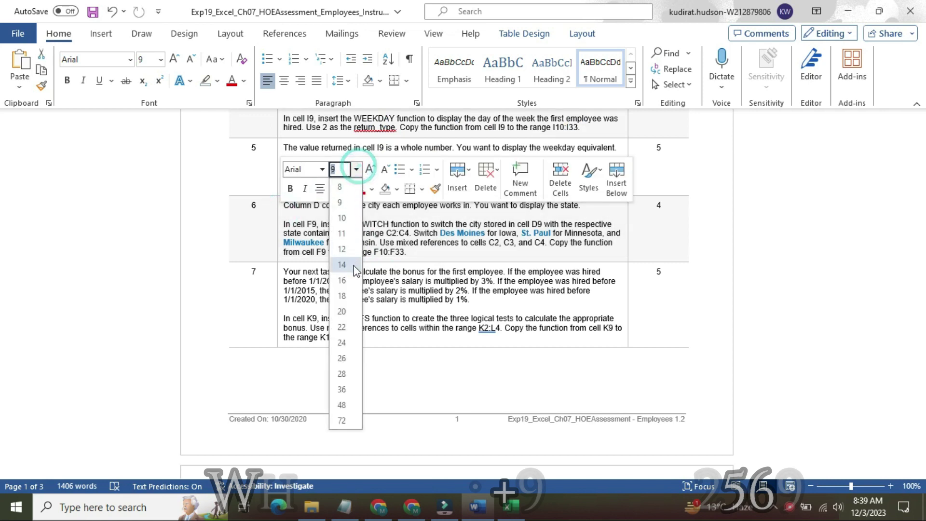
left_click(342, 280)
left_click(347, 189)
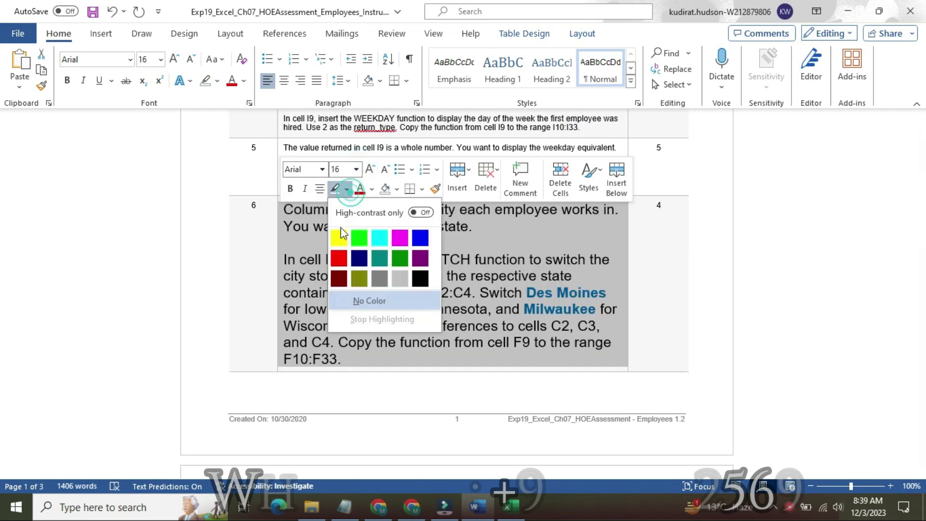
left_click(340, 231)
left_click(315, 227)
left_click(291, 212)
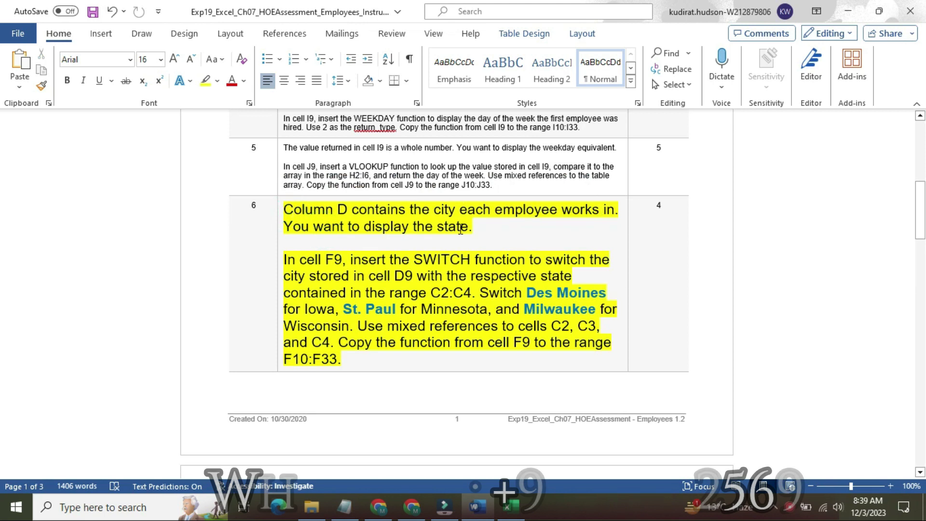
- Highlight the step 6 paragraph beginning "In cell F9" in turquoise
left_click_drag(285, 257, 383, 374)
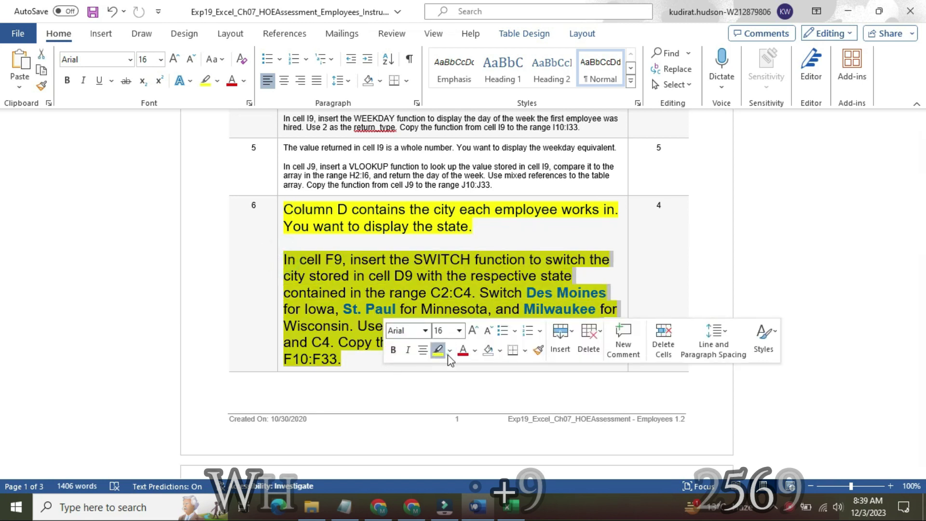
left_click(448, 354)
left_click(481, 248)
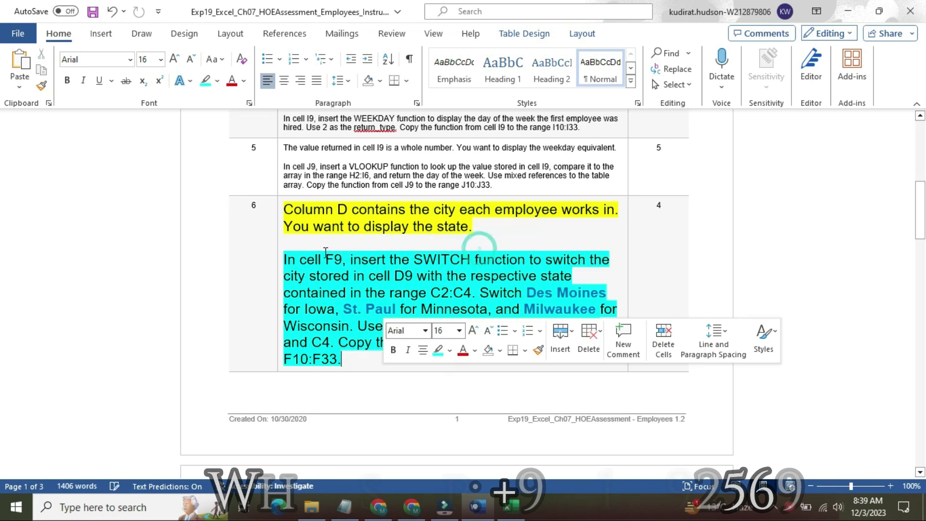
left_click(300, 259)
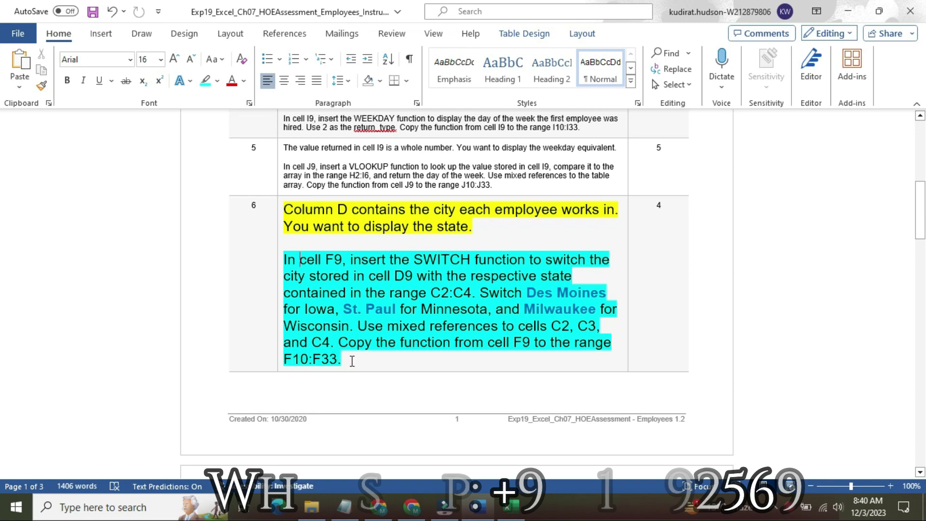
- Switch to Excel and copy the SWITCH formula from cell F9 down to the range F10:F33 of the 1-Data worksheet
left_click(511, 510)
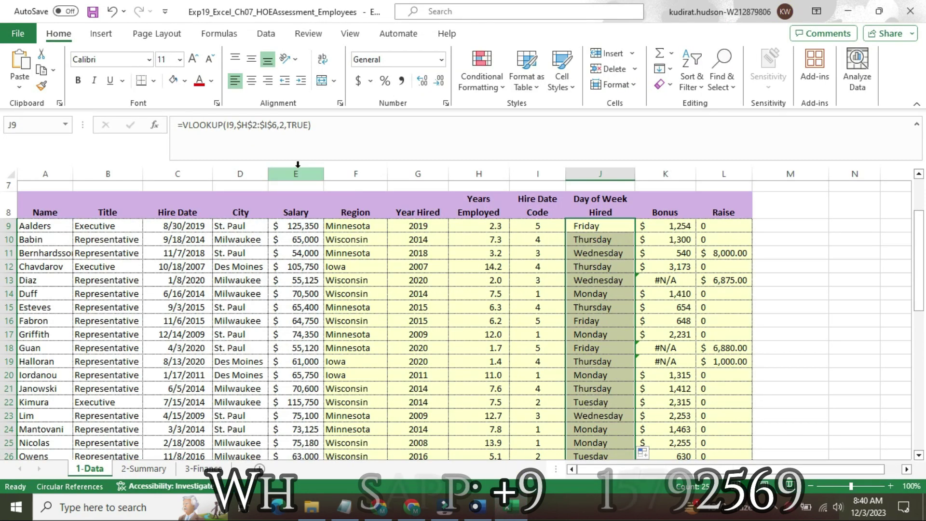
left_click(351, 226)
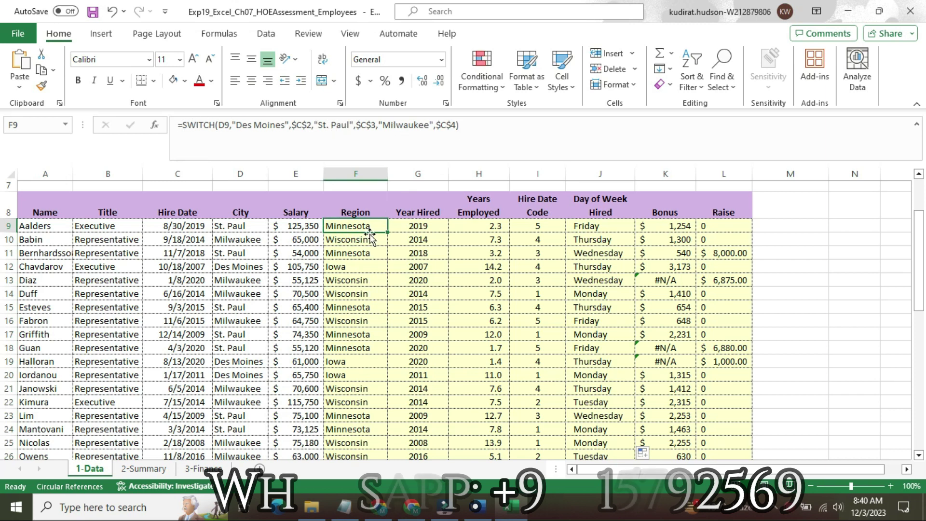
left_click_drag(387, 231, 368, 430)
left_click(368, 431)
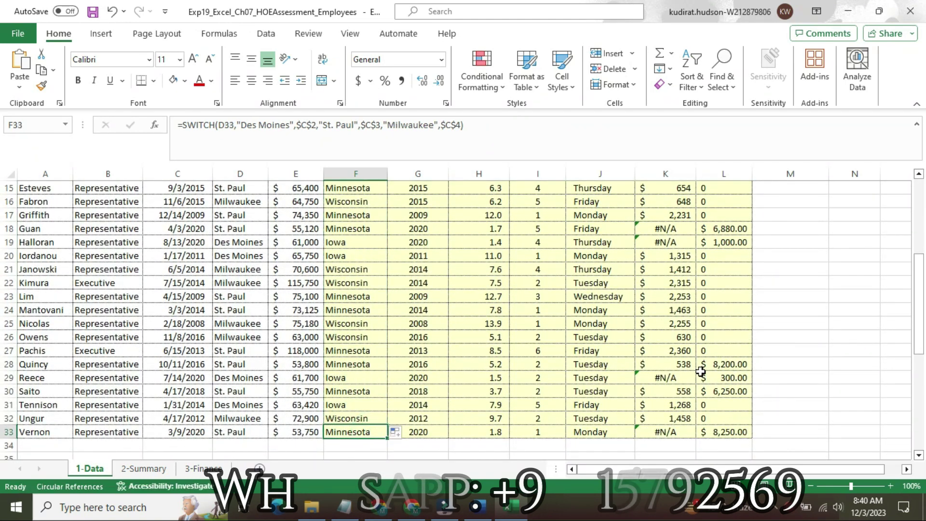
left_click_drag(918, 324, 919, 316)
left_click(359, 274)
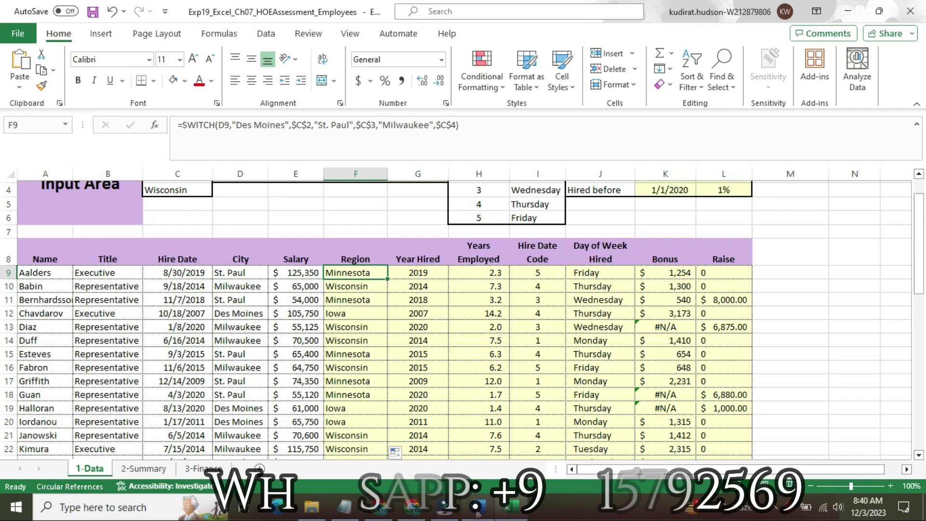
- Return to the Word instructions and reset the step 6 text to 9 pt with no highlight color
left_click(477, 514)
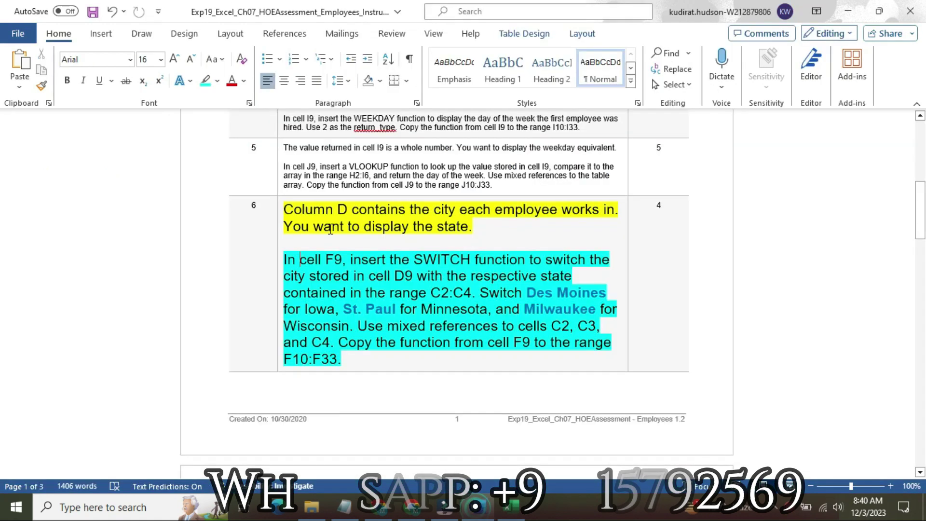
left_click(278, 221)
left_click(355, 177)
left_click(346, 205)
left_click(346, 195)
left_click(359, 303)
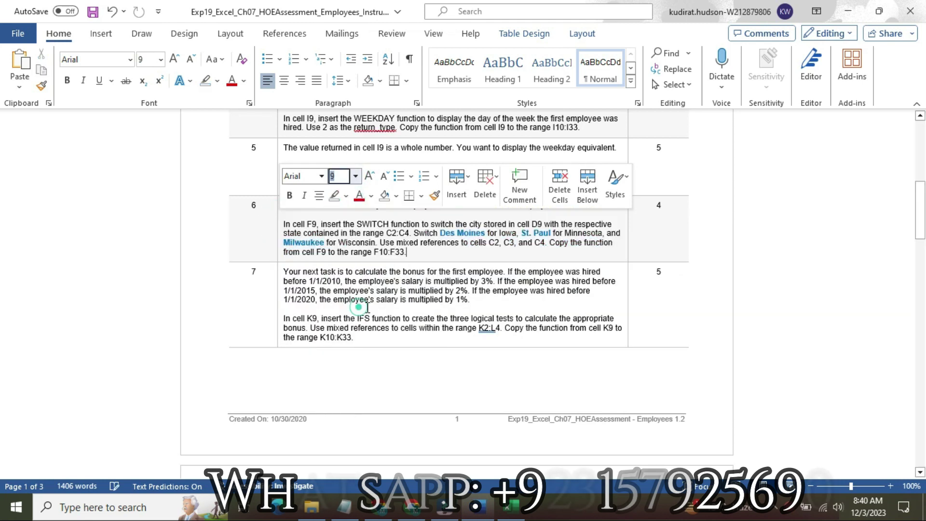
- Format the step 7 instruction text at 16 pt with yellow highlighting
left_click_drag(920, 203, 920, 228)
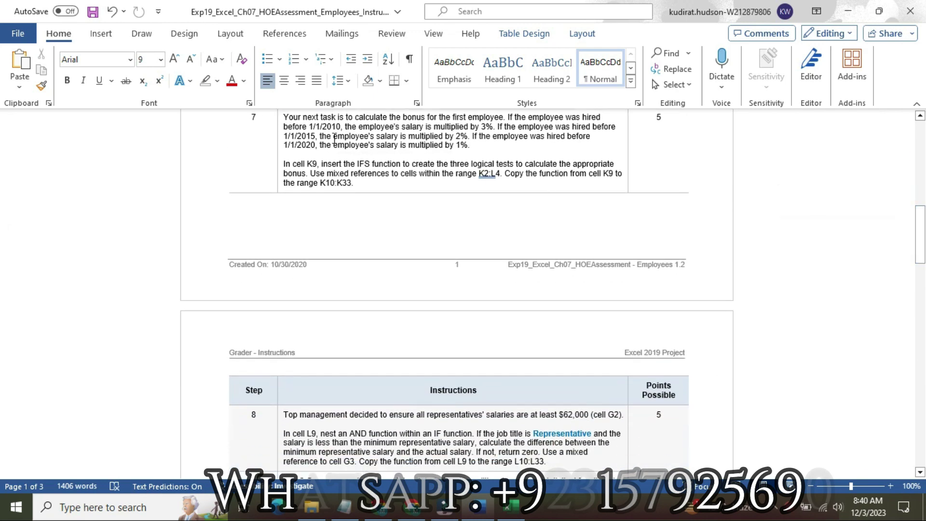
left_click(276, 143)
left_click(355, 98)
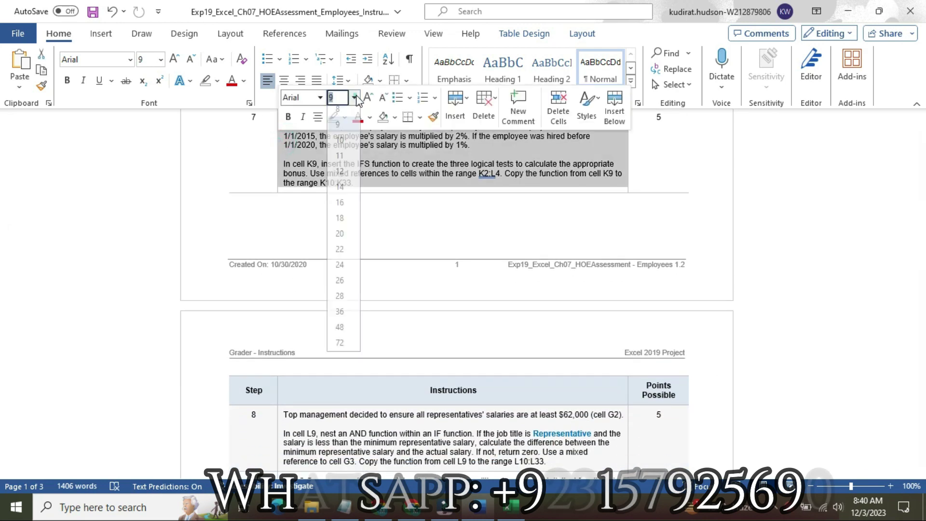
left_click(339, 208)
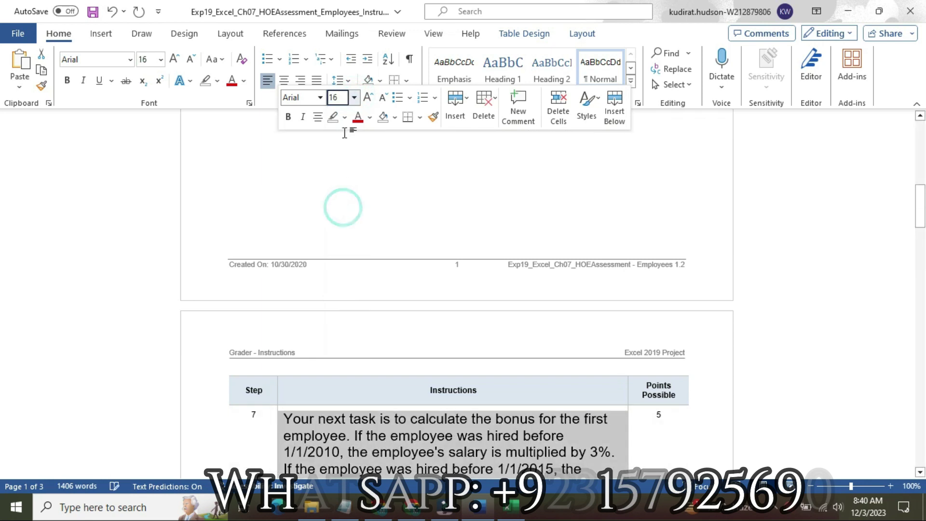
left_click(345, 118)
left_click(336, 166)
left_click(453, 182)
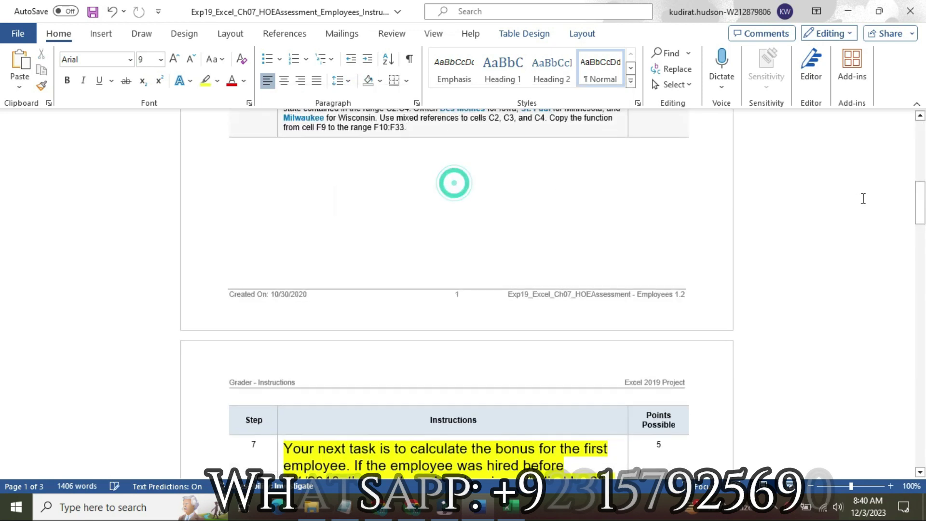
scroll(3, 217, "down", 6)
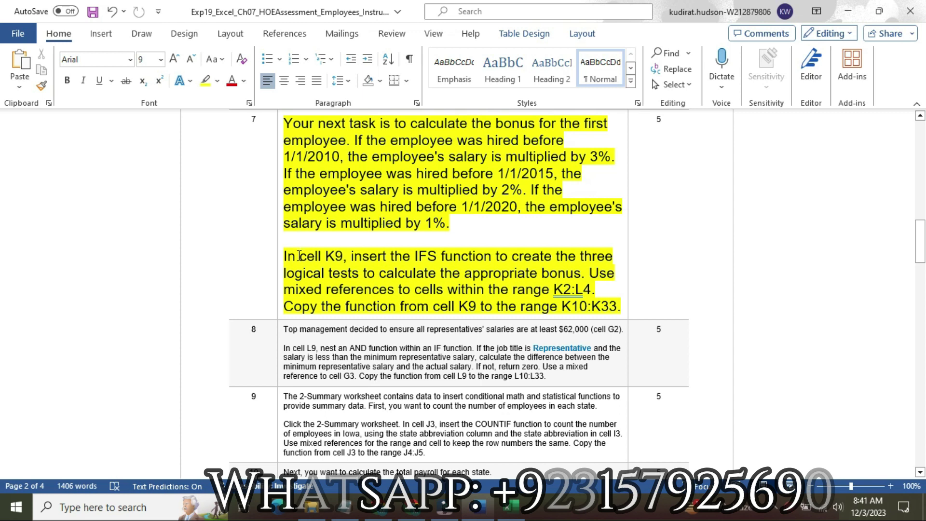
- Highlight the step 7 paragraph beginning "In cell K9" in turquoise
left_click(281, 255)
left_click(314, 259)
left_click_drag(283, 254, 626, 313)
left_click(592, 290)
left_click(635, 334)
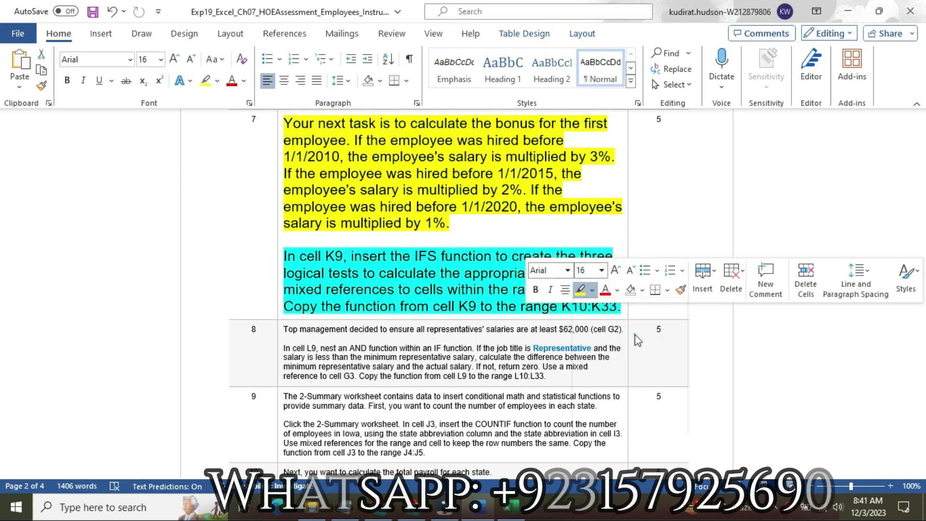
left_click(300, 255)
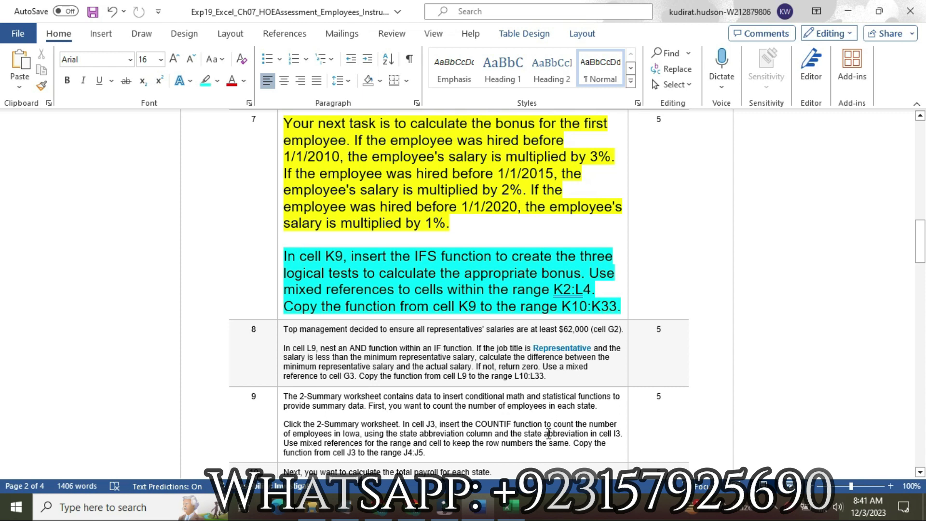
- Switch to Excel and copy the IFS bonus formula from cell K9 down to the range K10:K33
left_click(506, 444)
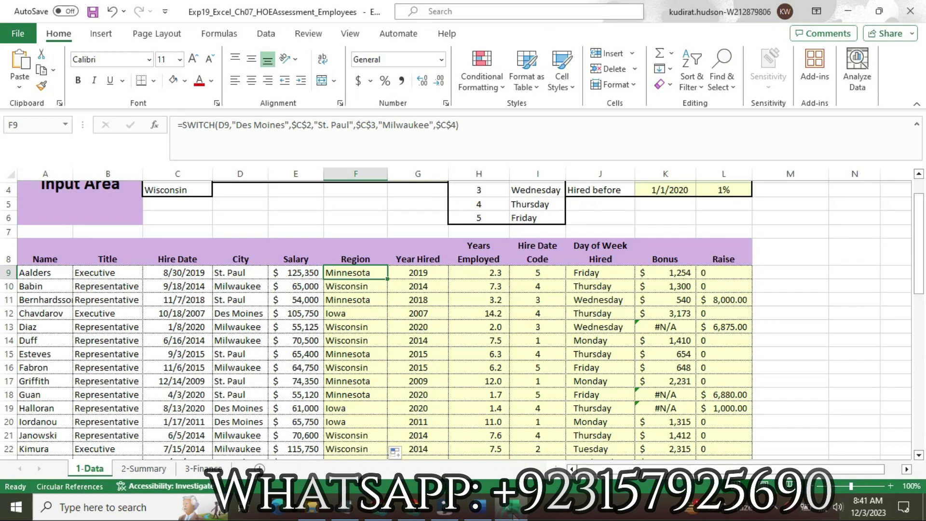
left_click(676, 273)
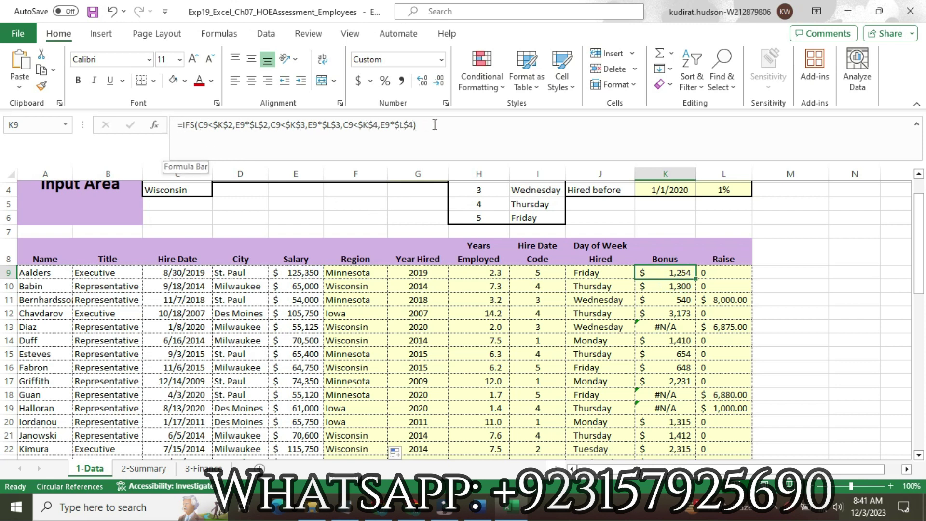
left_click_drag(696, 278, 682, 392)
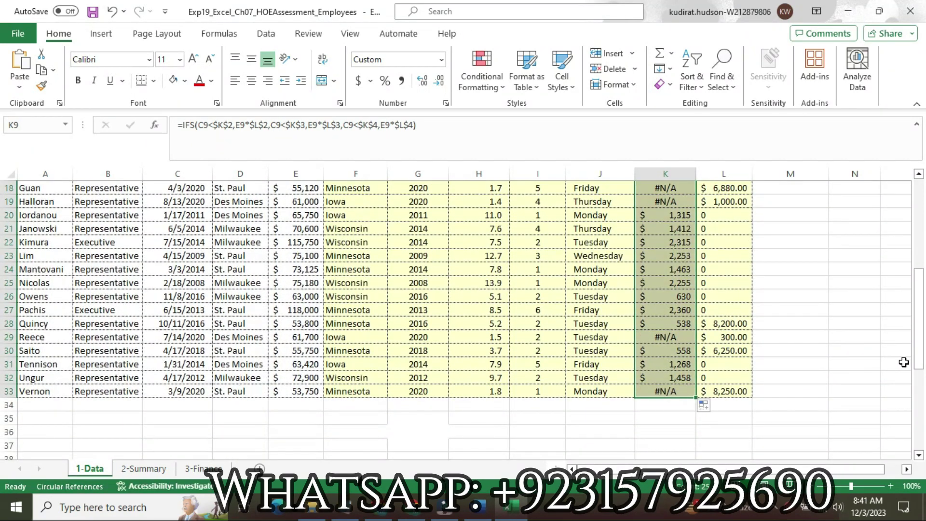
left_click_drag(919, 361, 921, 270)
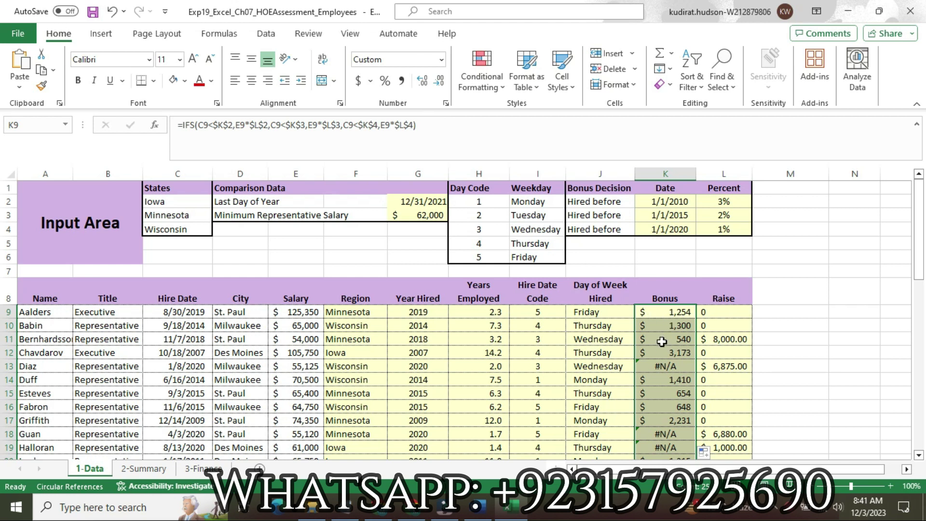
- Return to the Word instructions and reset the step 7 text to 9 pt with no highlight color
left_click(478, 504)
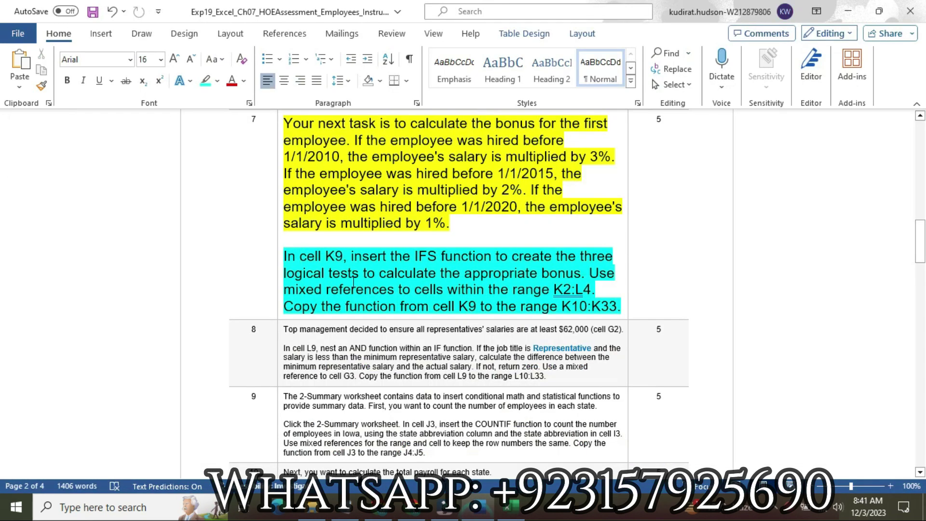
left_click(277, 195)
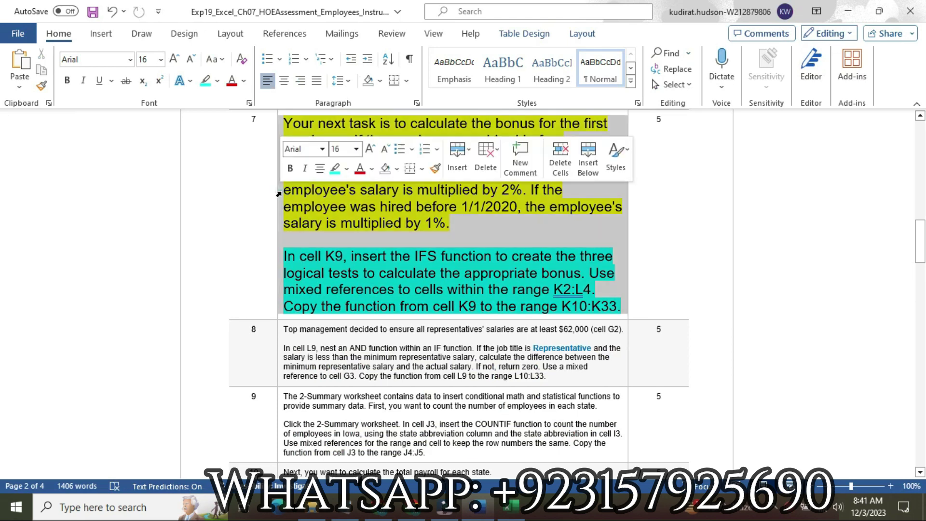
left_click(355, 148)
left_click(347, 186)
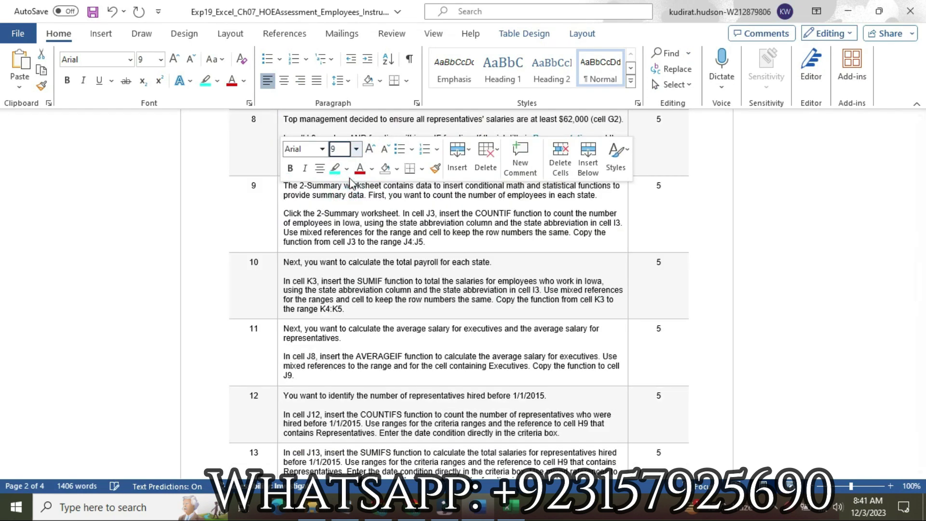
left_click(348, 170)
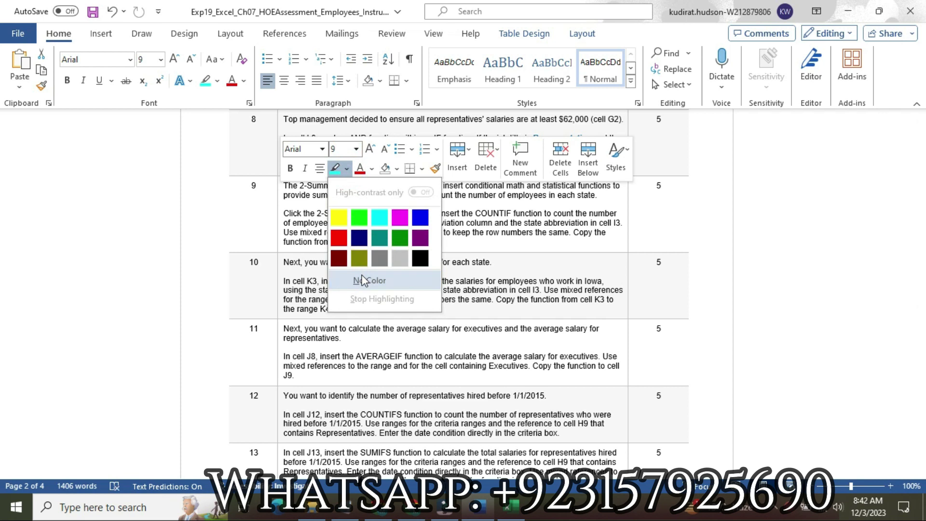
left_click(357, 280)
left_click(327, 256)
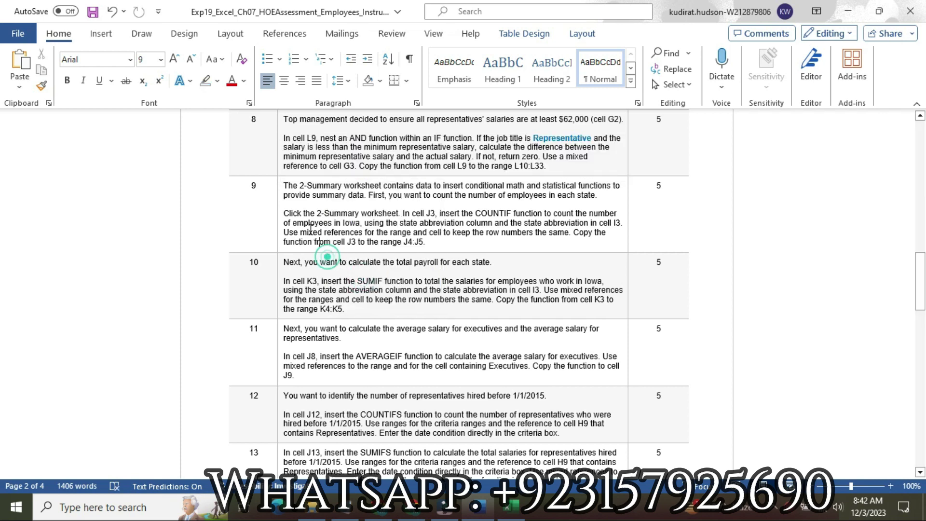
- Format the step 8 instruction text at 18 pt with yellow highlighting
left_click(281, 163)
left_click(359, 120)
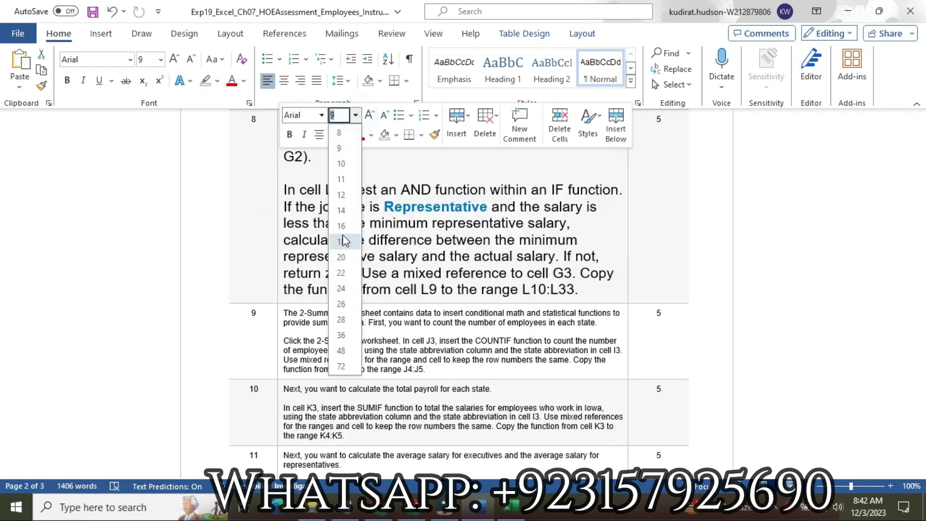
left_click(345, 238)
left_click(346, 135)
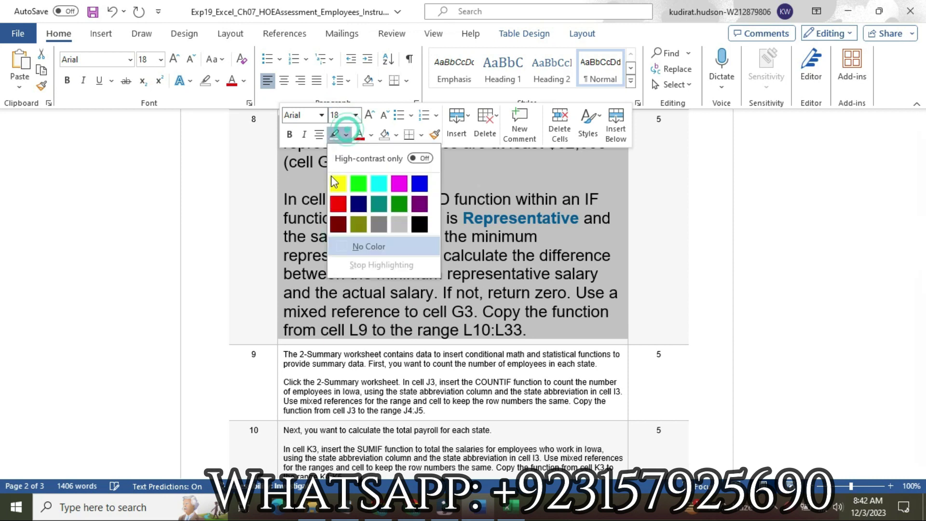
left_click(336, 182)
left_click(304, 169)
left_click(302, 125)
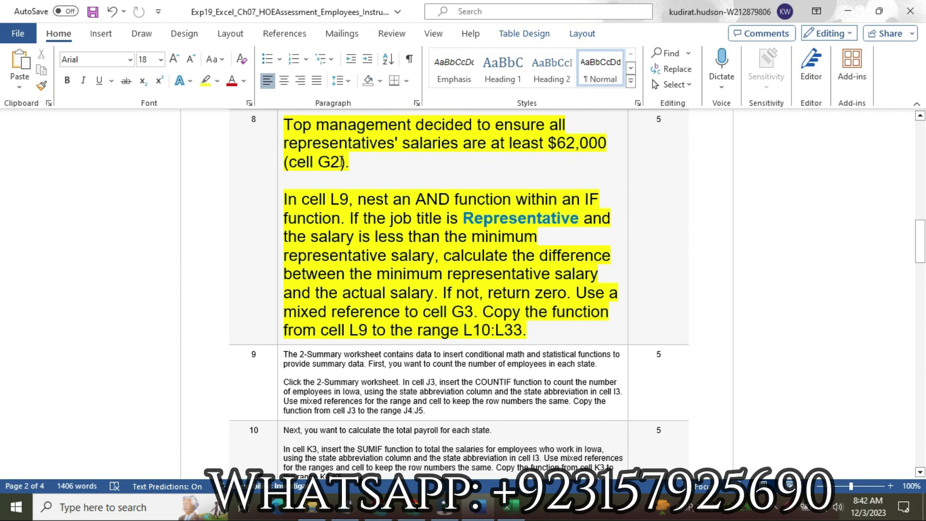
- Highlight the step 8 paragraph beginning "In cell L9" in turquoise
left_click_drag(284, 198, 532, 334)
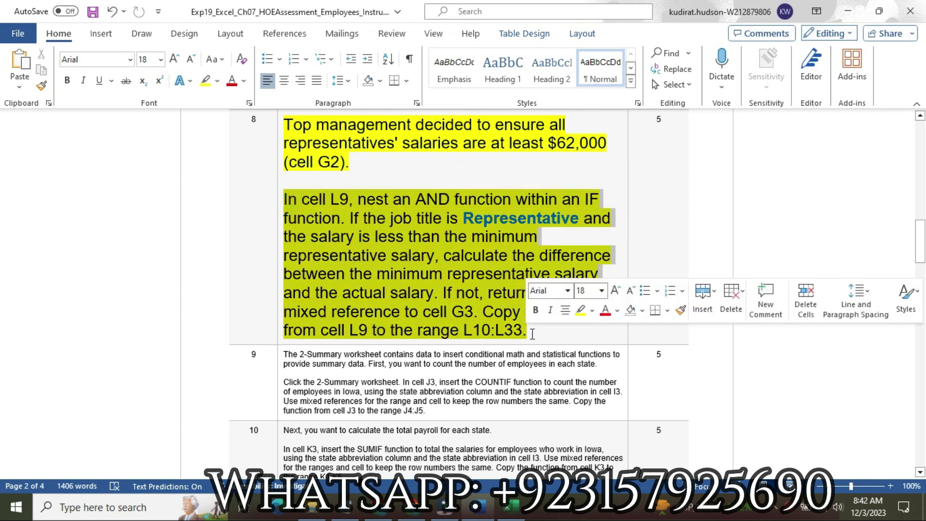
left_click(592, 310)
left_click(622, 359)
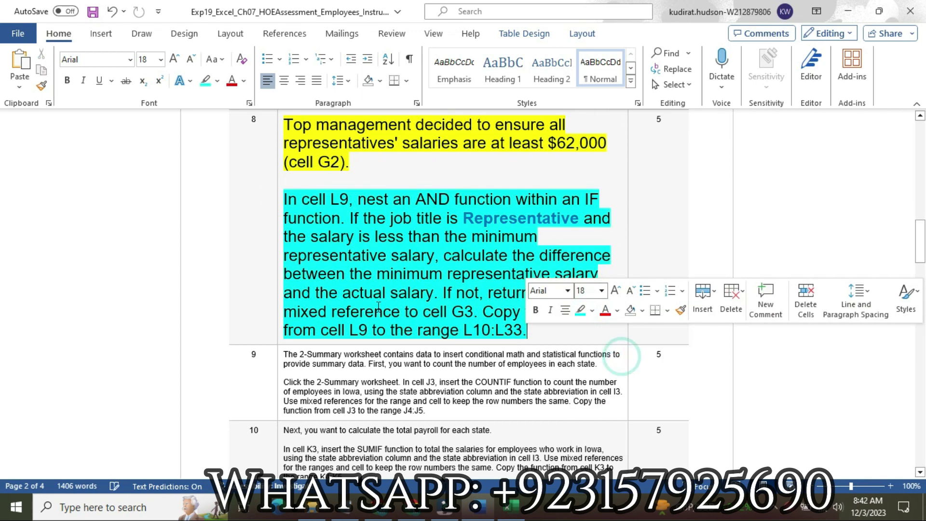
left_click(289, 197)
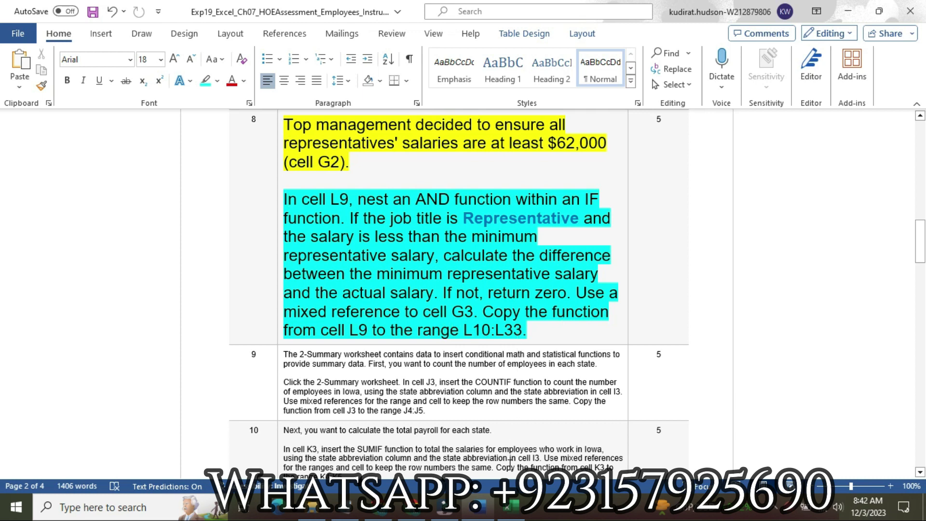
- Switch to Excel and copy the nested IF and AND raise formula from cell L9 down to the range L10:L33
left_click(509, 507)
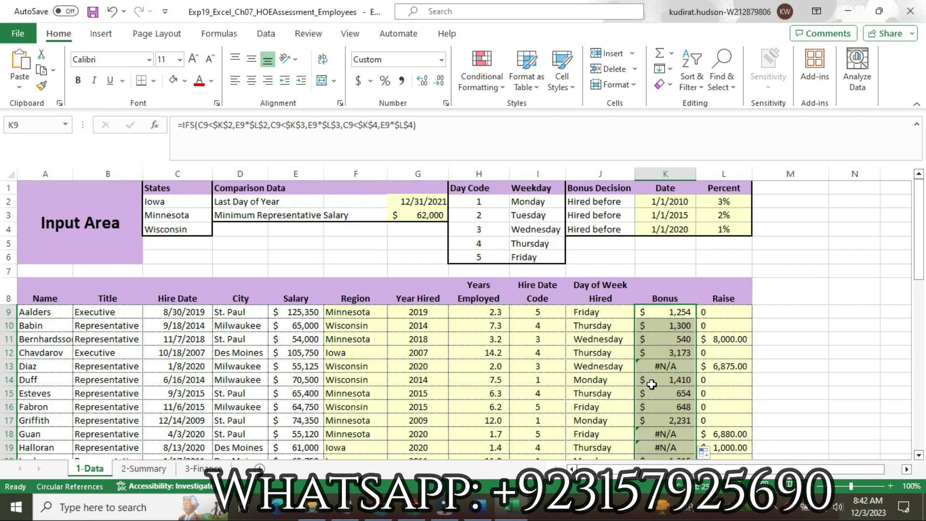
left_click(710, 314)
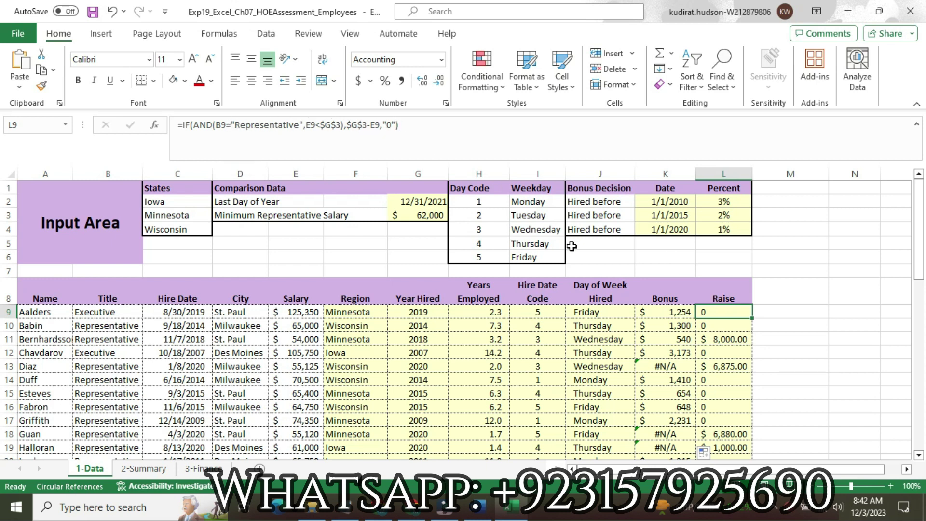
left_click_drag(753, 318, 746, 440)
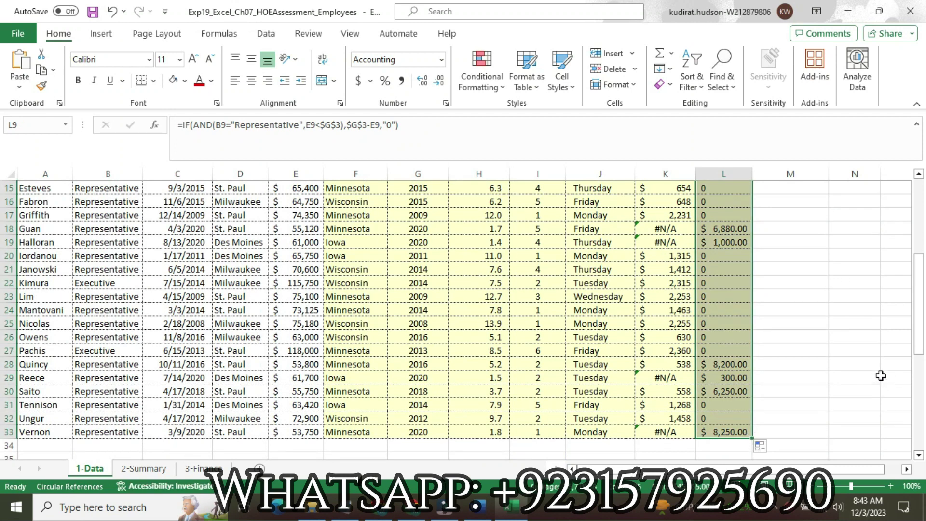
left_click_drag(922, 338, 920, 303)
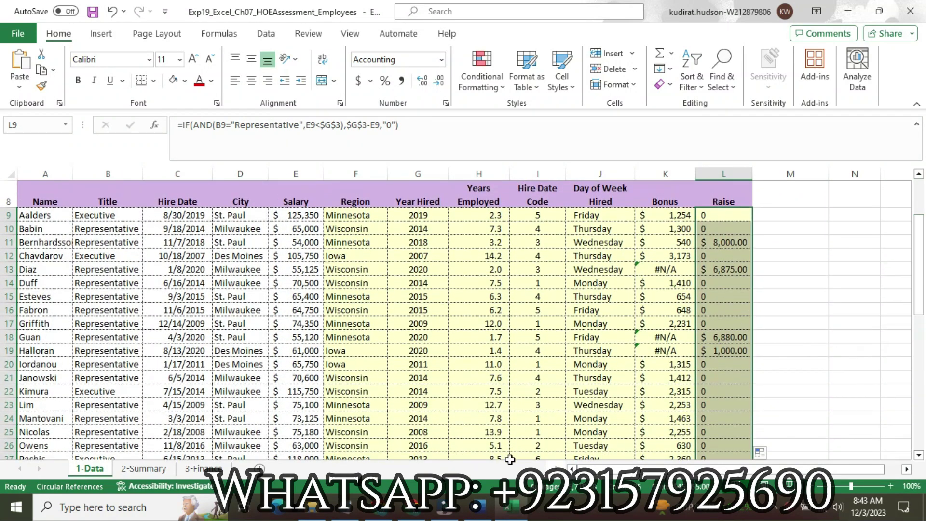
- Return to the Word instructions and reset the step 8 text to 9 pt with no highlight color
left_click(481, 507)
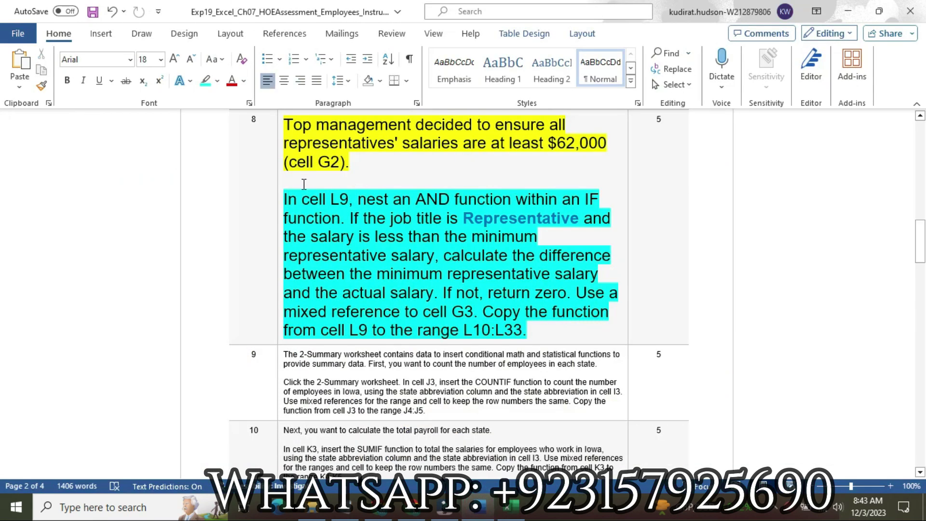
left_click(276, 180)
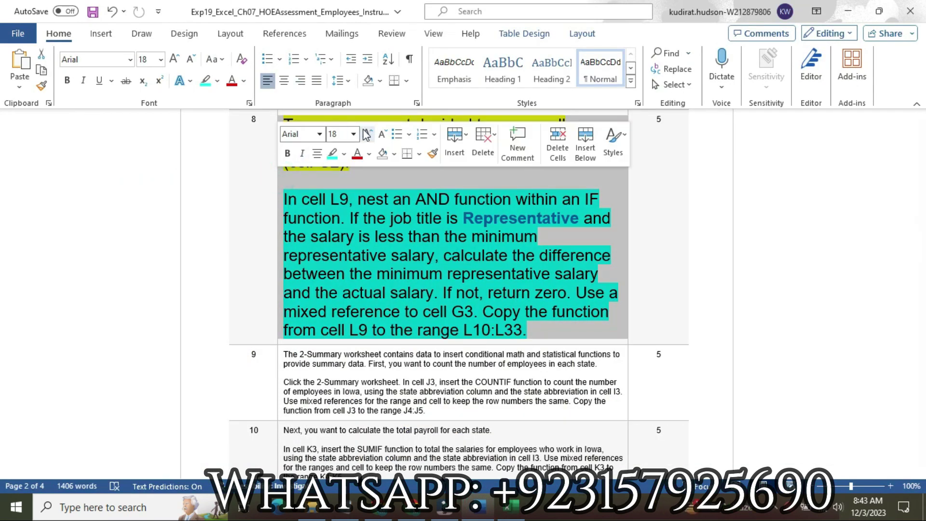
left_click(353, 134)
left_click(342, 168)
left_click(344, 154)
left_click(357, 265)
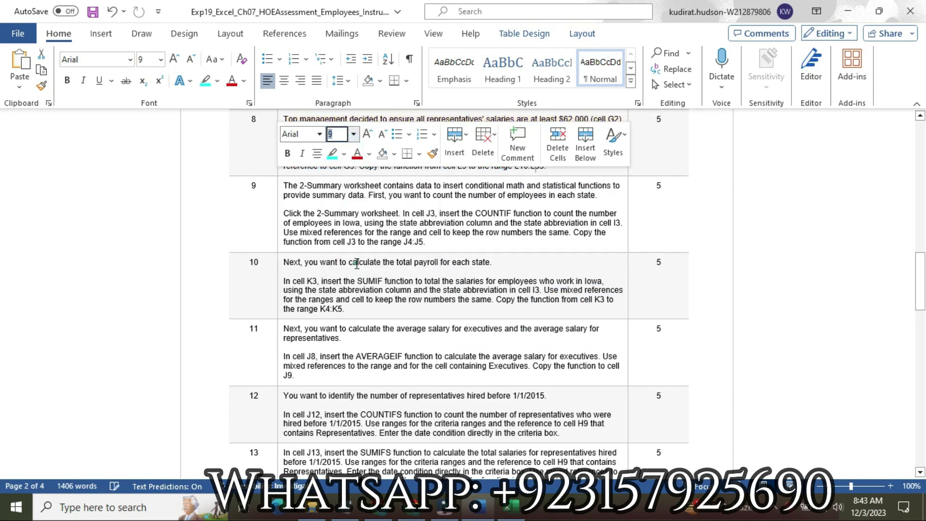
- Format the step 9 instruction text at 16 pt with yellow highlighting
left_click(277, 220)
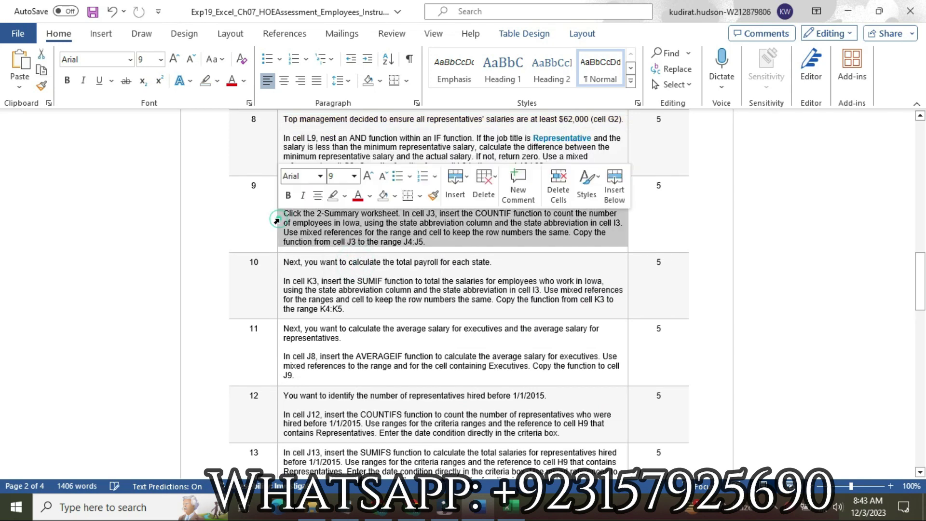
left_click(355, 176)
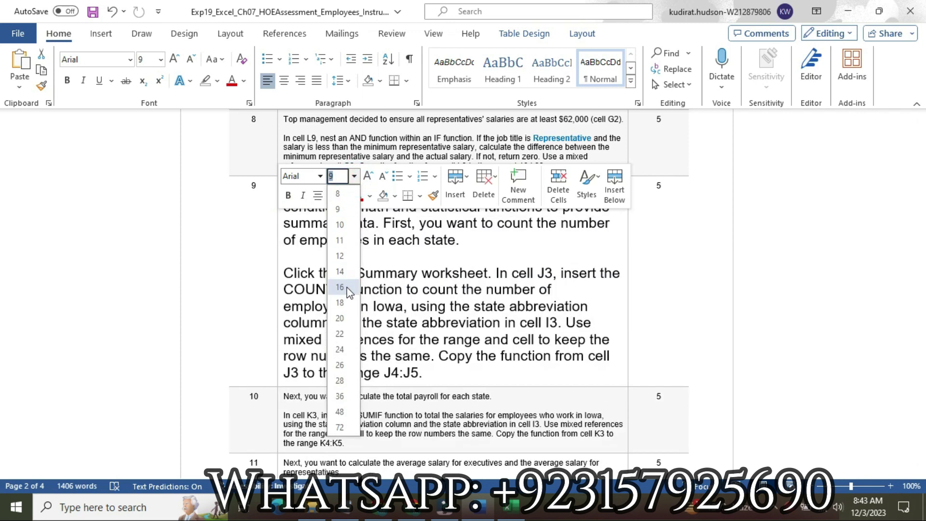
left_click(345, 287)
left_click(344, 195)
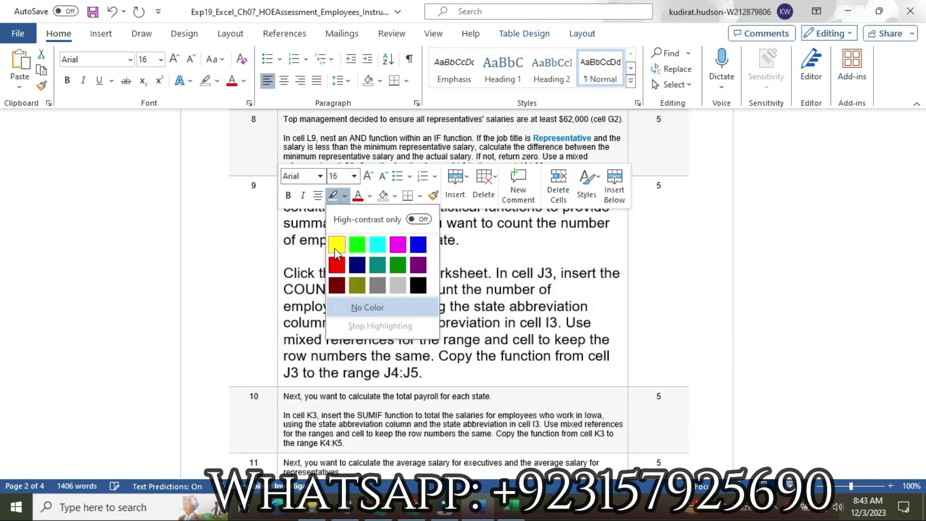
left_click(337, 244)
left_click(313, 231)
left_click(288, 193)
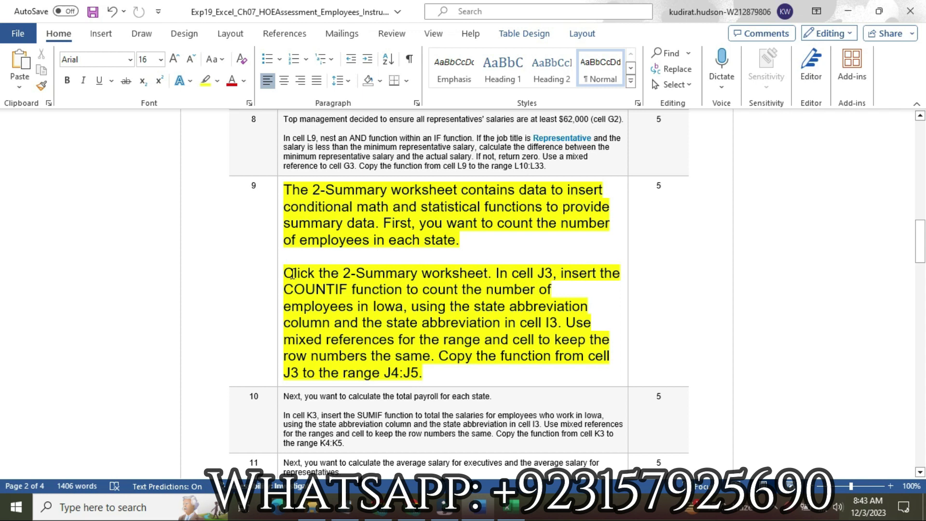
- Highlight the step 9 paragraph beginning "Click the 2-Summary worksheet" in turquoise
left_click_drag(285, 273, 433, 370)
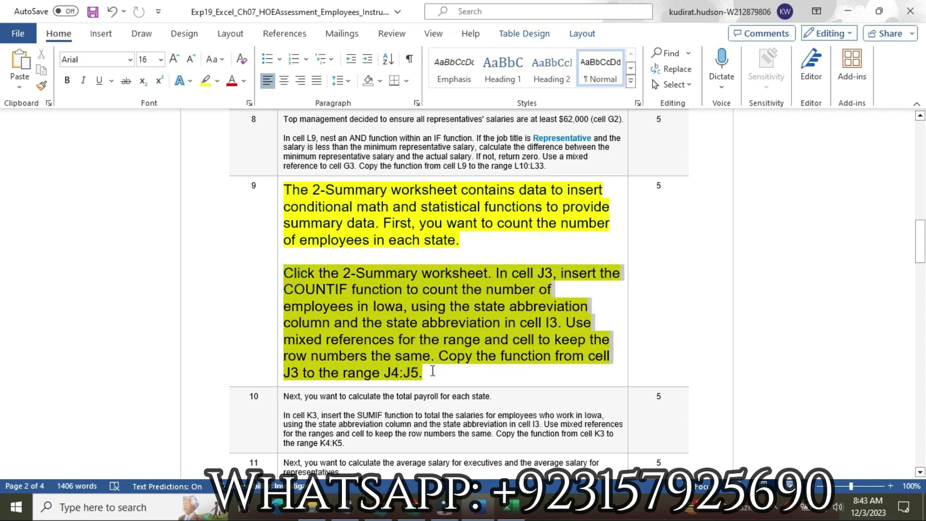
left_click(497, 347)
left_click(527, 391)
- Select the step 9 sentence about the 2-Summary worksheet, then switch to Excel and open the 2-Summary sheet
left_click_drag(287, 273, 486, 280)
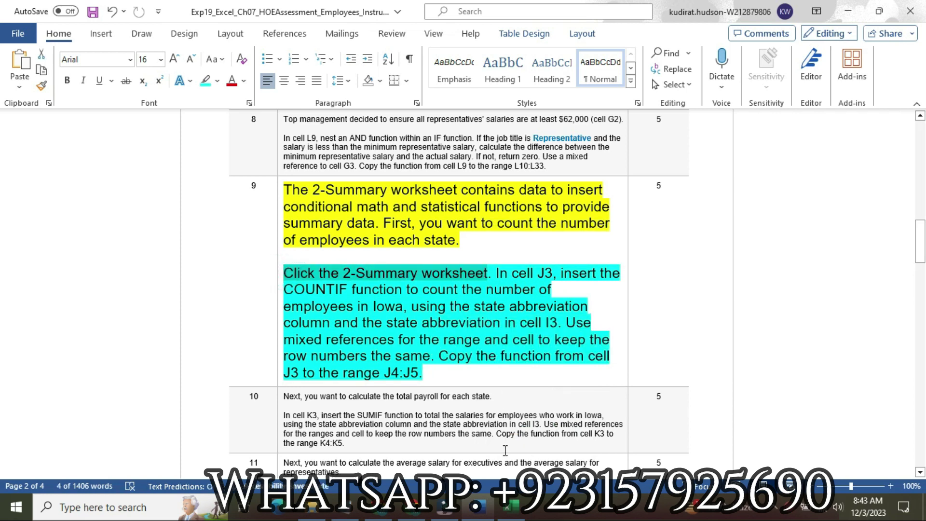
left_click(512, 510)
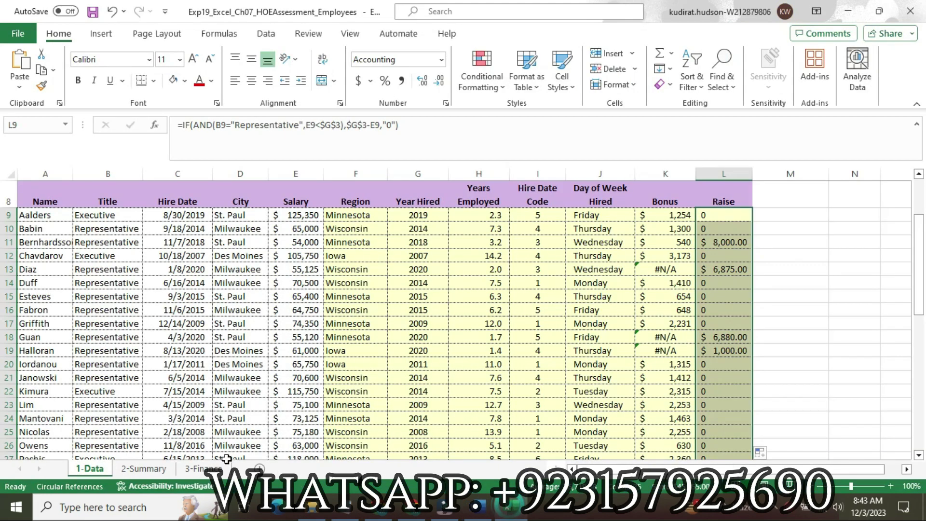
left_click(144, 468)
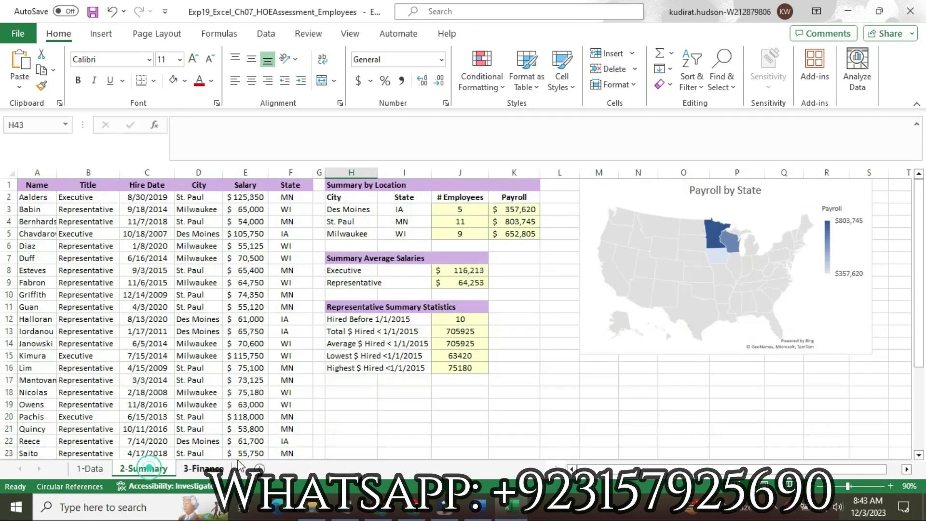
- Select the COUNTIF instruction in Word, then in Excel copy the COUNTIF formula from cell J3 down to J4:J5
left_click(478, 507)
left_click_drag(498, 274, 430, 372)
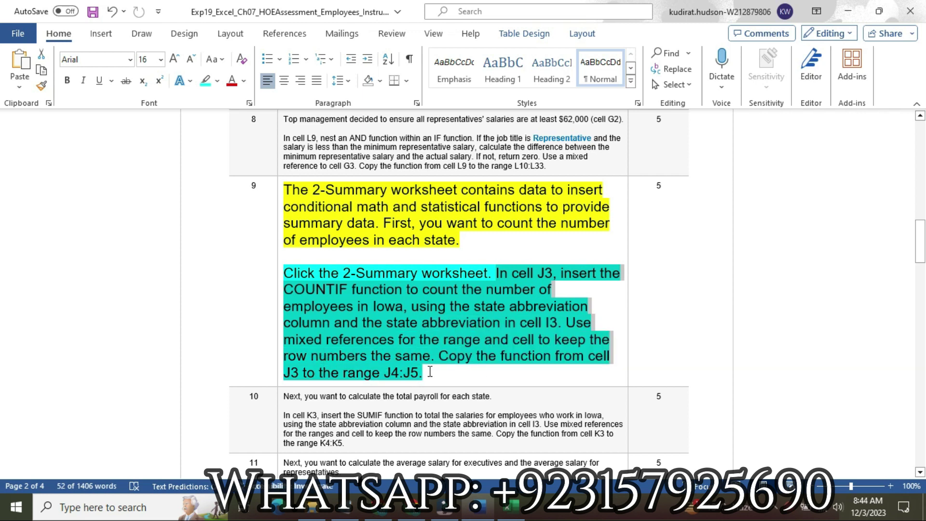
left_click(516, 504)
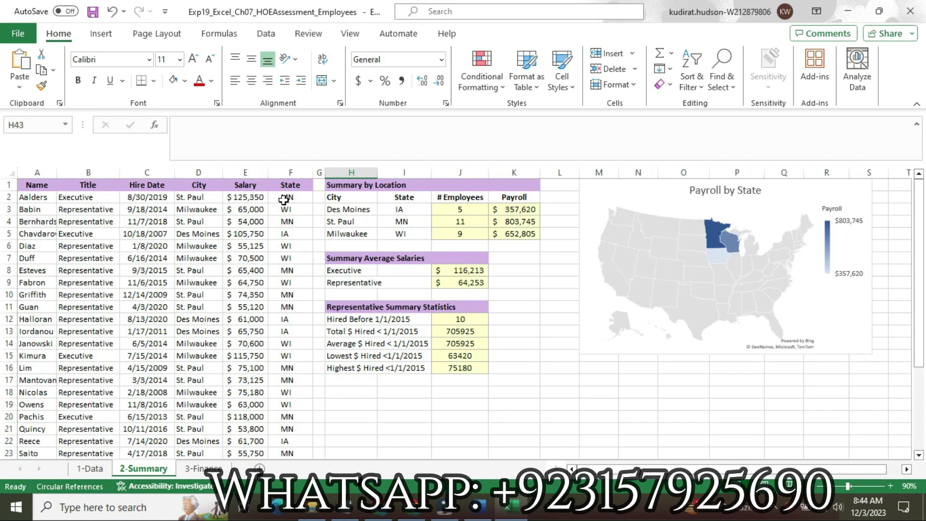
left_click(450, 206)
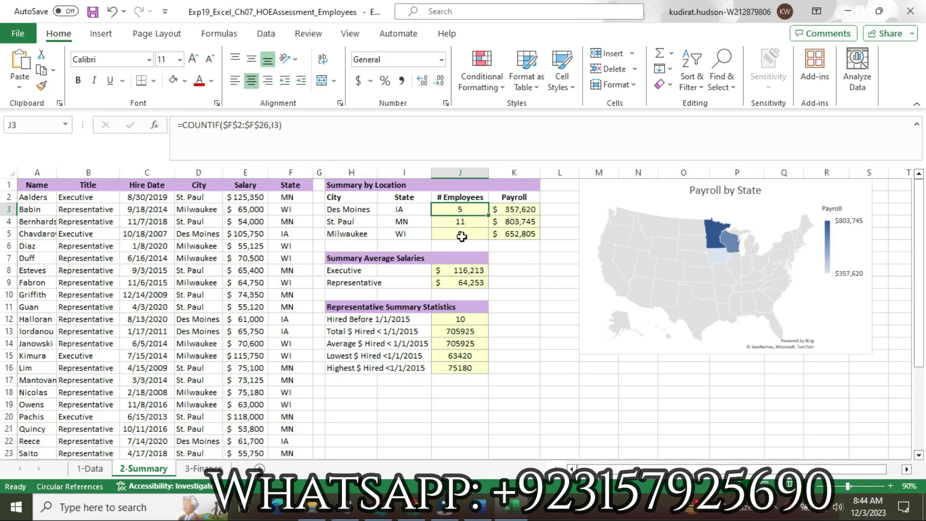
left_click_drag(489, 215, 459, 230)
left_click(535, 261)
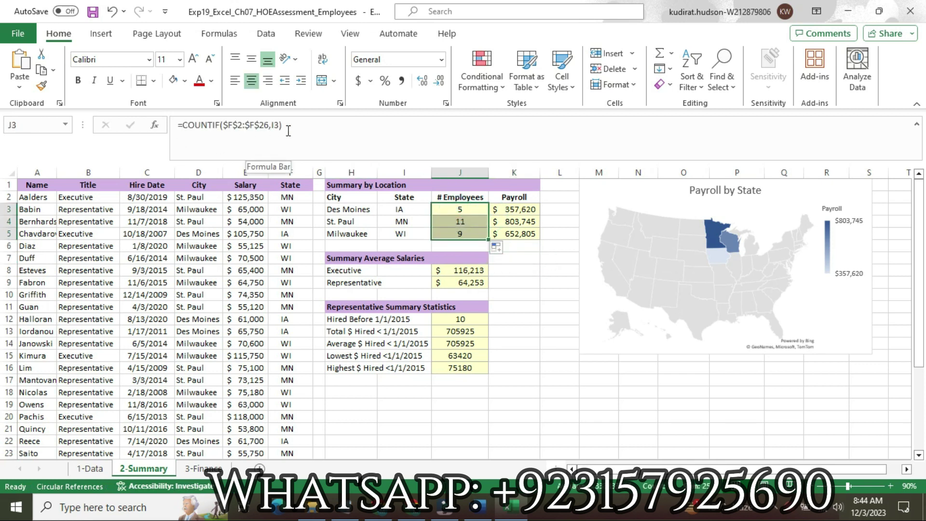
- Return to the Word instructions and reset the step 9 text to 9 pt with no highlight color
left_click(478, 507)
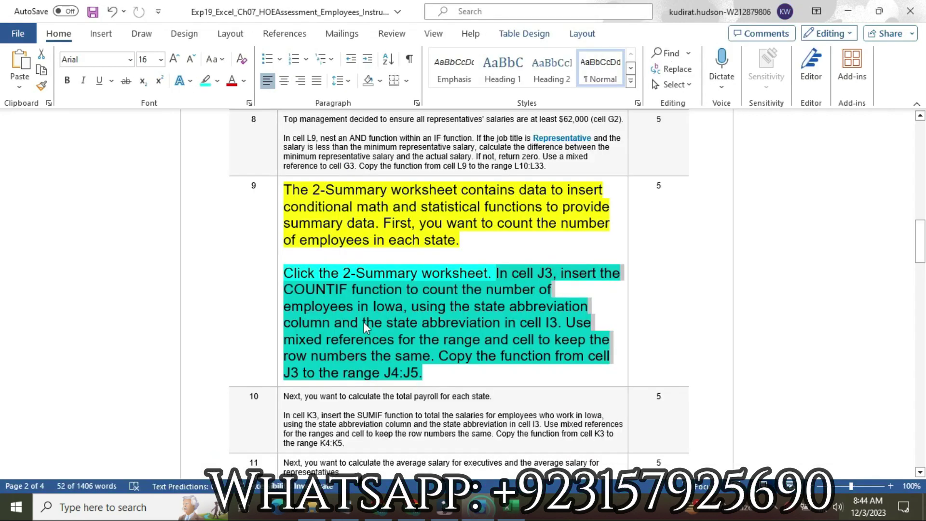
left_click(278, 216)
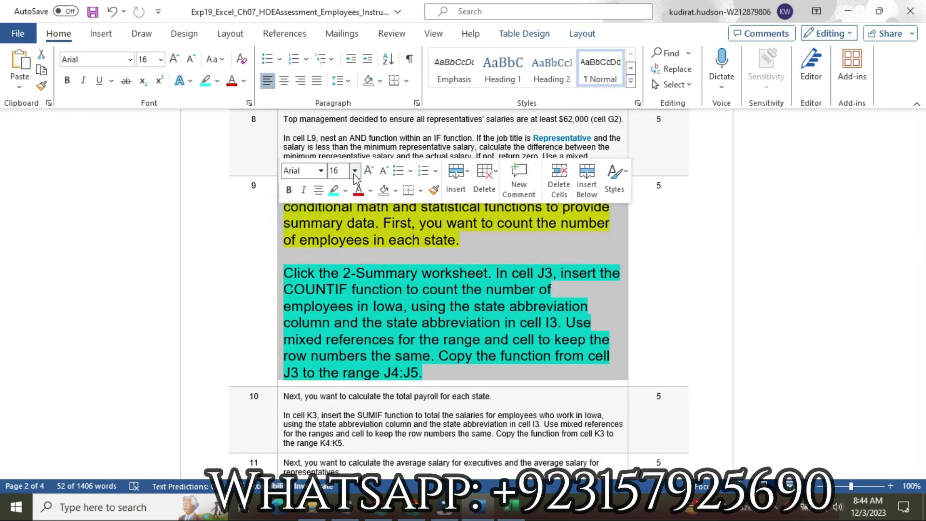
left_click(354, 171)
left_click(349, 204)
left_click(346, 190)
left_click(369, 303)
- Format the step 10 instruction text at 16 pt with yellow highlighting
left_click_drag(920, 277, 920, 297)
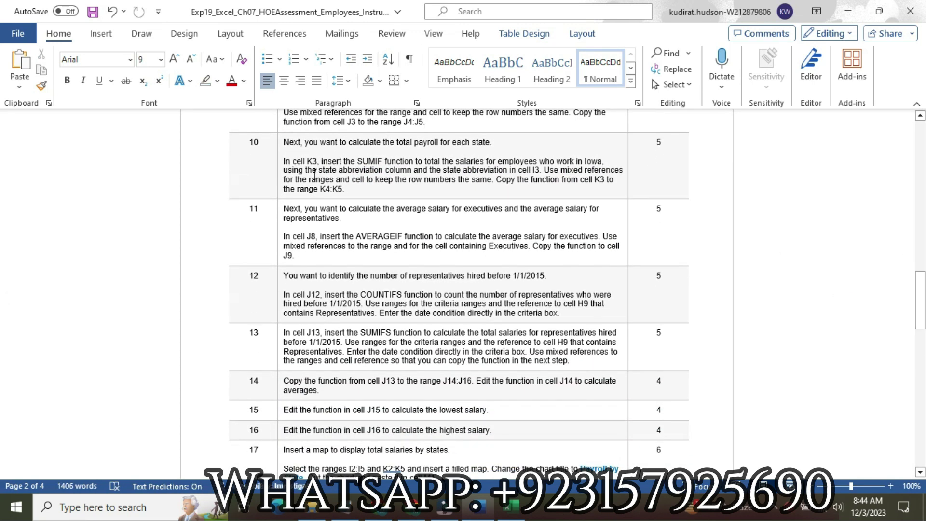
left_click(278, 168)
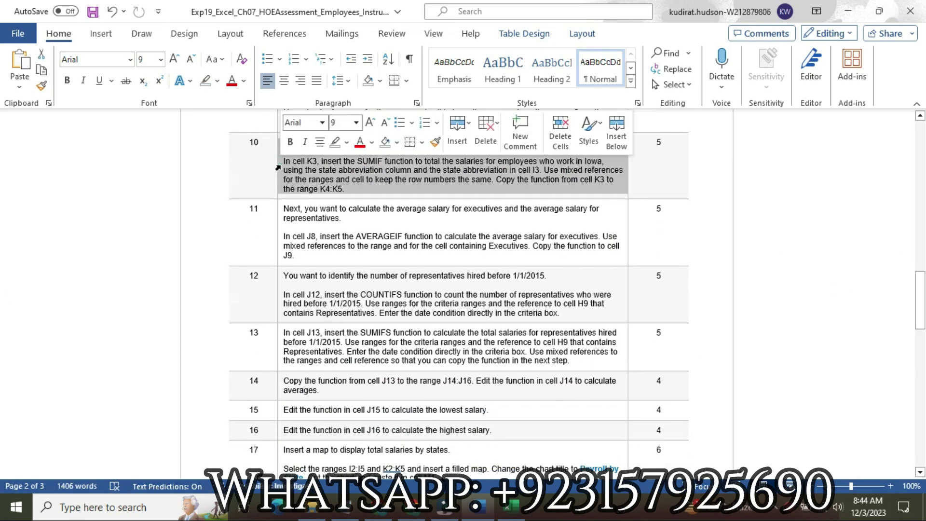
left_click(356, 123)
left_click(341, 233)
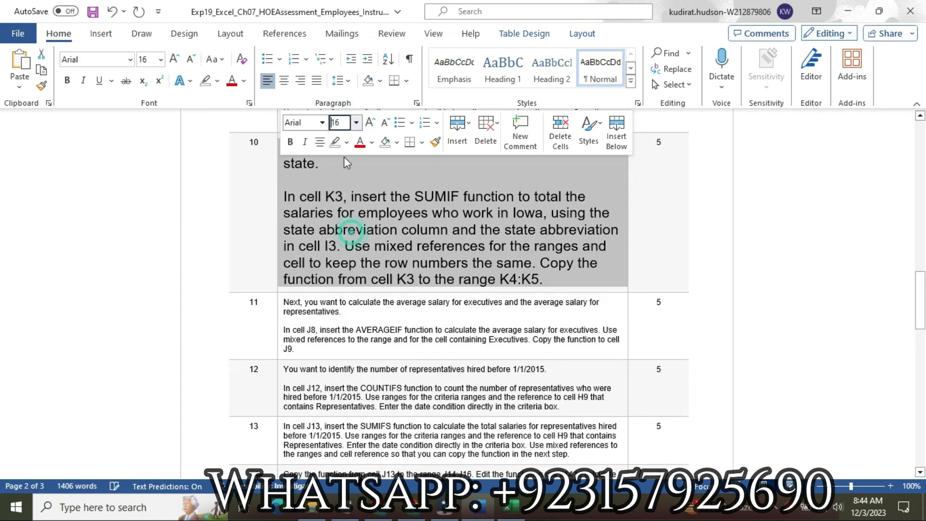
left_click(347, 144)
left_click(339, 188)
left_click(315, 173)
left_click(297, 147)
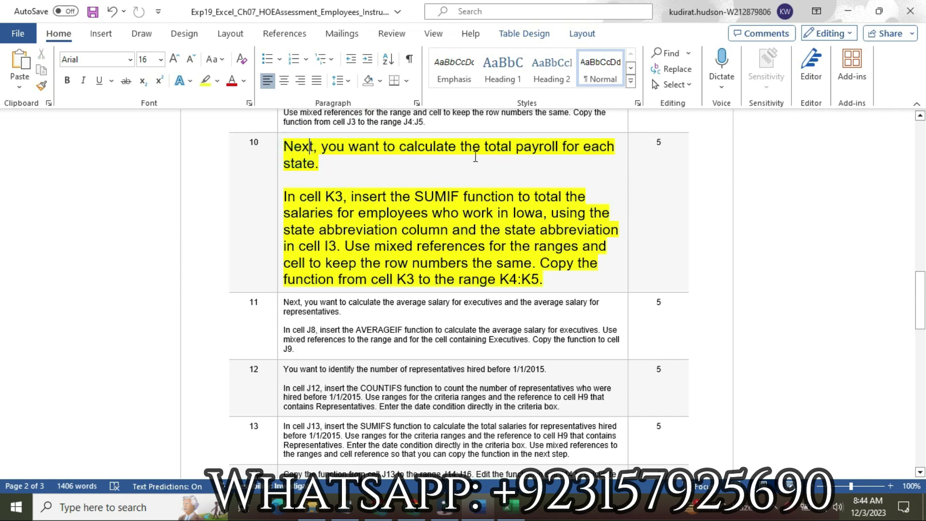
- Highlight the step 10 paragraph beginning "In cell K3" in turquoise
left_click_drag(319, 200, 556, 283)
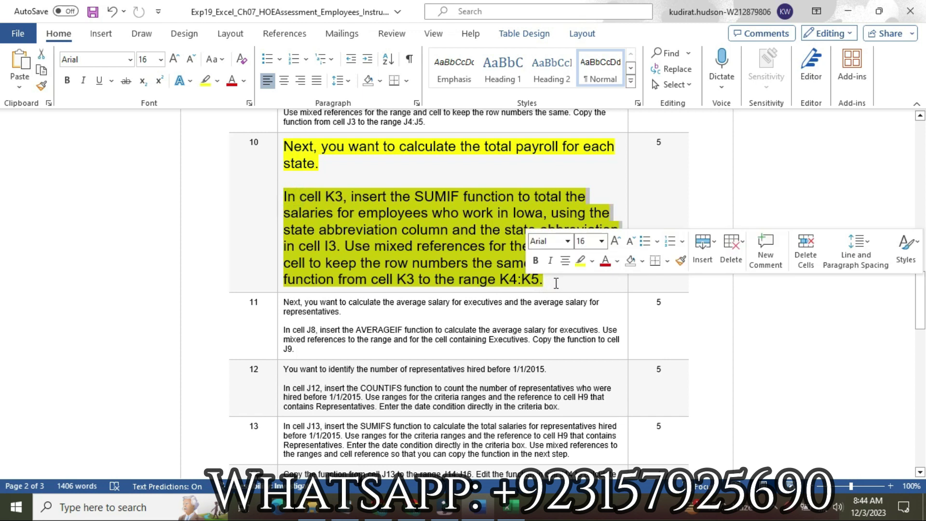
left_click(593, 261)
left_click(618, 311)
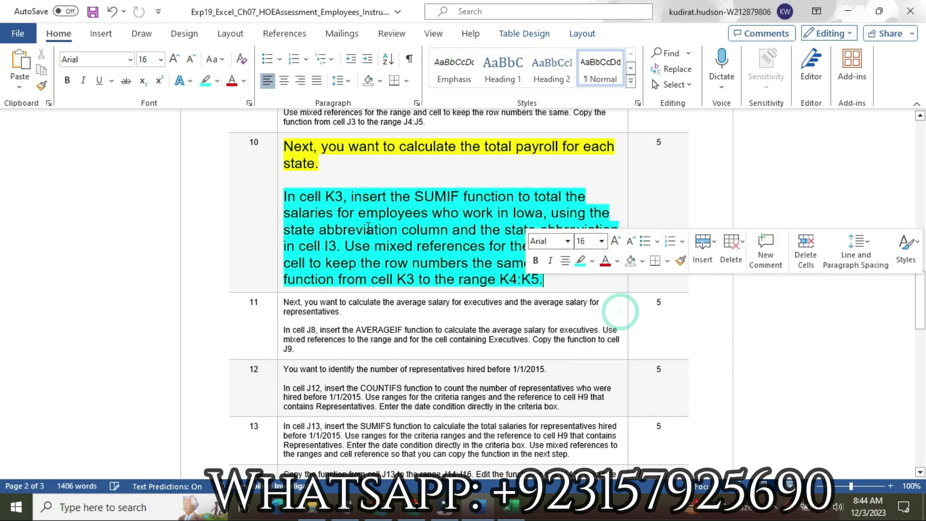
- Select the SUMIF instruction, then switch to Excel and copy the SUMIF payroll formula from cell K3 down to K4:K5
left_click_drag(286, 195, 551, 279)
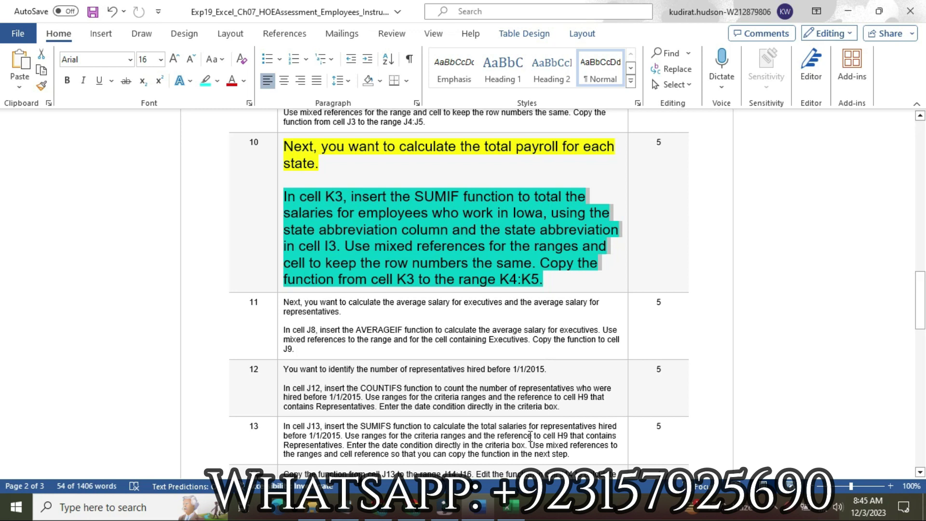
left_click(511, 507)
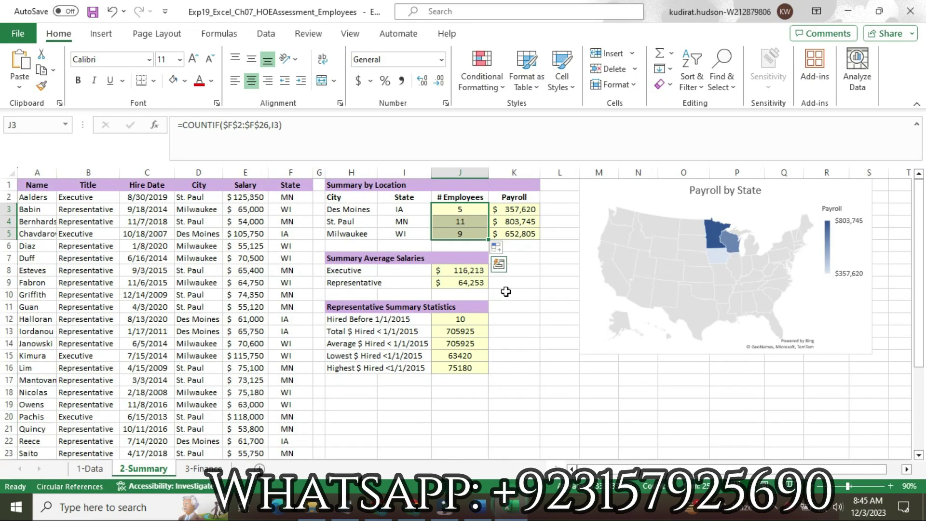
left_click(512, 210)
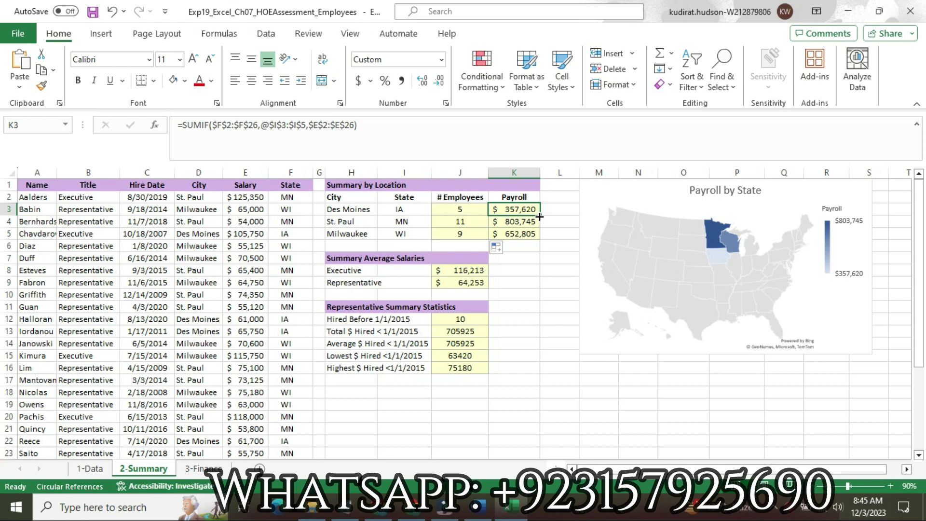
left_click_drag(539, 217, 536, 238)
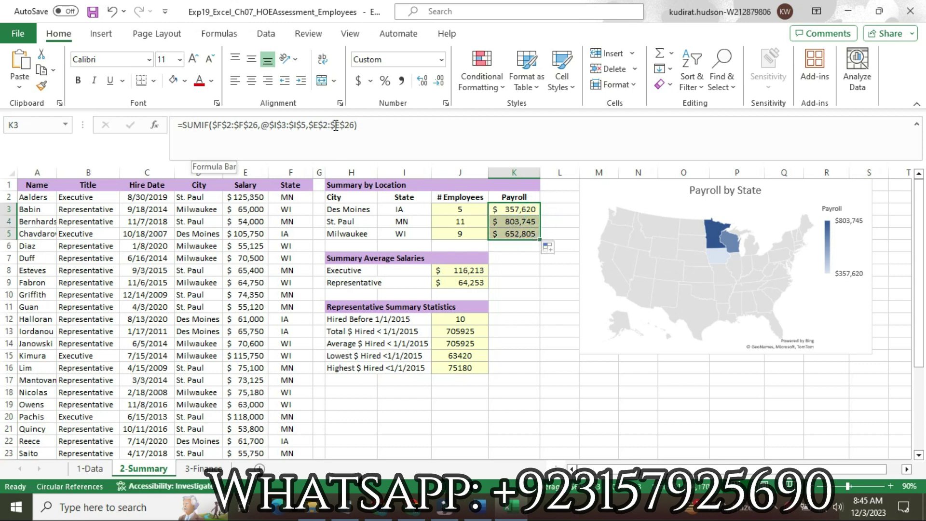
- Return to the Word instructions and reset the step 10 text to 9 pt with no highlight color
left_click(478, 506)
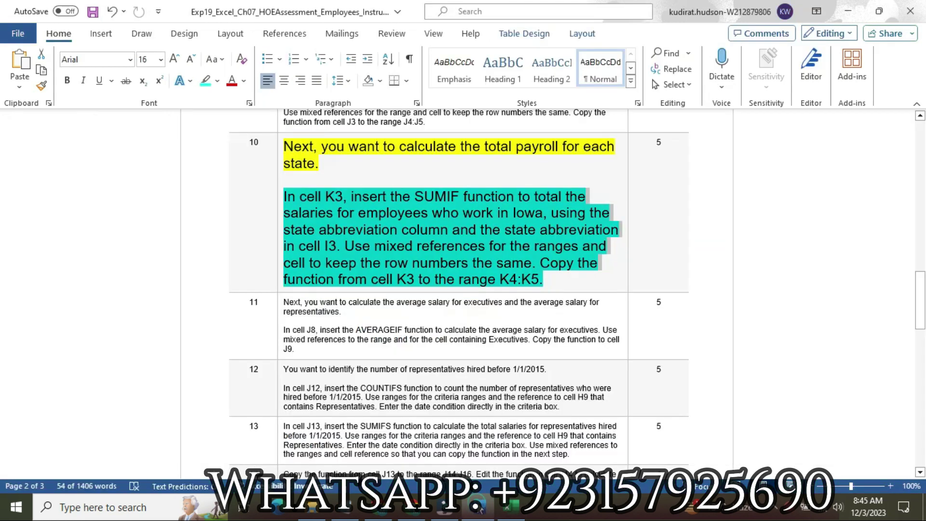
left_click(280, 169)
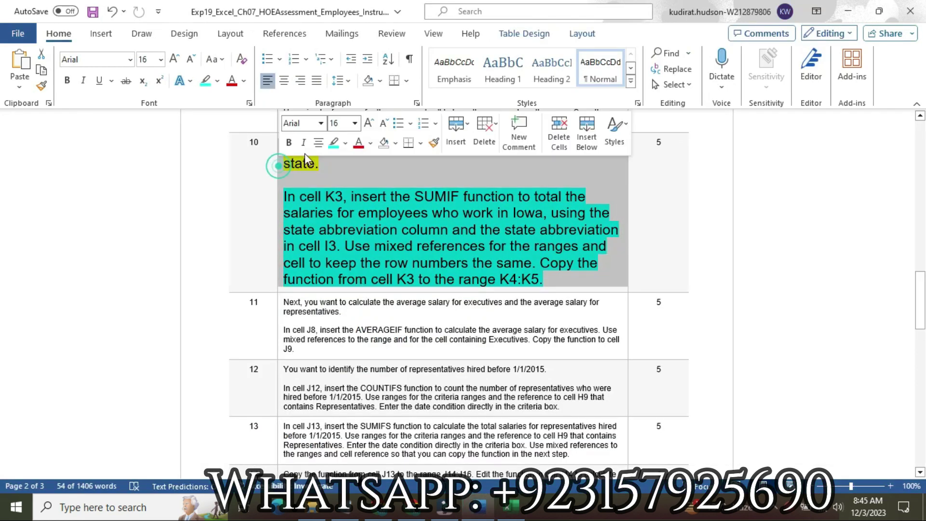
left_click(355, 124)
left_click(338, 156)
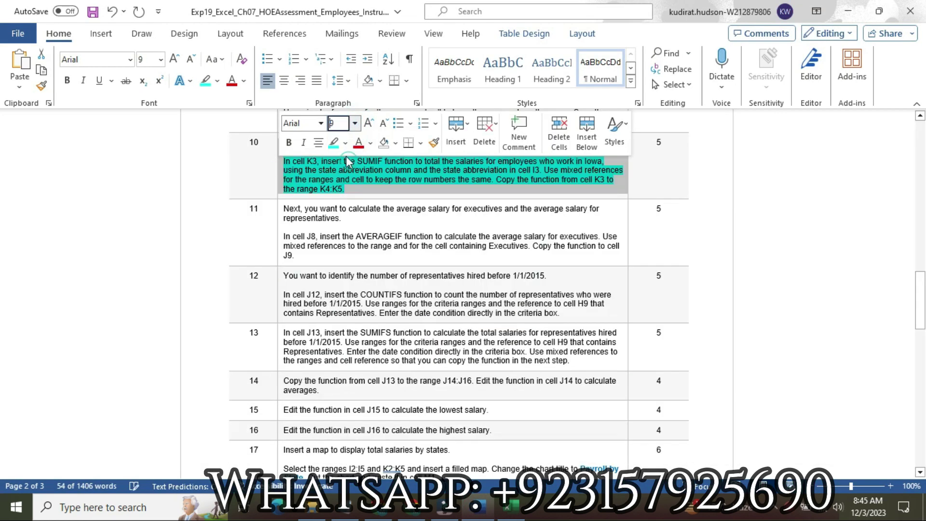
left_click(345, 143)
left_click(351, 256)
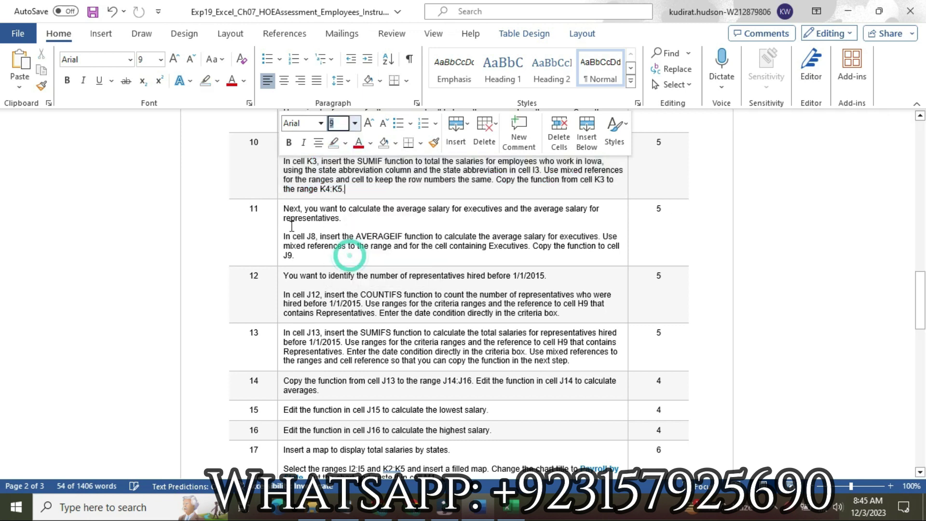
- Format the step 11 instruction text at 16 pt with yellow highlighting
left_click(276, 223)
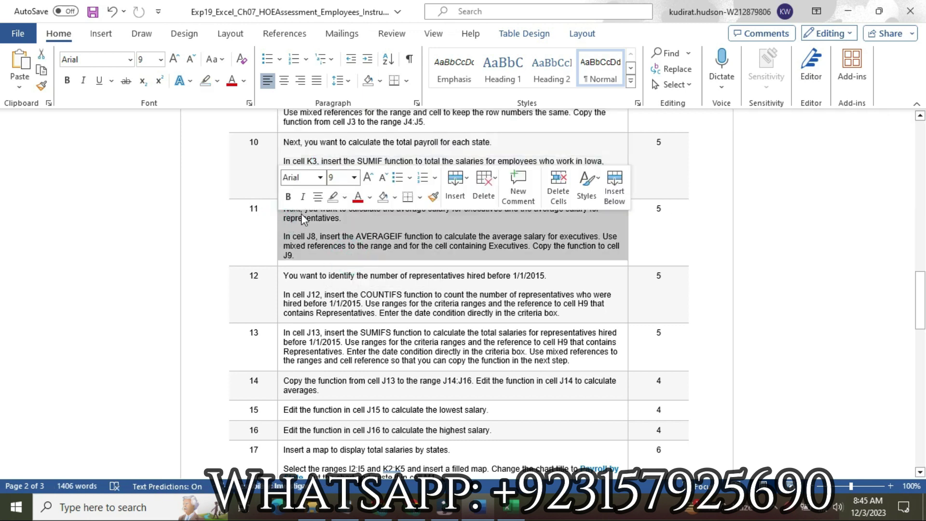
left_click(355, 177)
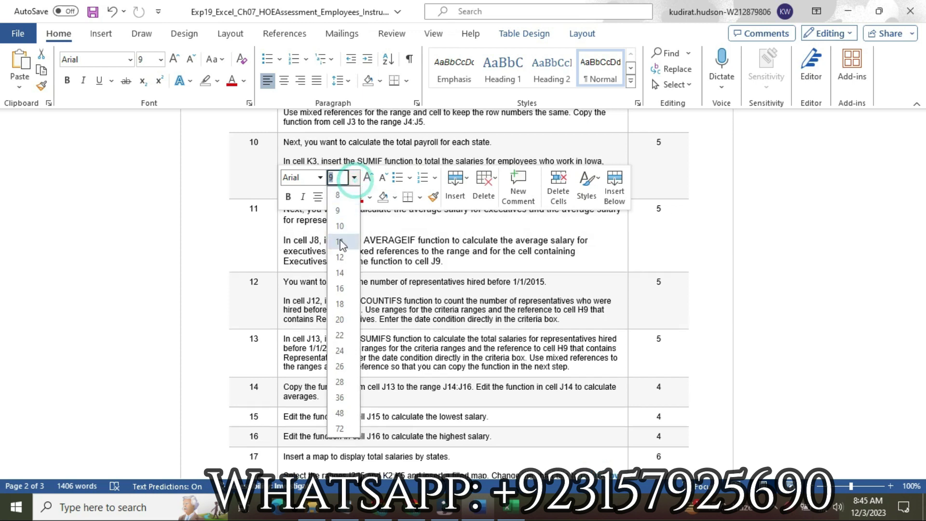
left_click(344, 296)
left_click(345, 197)
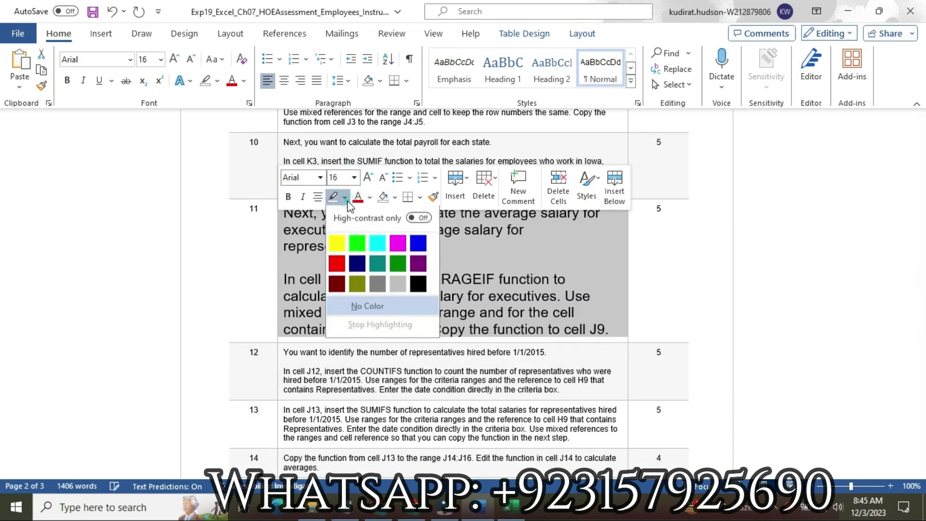
left_click(339, 244)
left_click(436, 251)
- Highlight the step 11 paragraph beginning "In cell J8" in turquoise
mouse_move(920, 300)
left_mouse_down()
mouse_move(4, 289)
mouse_move(4, 434)
mouse_move(3, 309)
mouse_move(921, 305)
left_mouse_up()
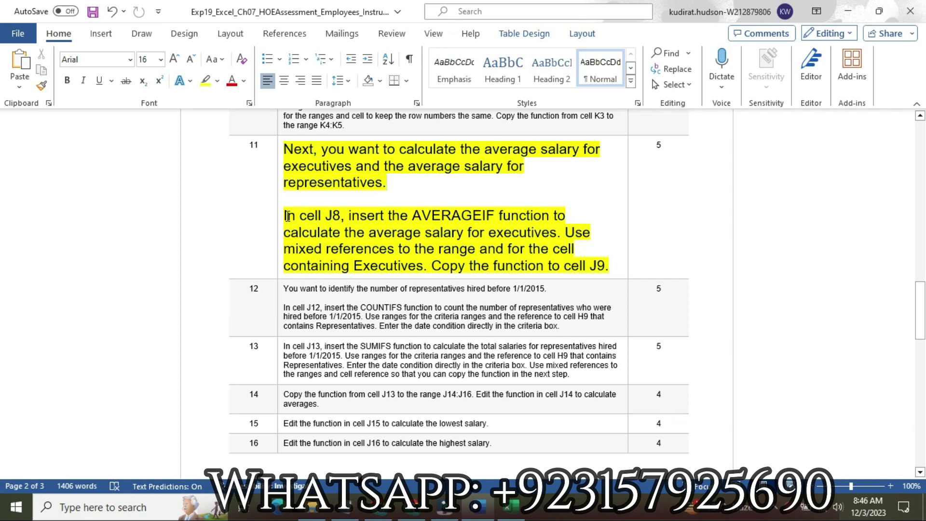
left_click_drag(284, 215, 596, 264)
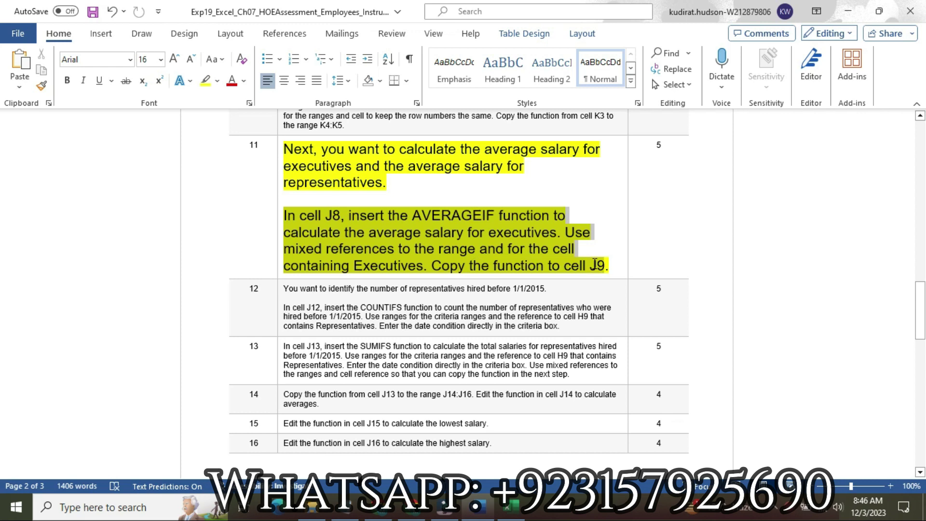
left_click(592, 239)
left_click(626, 291)
- Select the AVERAGEIF instruction, then switch to Excel and copy the AVERAGEIF formula from cell J8 down to J9
left_click_drag(284, 215, 610, 267)
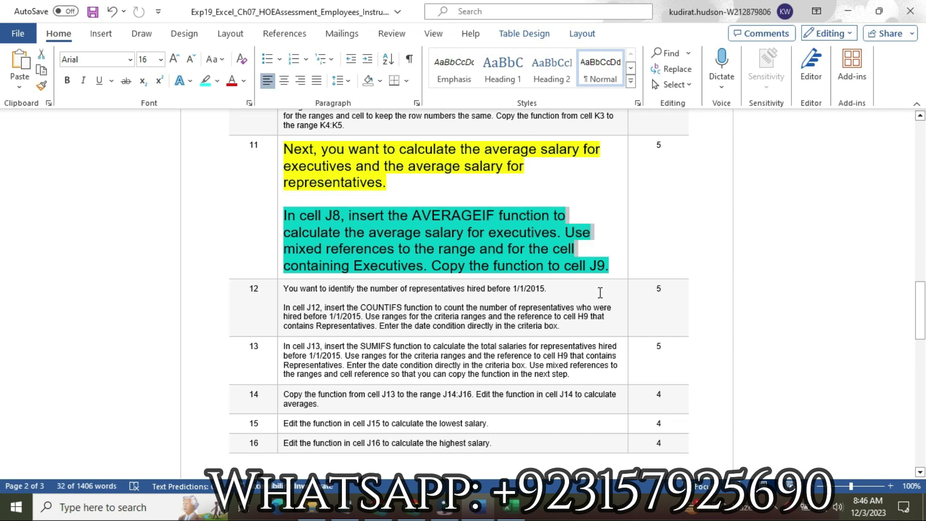
mouse_move(508, 505)
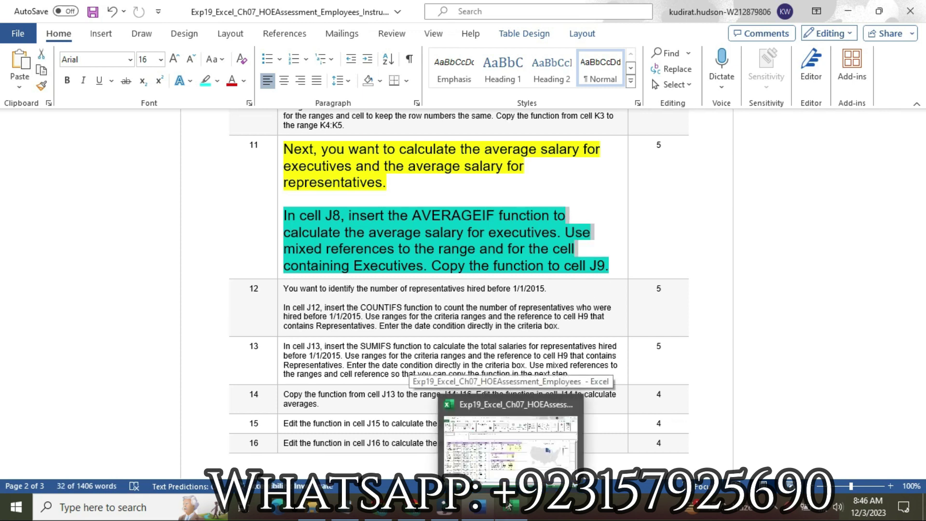
left_click(508, 505)
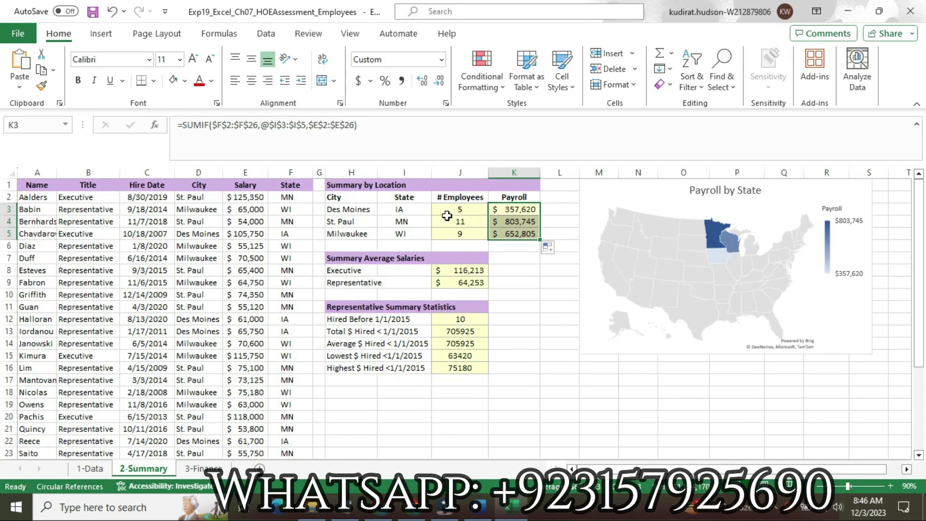
left_click(457, 270)
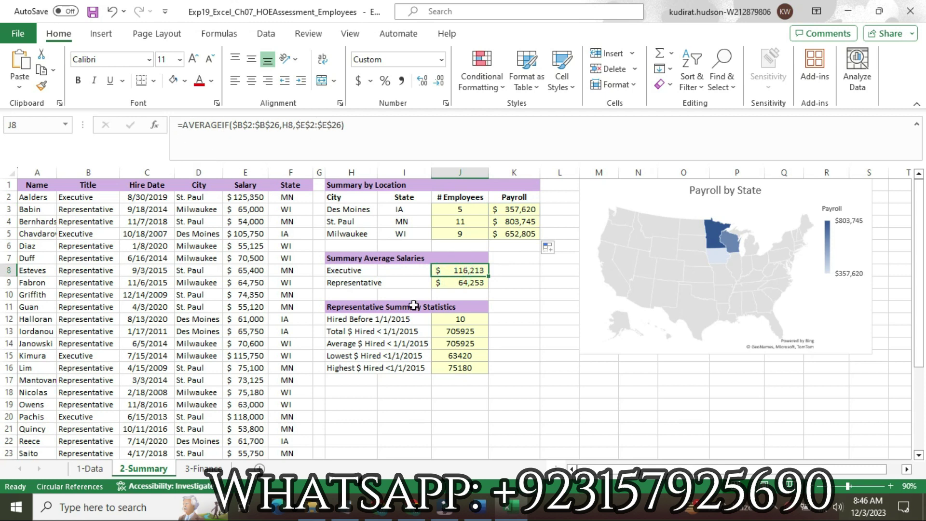
left_click(450, 285)
left_click(459, 269)
left_click_drag(488, 277, 488, 288)
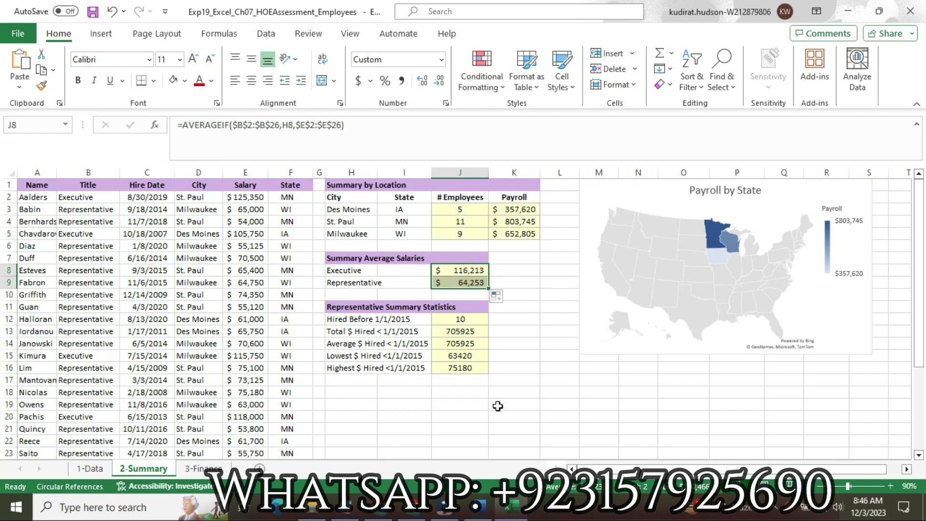
- Return to the Word instructions and reset the step 11 text to 9 pt with no highlight color
left_click(484, 511)
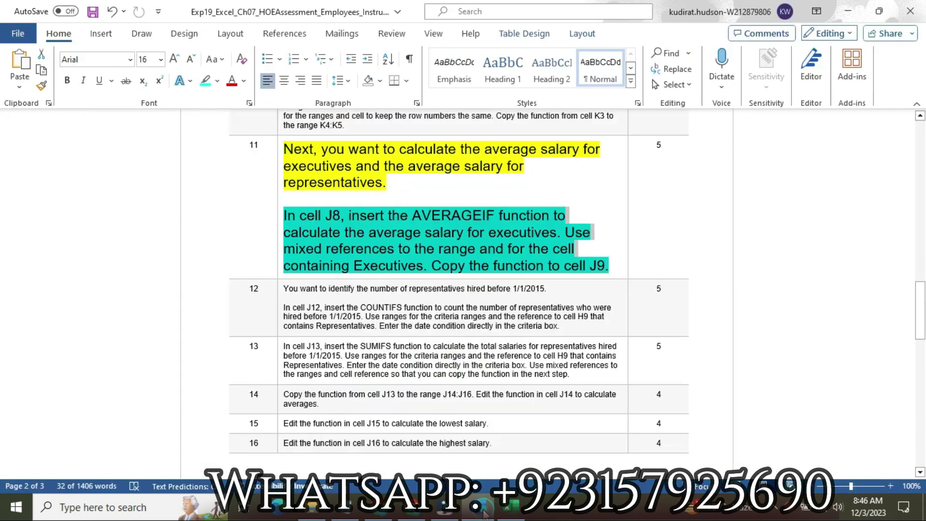
left_click(280, 198)
right_click(280, 196)
left_click(357, 150)
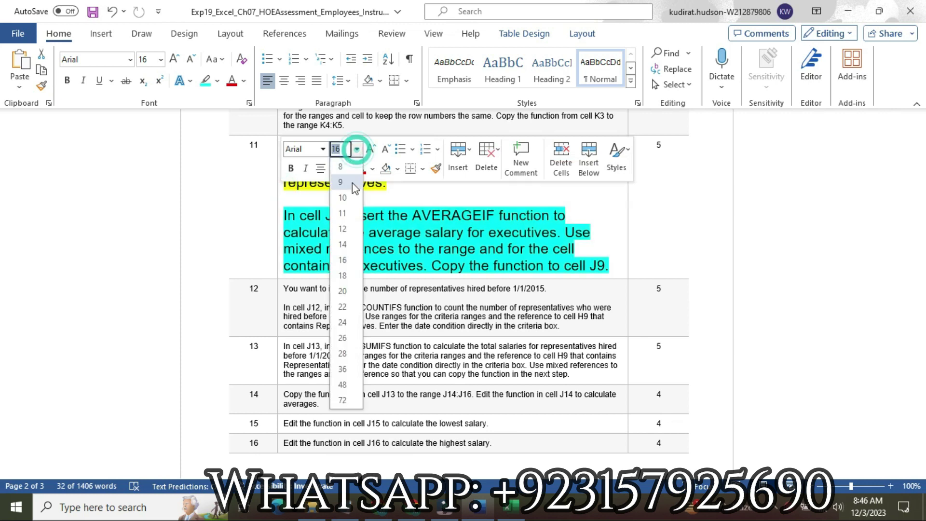
left_click(353, 184)
left_click(348, 169)
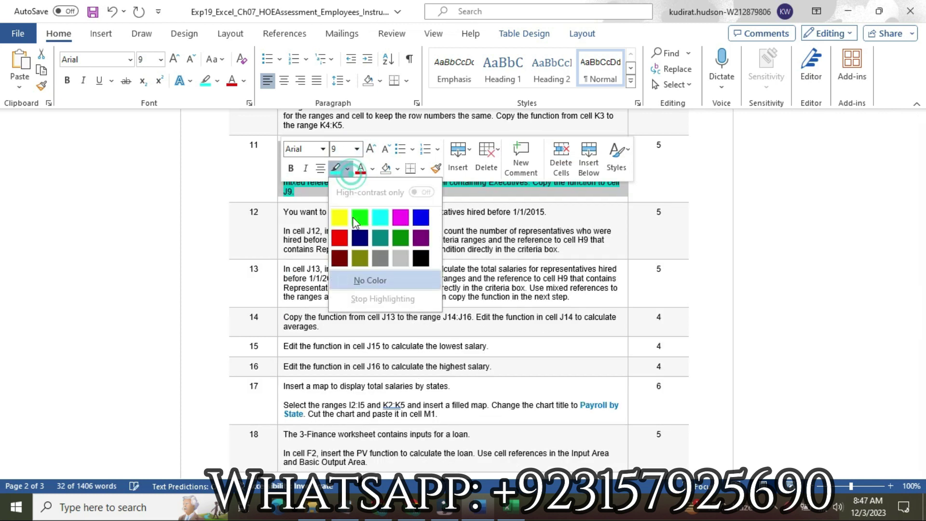
left_click(363, 280)
- Format the step 12 instruction text at 16 pt with yellow highlighting
left_click(280, 229)
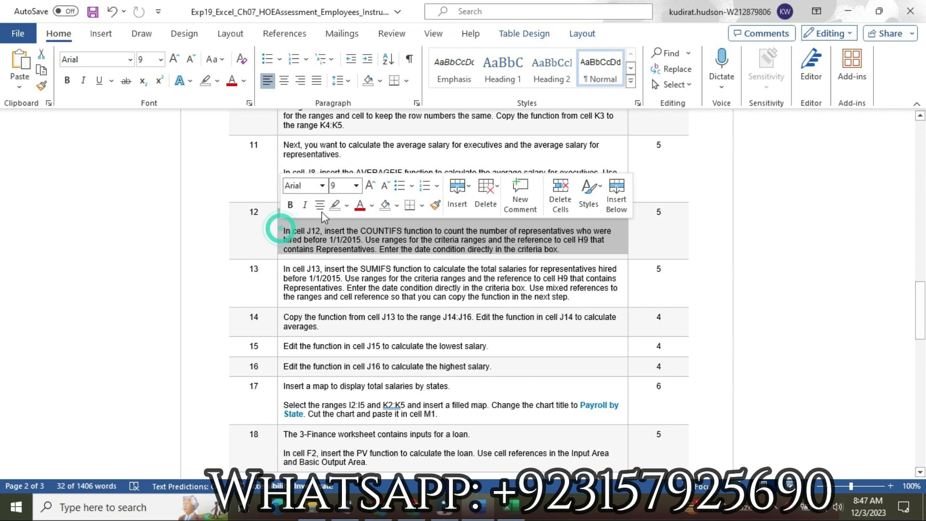
left_click(356, 185)
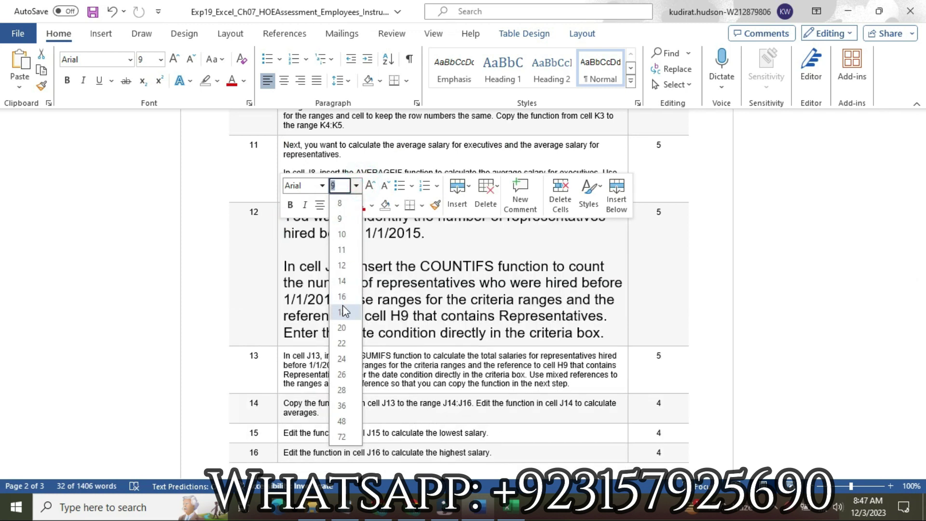
left_click(341, 296)
left_click(346, 206)
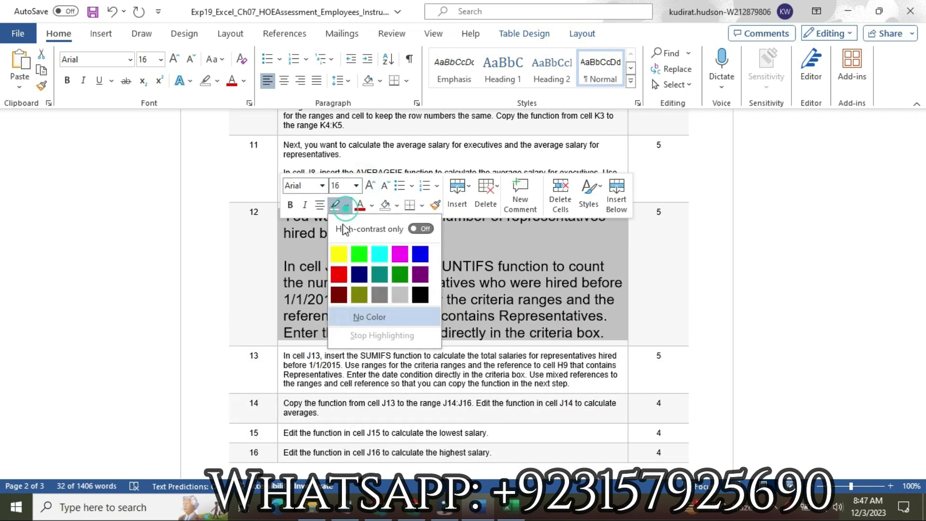
left_click(339, 254)
left_click(454, 248)
- Highlight the step 12 paragraph beginning "In cell J12" in turquoise
left_click_drag(920, 304, 920, 318)
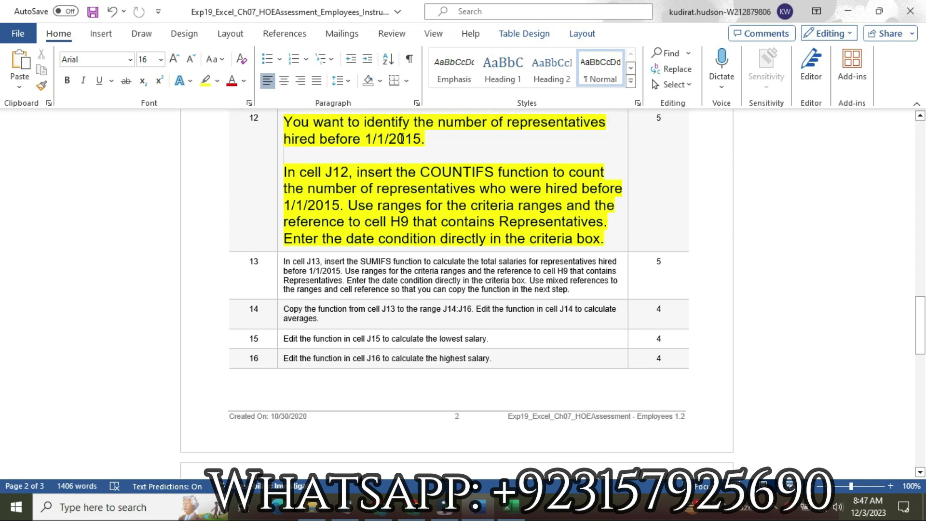
left_click_drag(286, 172, 610, 235)
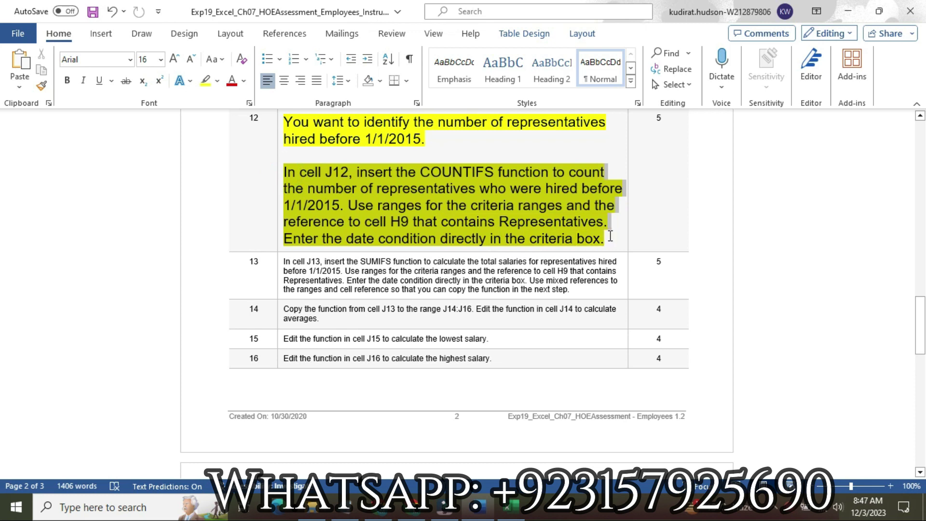
left_click(592, 212)
left_click(627, 263)
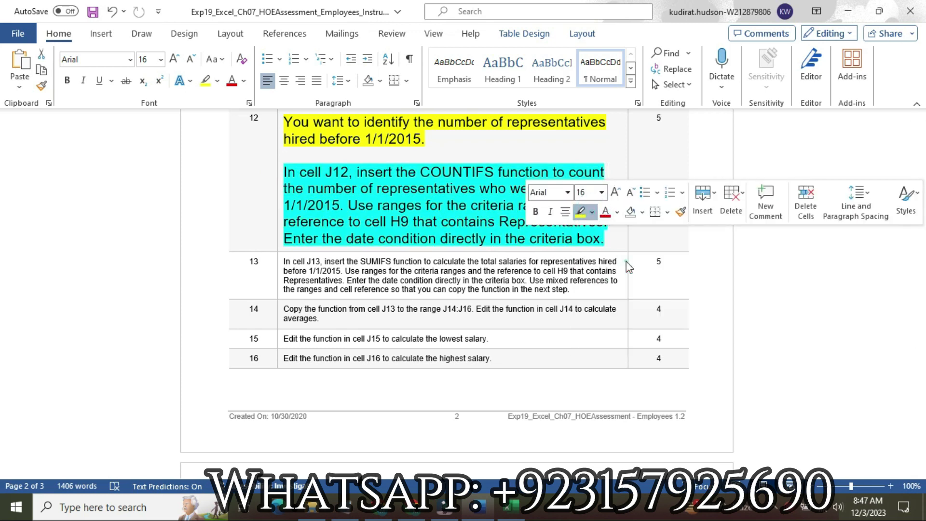
- Read through the COUNTIFS instruction in step 12, then switch to Excel and show the formula in cell J12
left_click(282, 173)
left_click(318, 173)
left_click_drag(290, 172, 600, 222)
left_click_drag(509, 234, 606, 241)
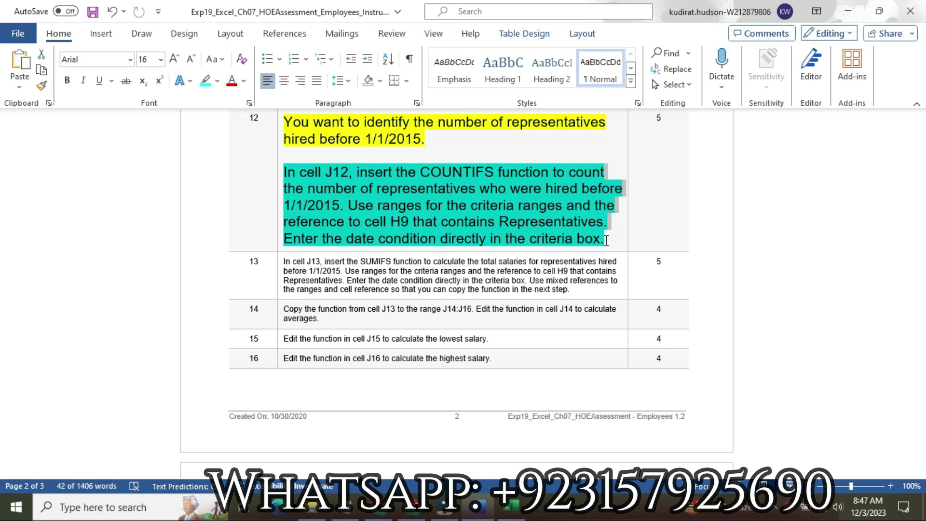
mouse_move(510, 506)
left_click(476, 430)
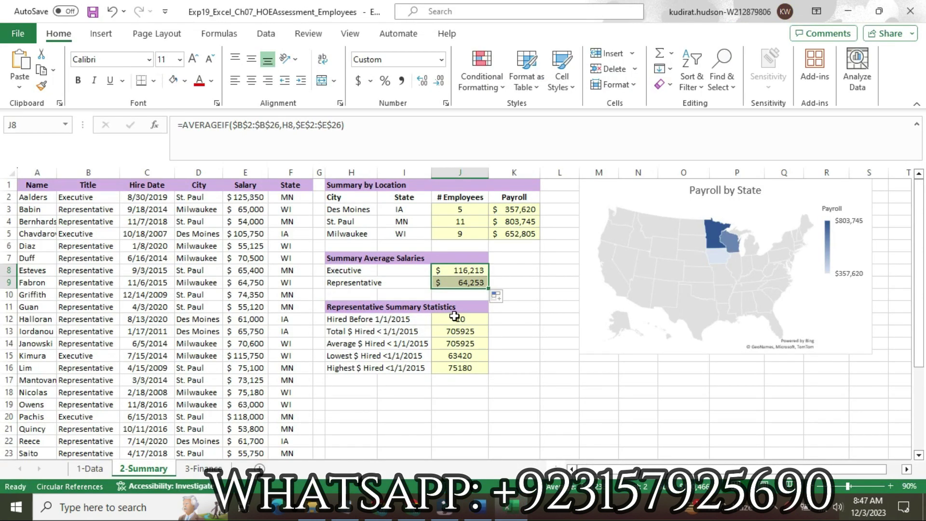
left_click(454, 319)
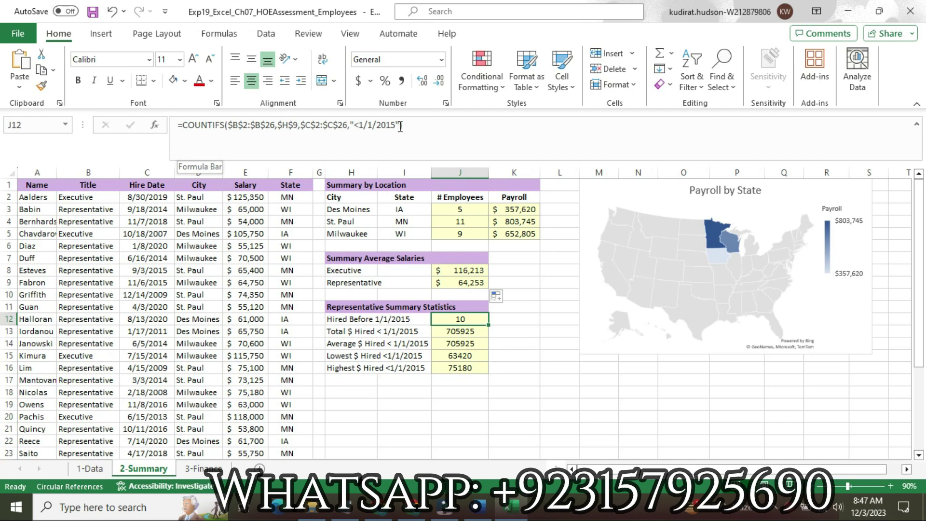
- Switch back to Word and restore the step 12 text to 9 pt without highlighting
key("alt+Tab")
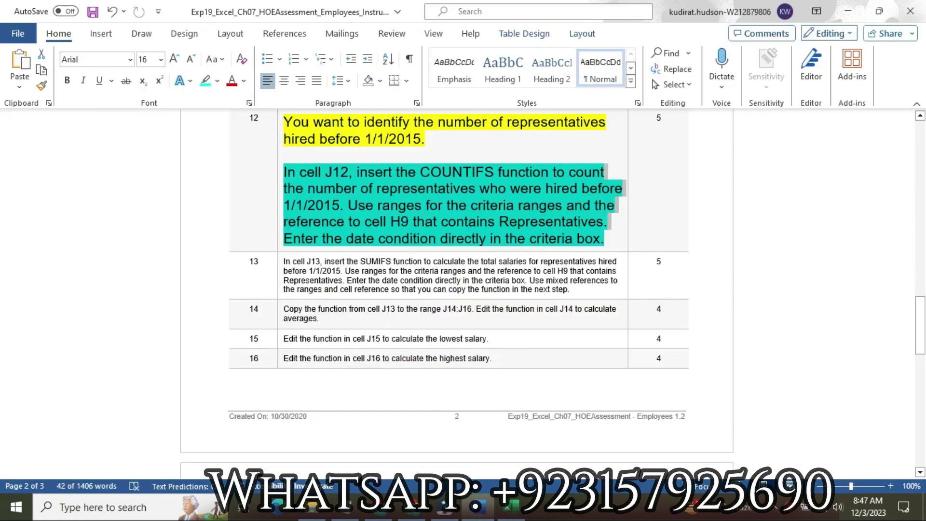
left_click(278, 162)
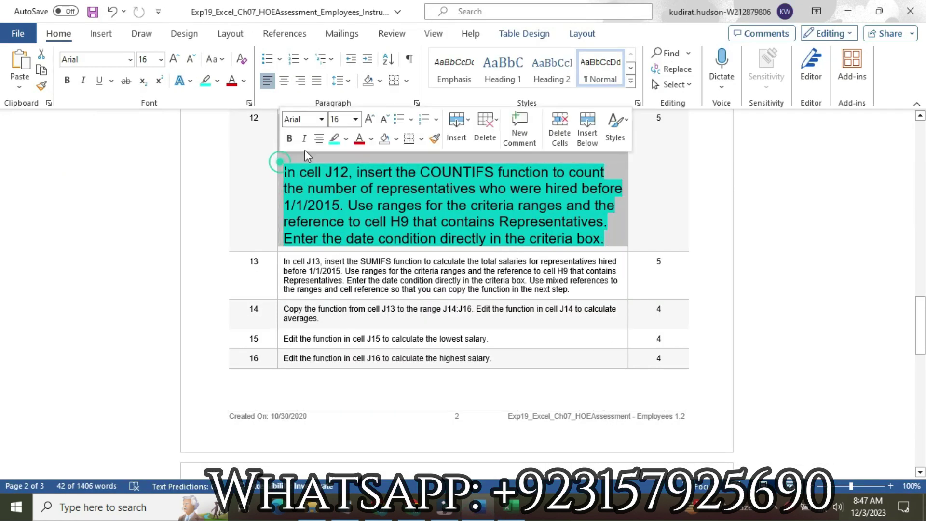
left_click(356, 119)
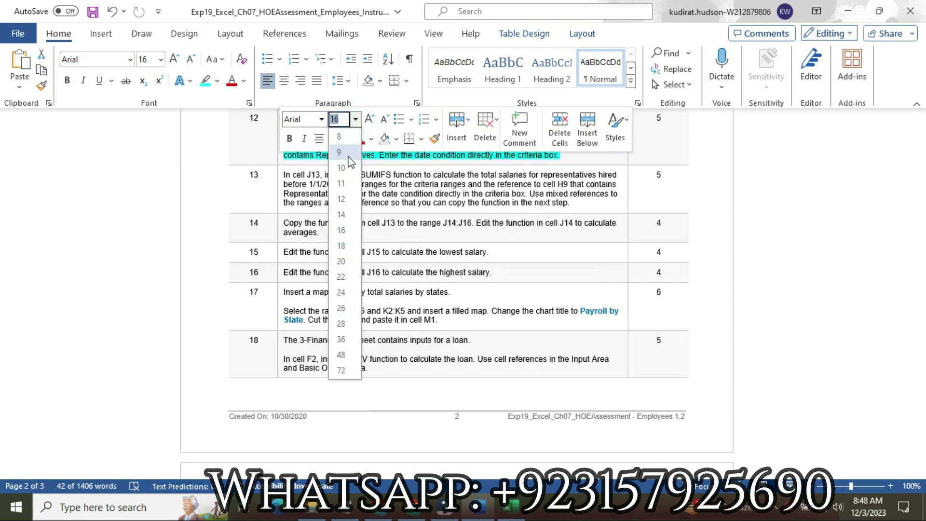
left_click(346, 143)
left_click(347, 143)
left_click(363, 249)
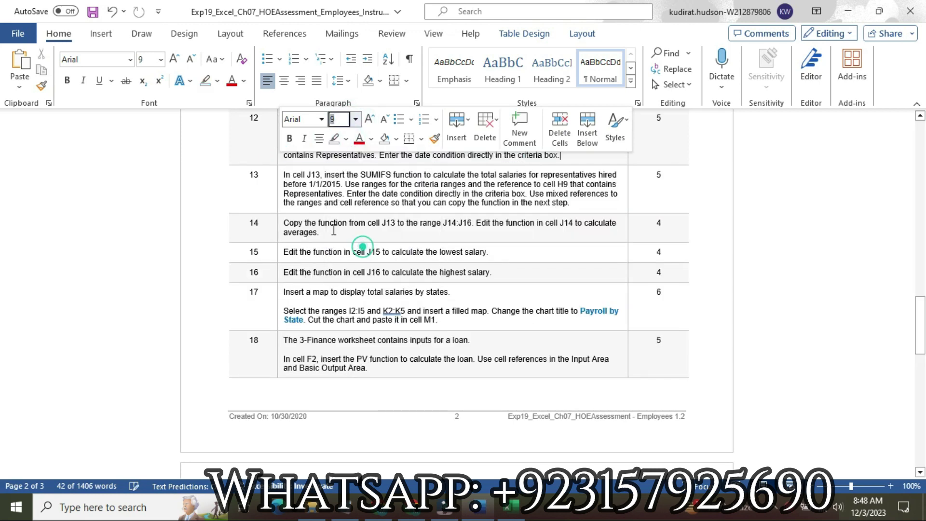
- Format the step 13 instruction text at 16 pt with yellow highlighting
left_click(280, 196)
left_click(357, 151)
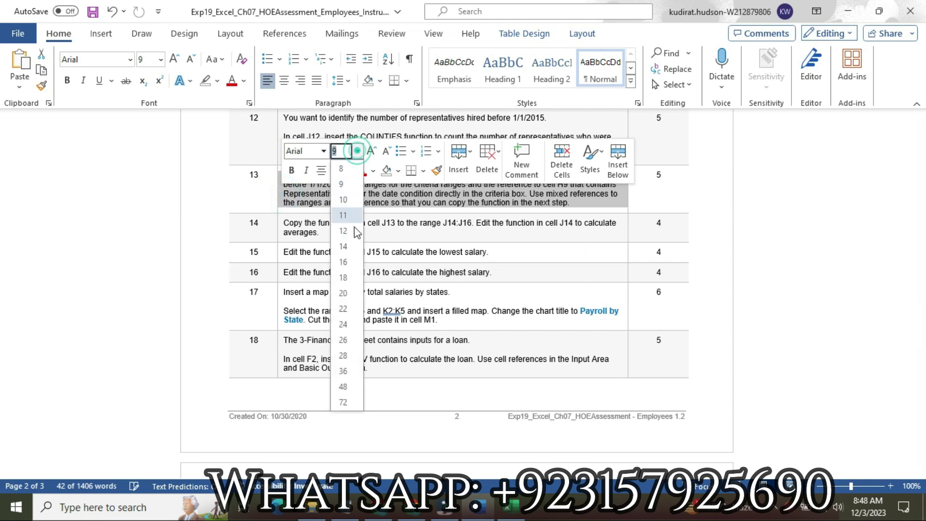
left_click(352, 262)
left_click(347, 171)
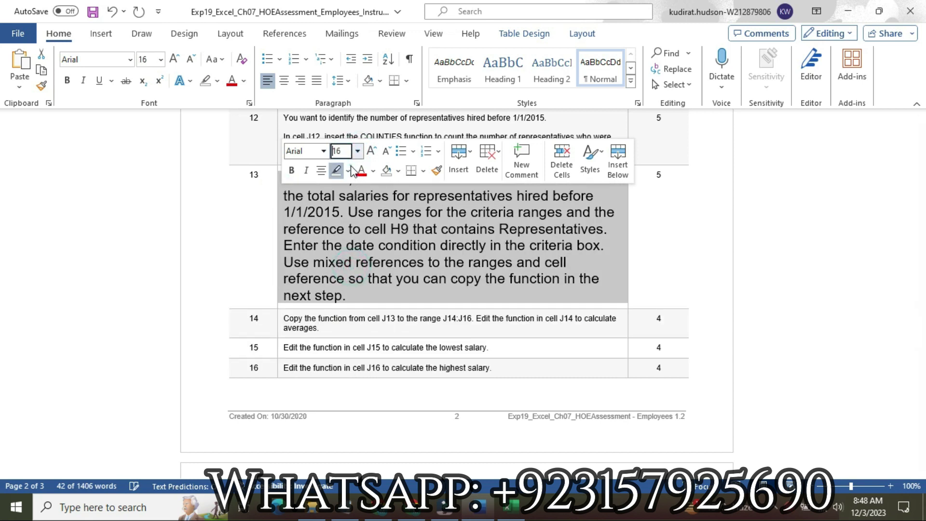
left_click(340, 220)
- Select the entire step 13 SUMIFS instruction and change its highlighting to turquoise
left_click(290, 179)
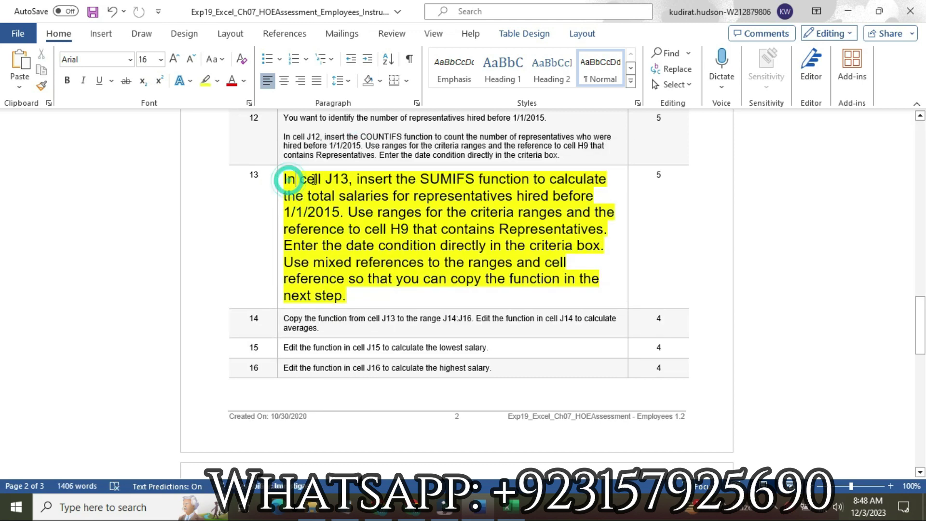
left_click_drag(287, 180, 523, 181)
left_click_drag(398, 185, 542, 230)
left_click_drag(608, 229, 404, 292)
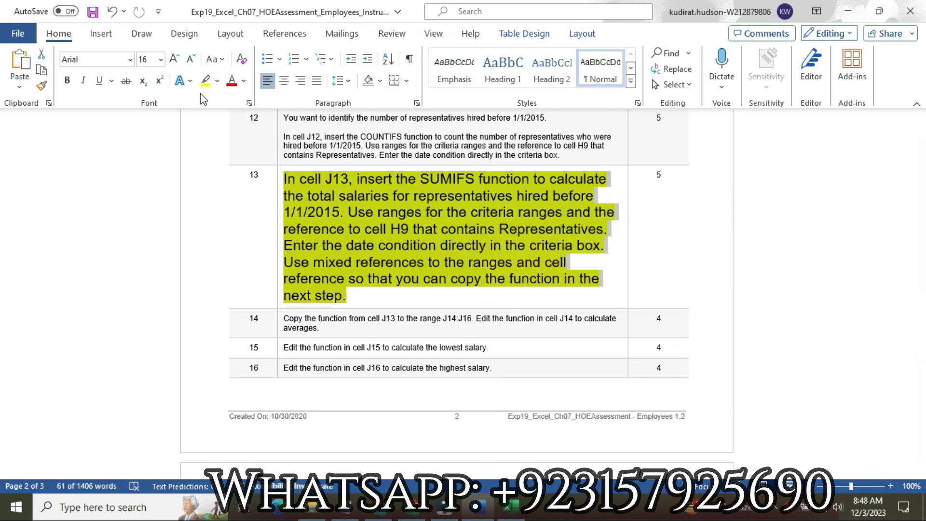
left_click(217, 81)
left_click(250, 129)
- Deselect the step 13 text, then switch to Excel and show the SUMIFS formula in cell J13
left_click(315, 180)
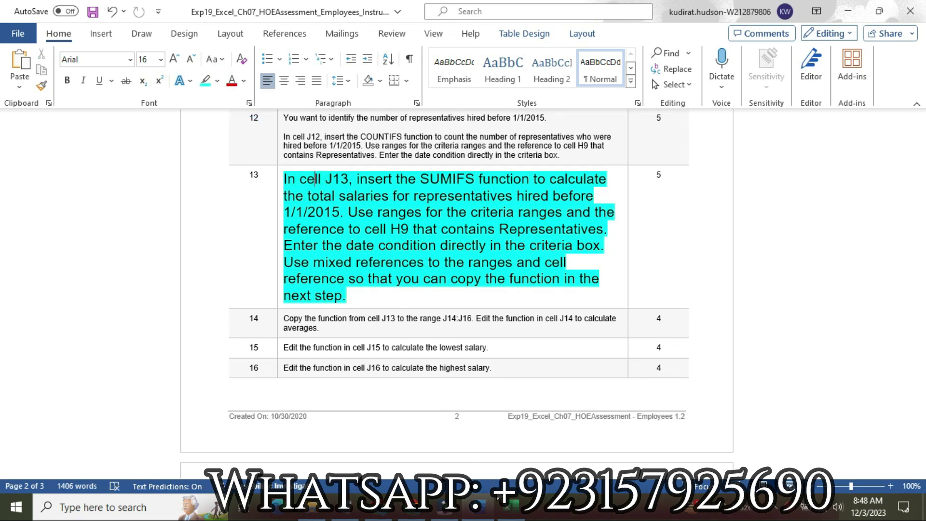
left_click(507, 506)
left_click(458, 332)
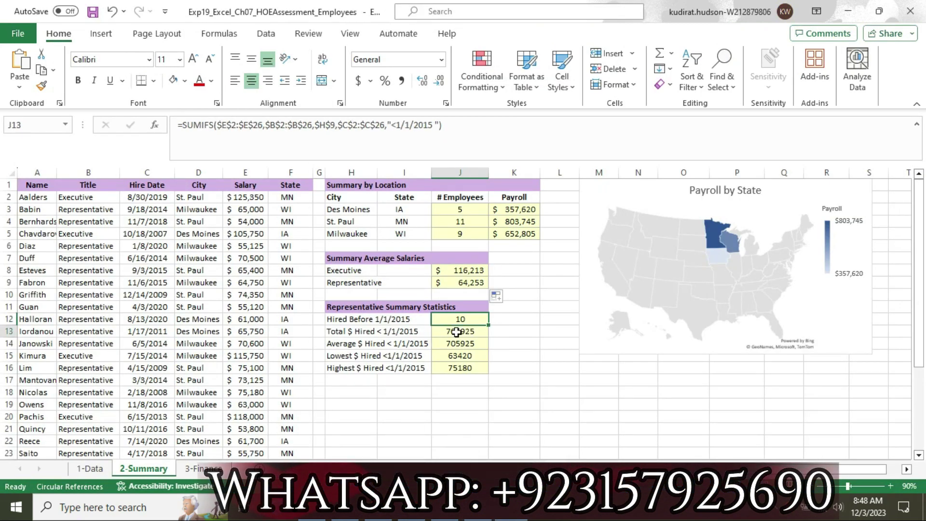